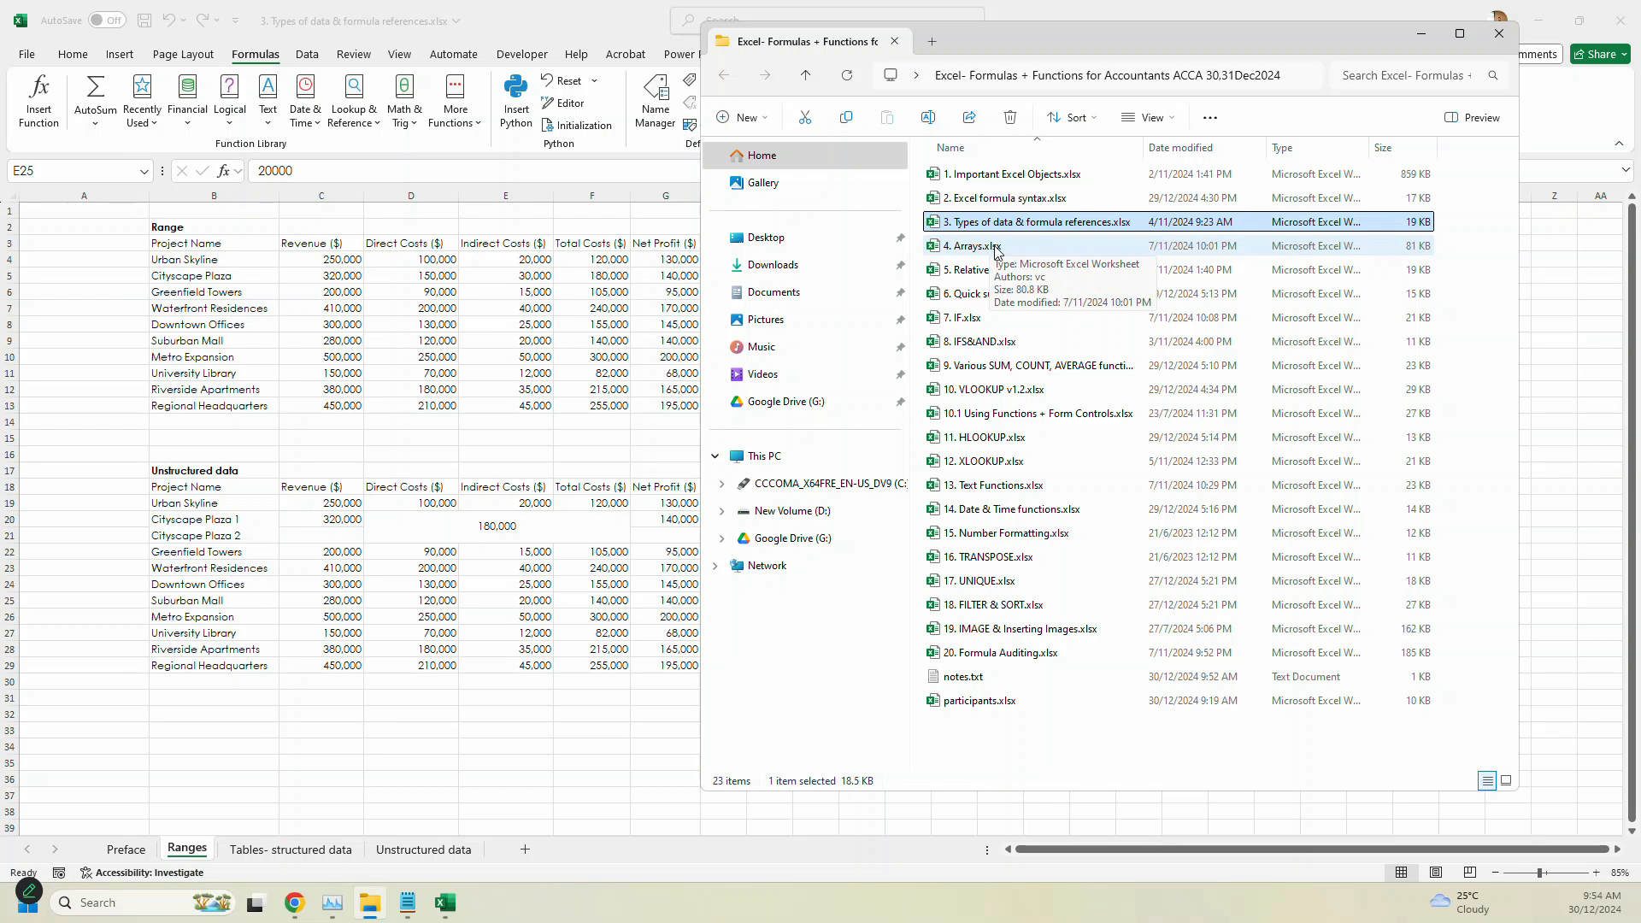
- Open the 4. Arrays.xlsx workbook and go to the product sales table on the Normal formulas sheet
click(646, 834)
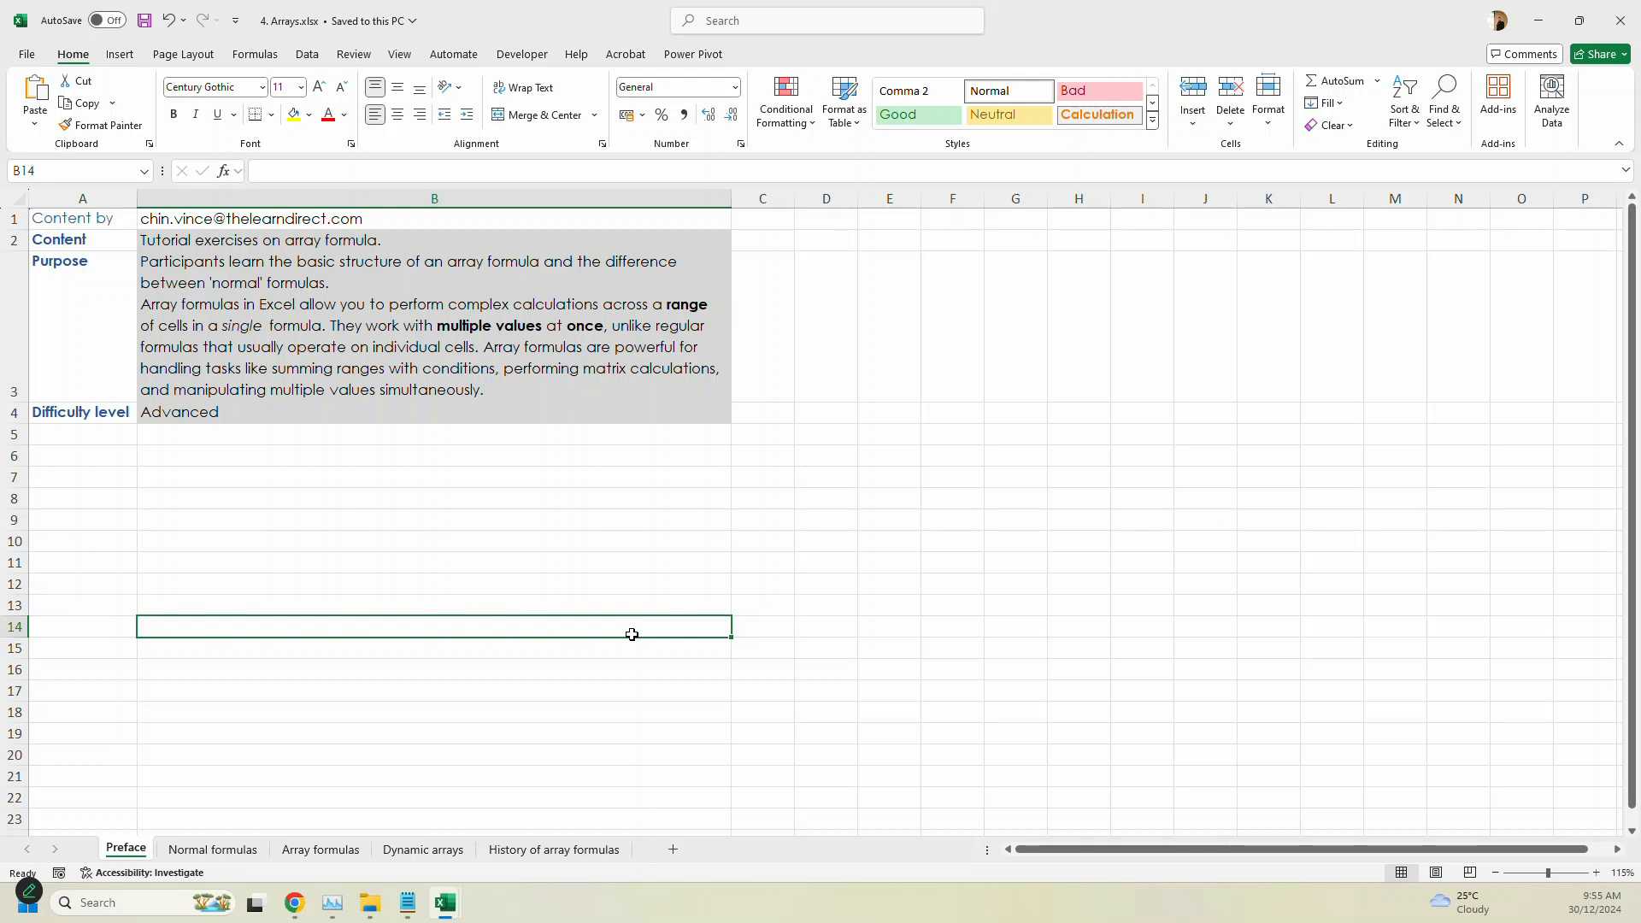
key(ctrl+Page_Down)
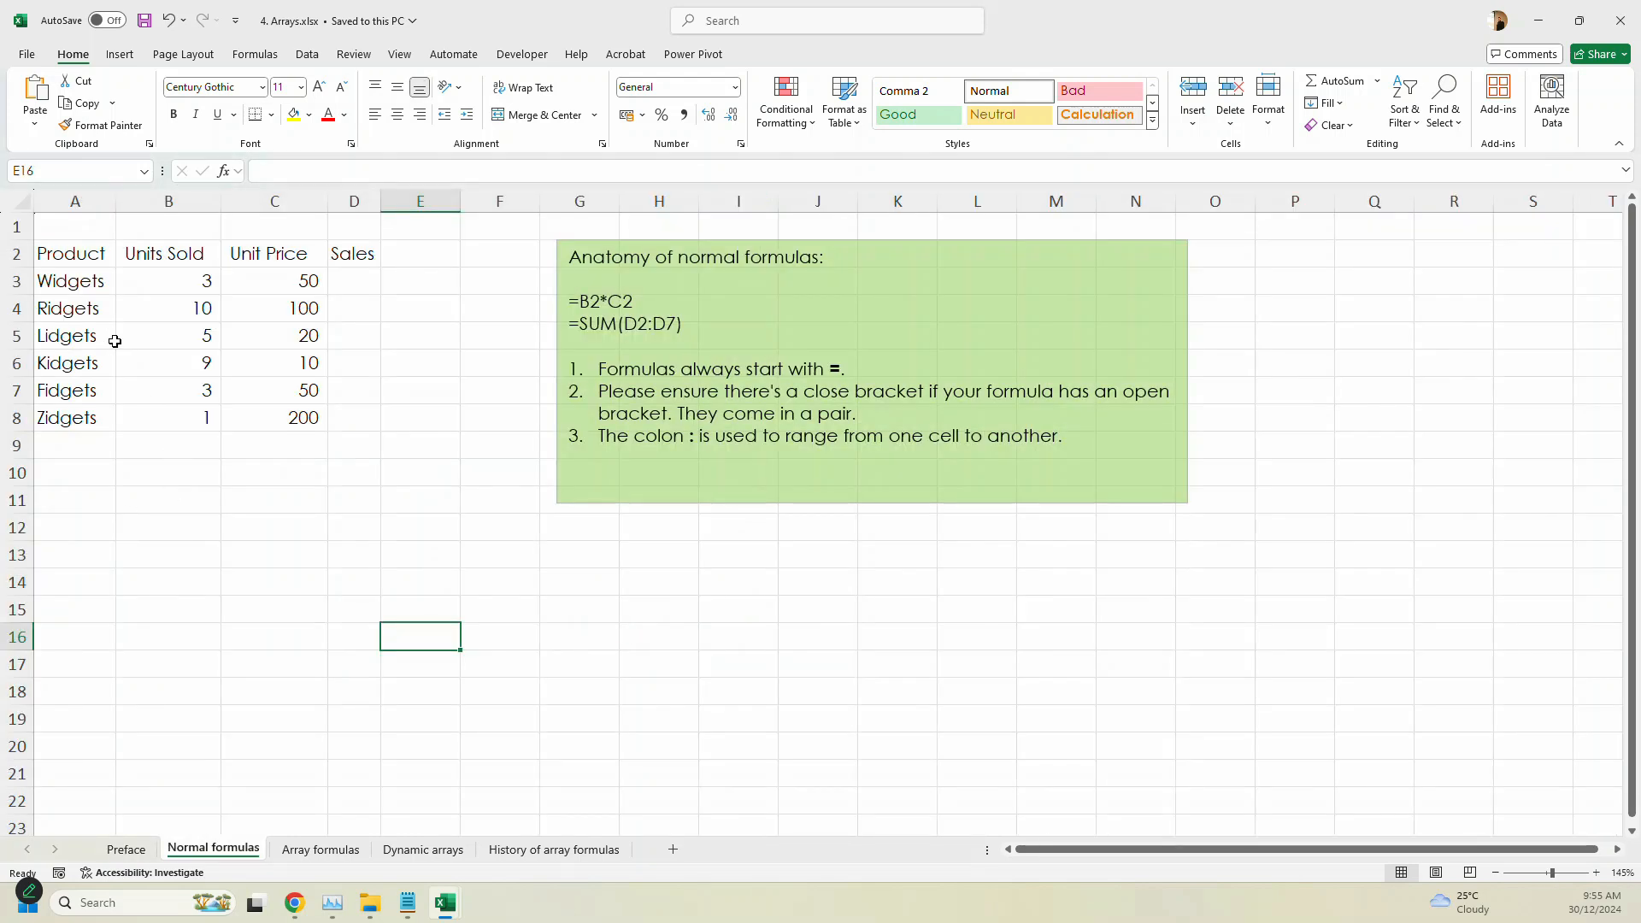
click(47, 255)
click(181, 254)
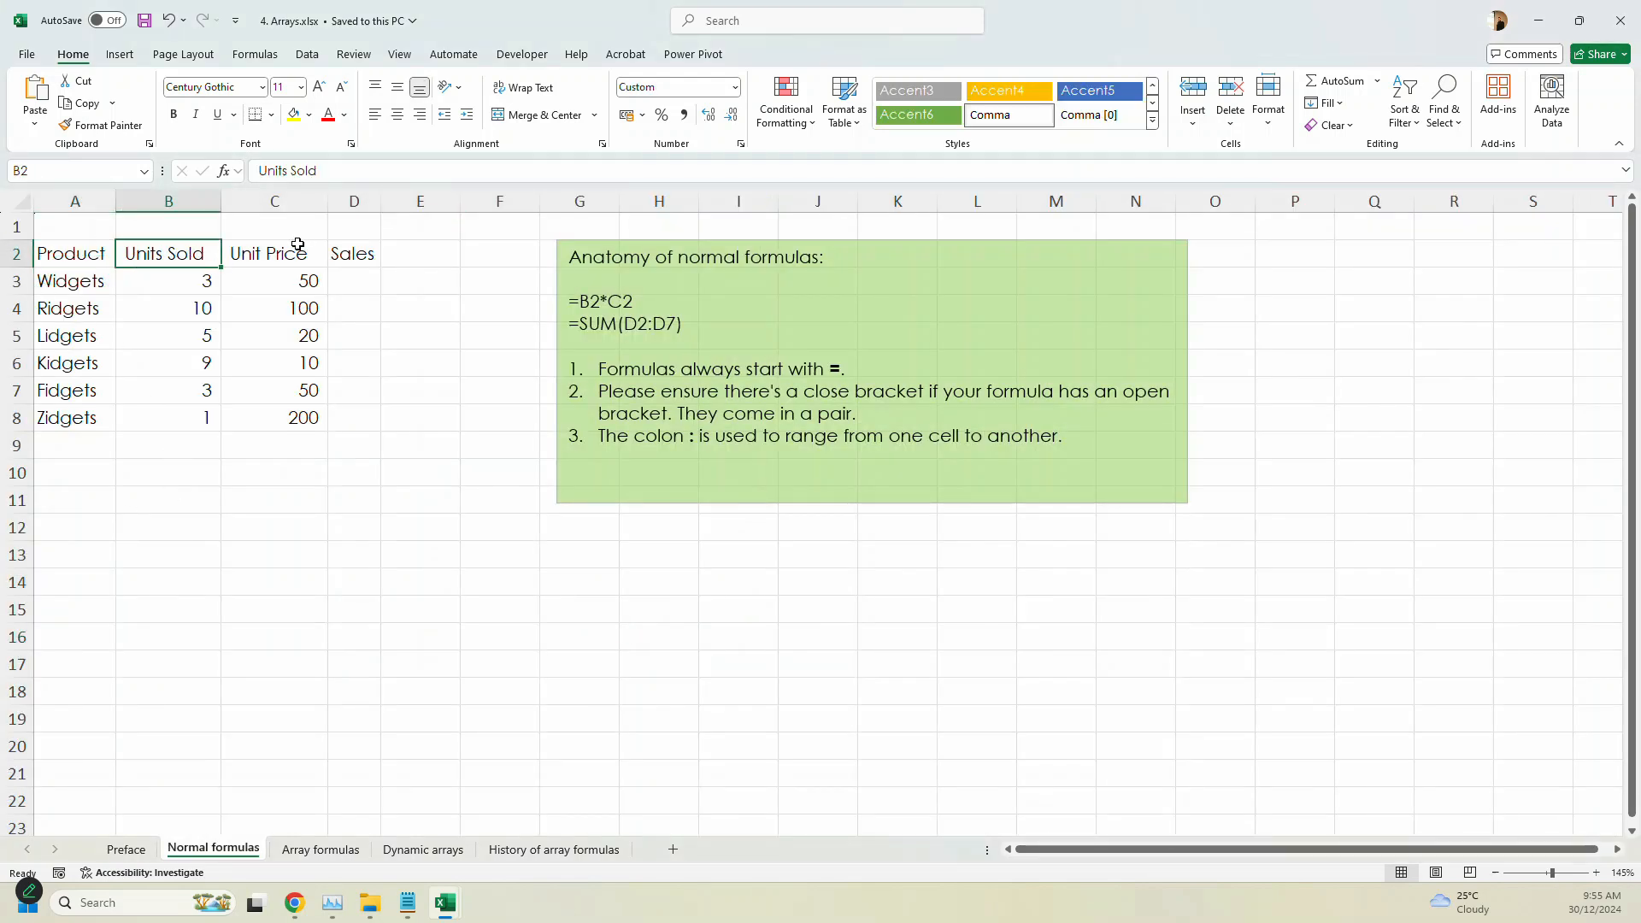
click(293, 255)
click(364, 248)
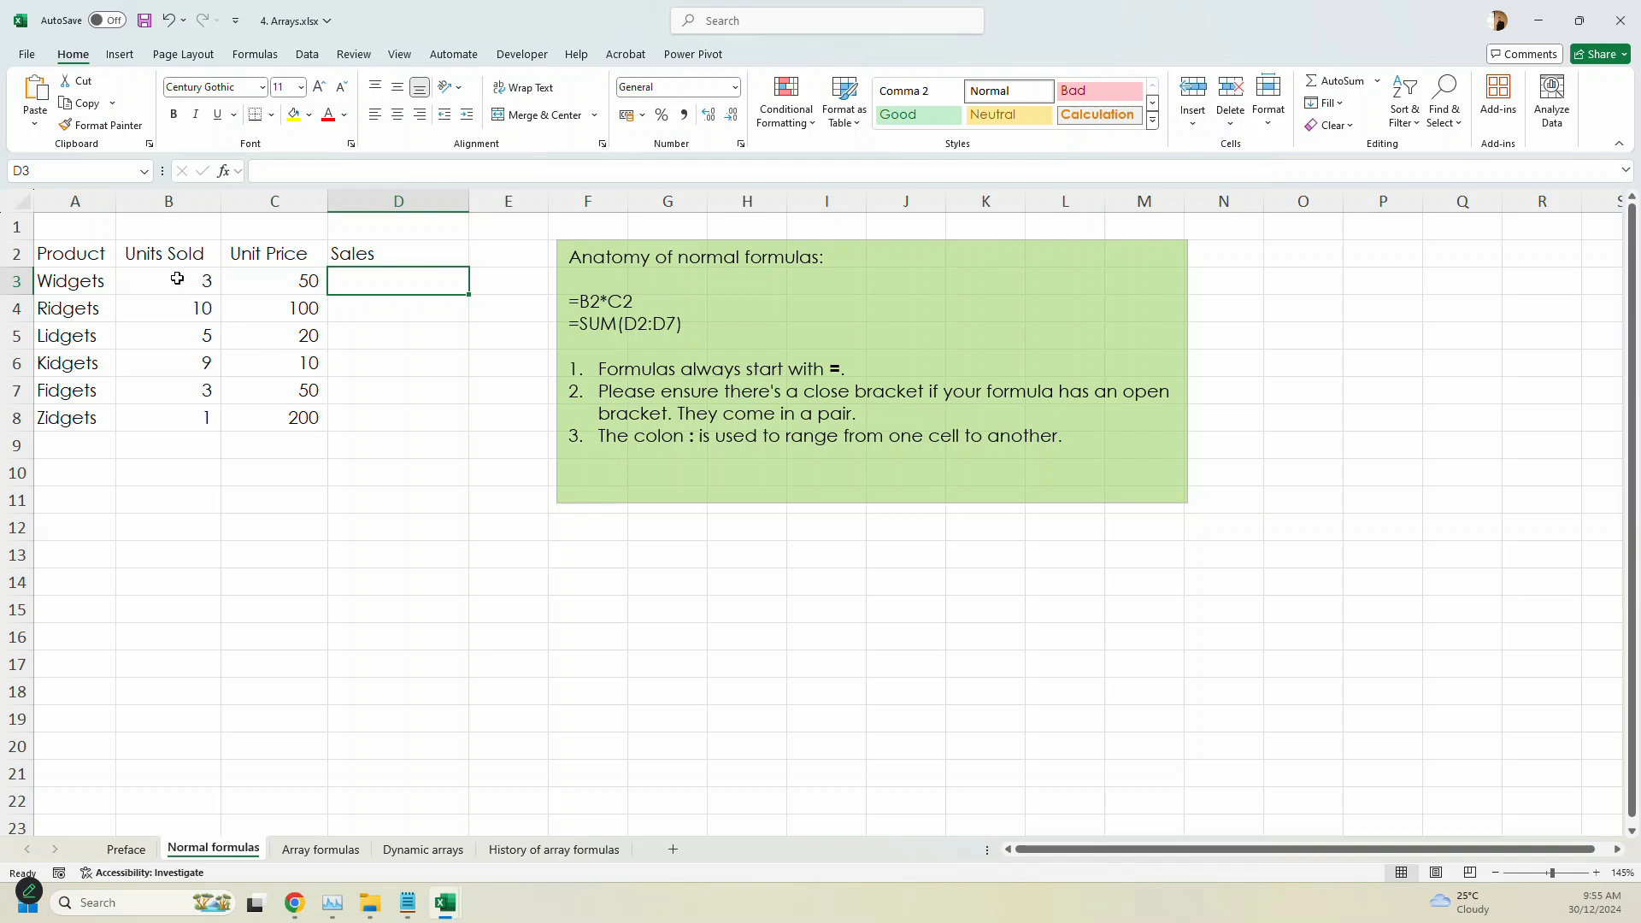
- Calculate Widgets' sales in cell D3 with the formula =B3*C3 and fill it down to D8
click(275, 281)
click(183, 289)
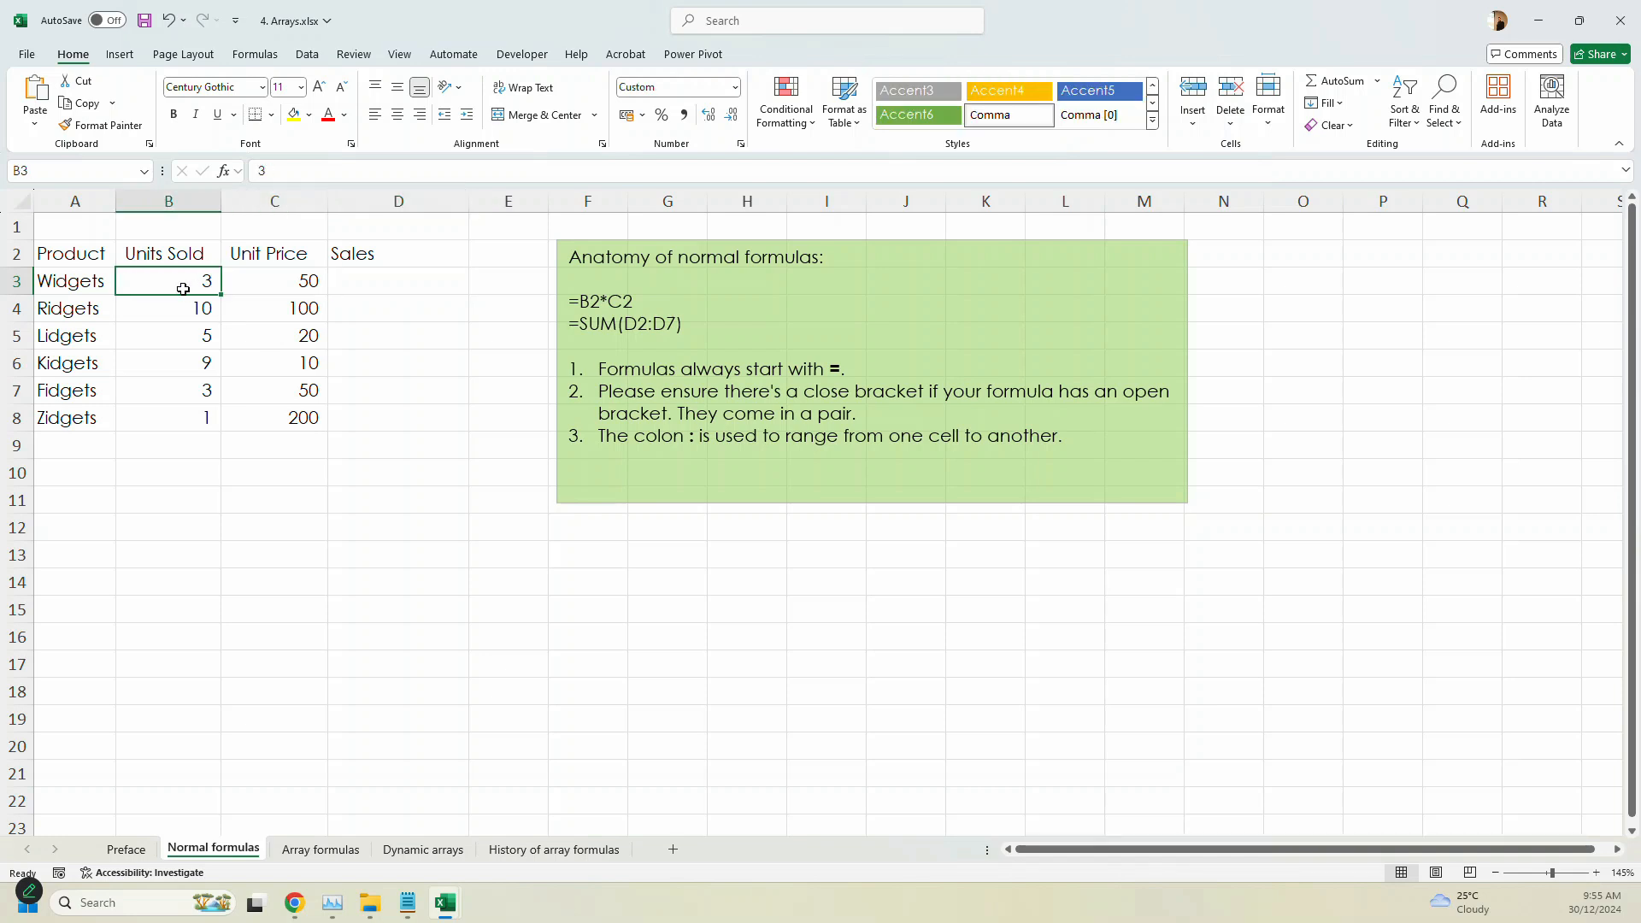
click(383, 284)
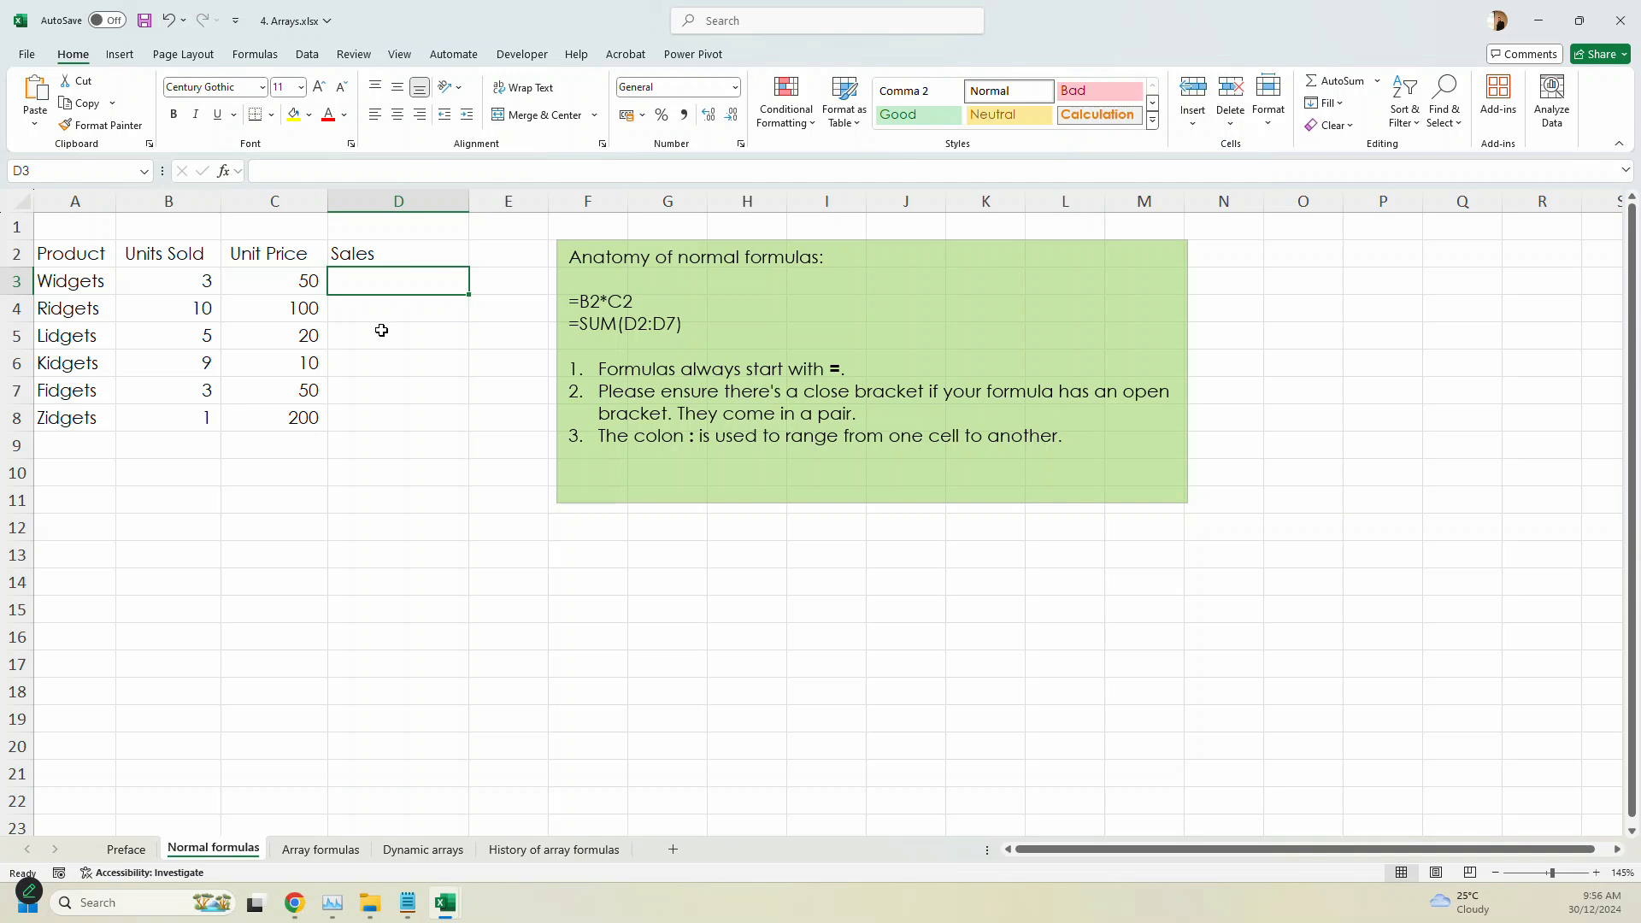
text(=)
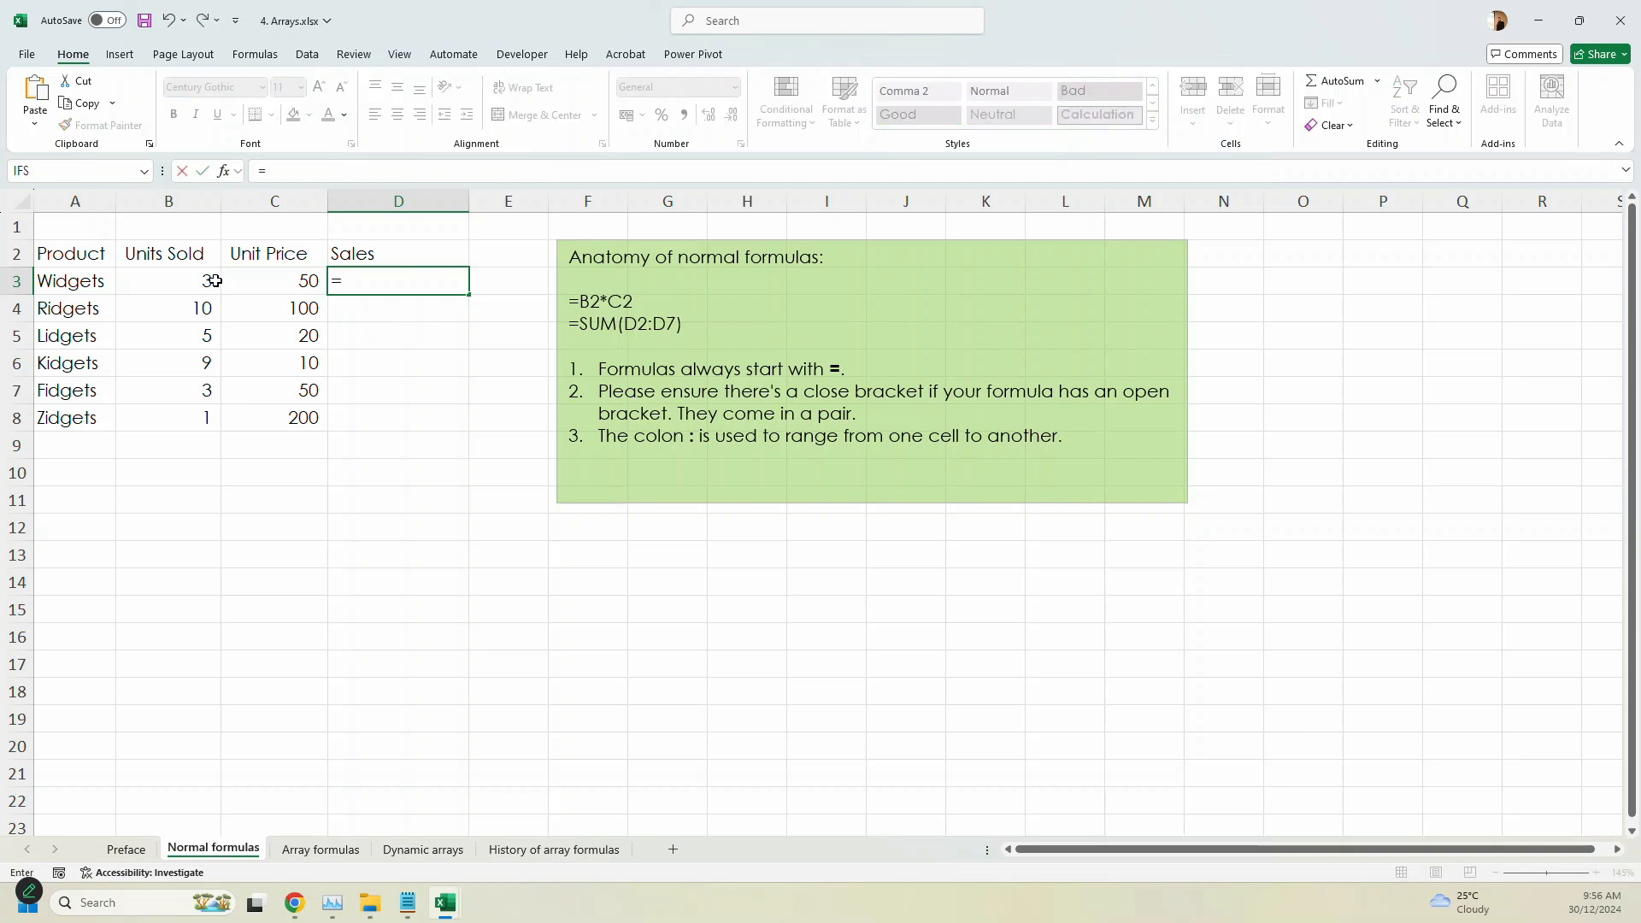
click(175, 291)
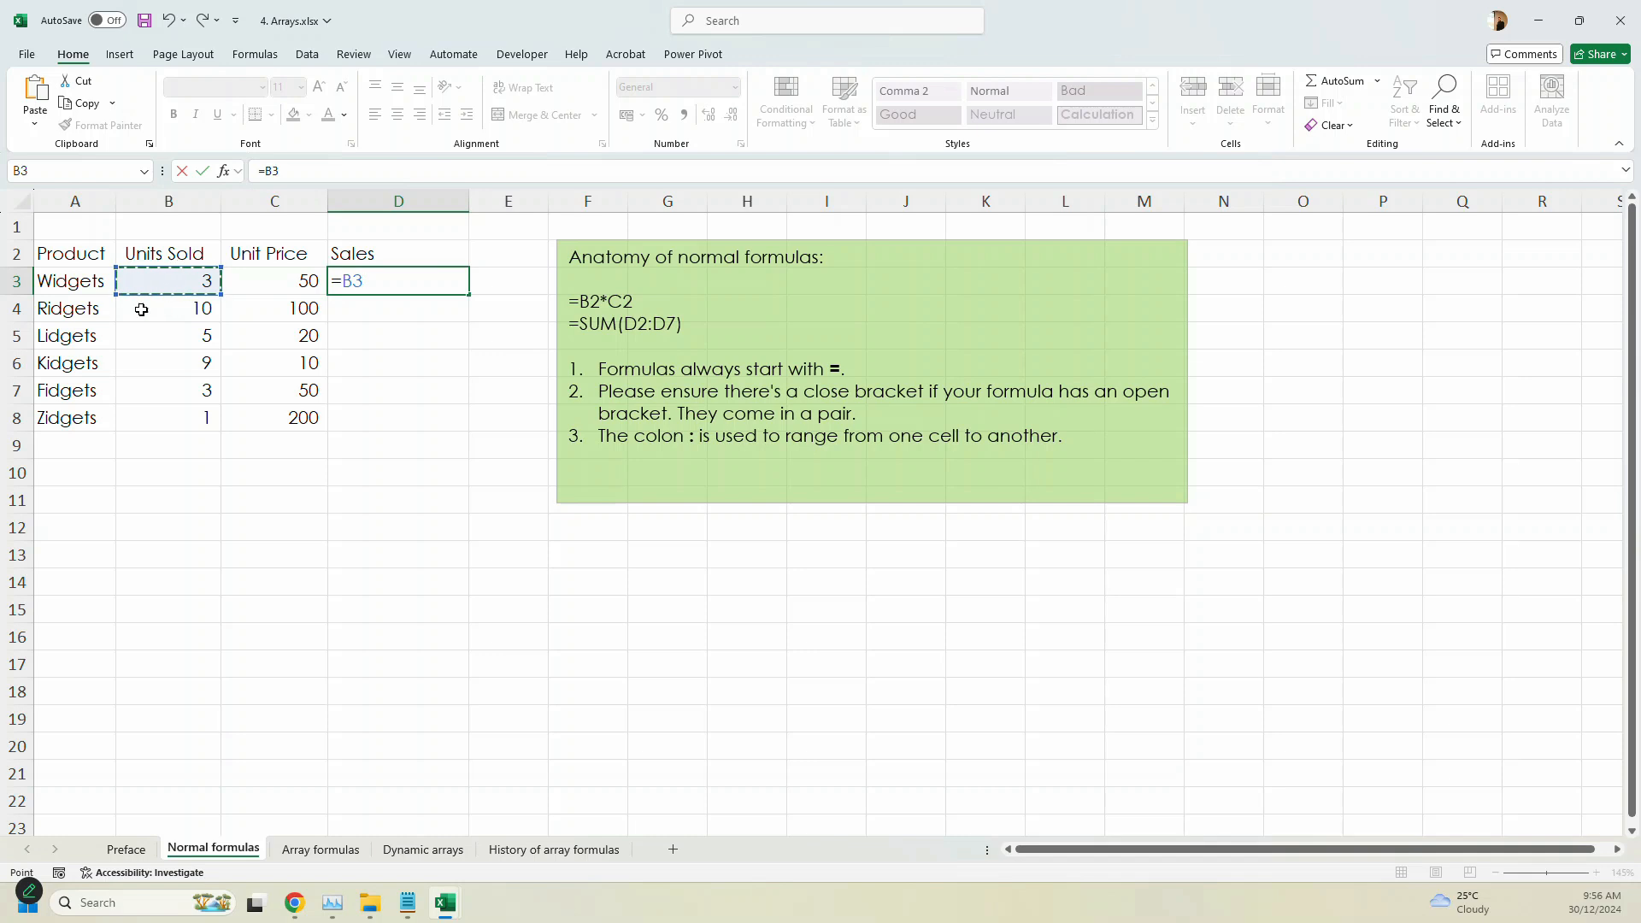
text(*)
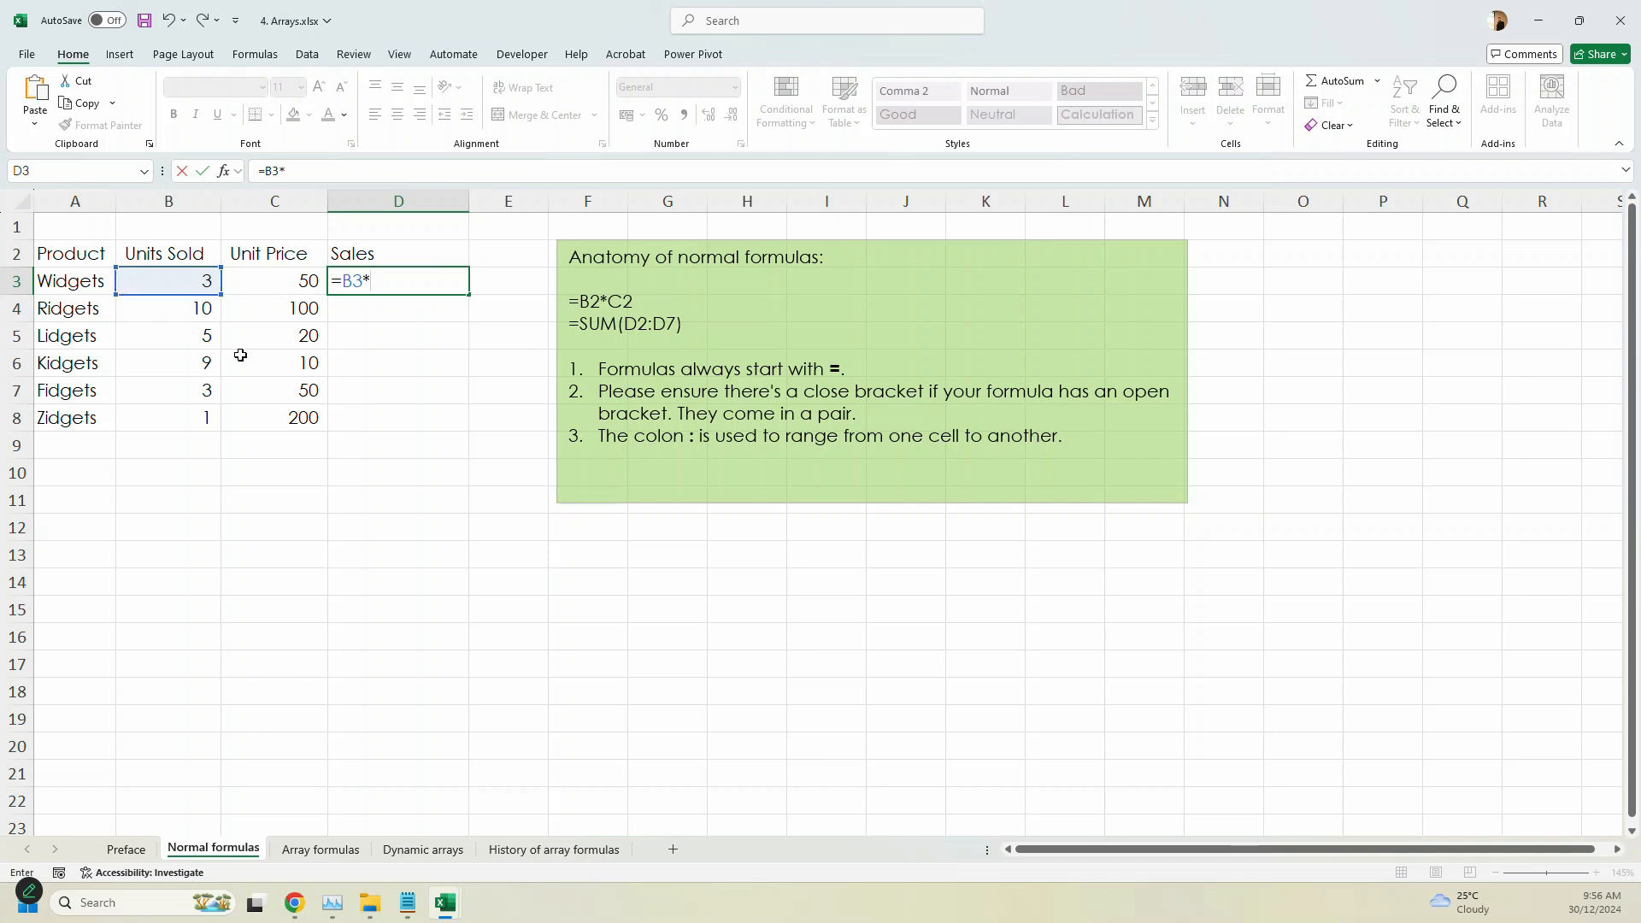
click(284, 282)
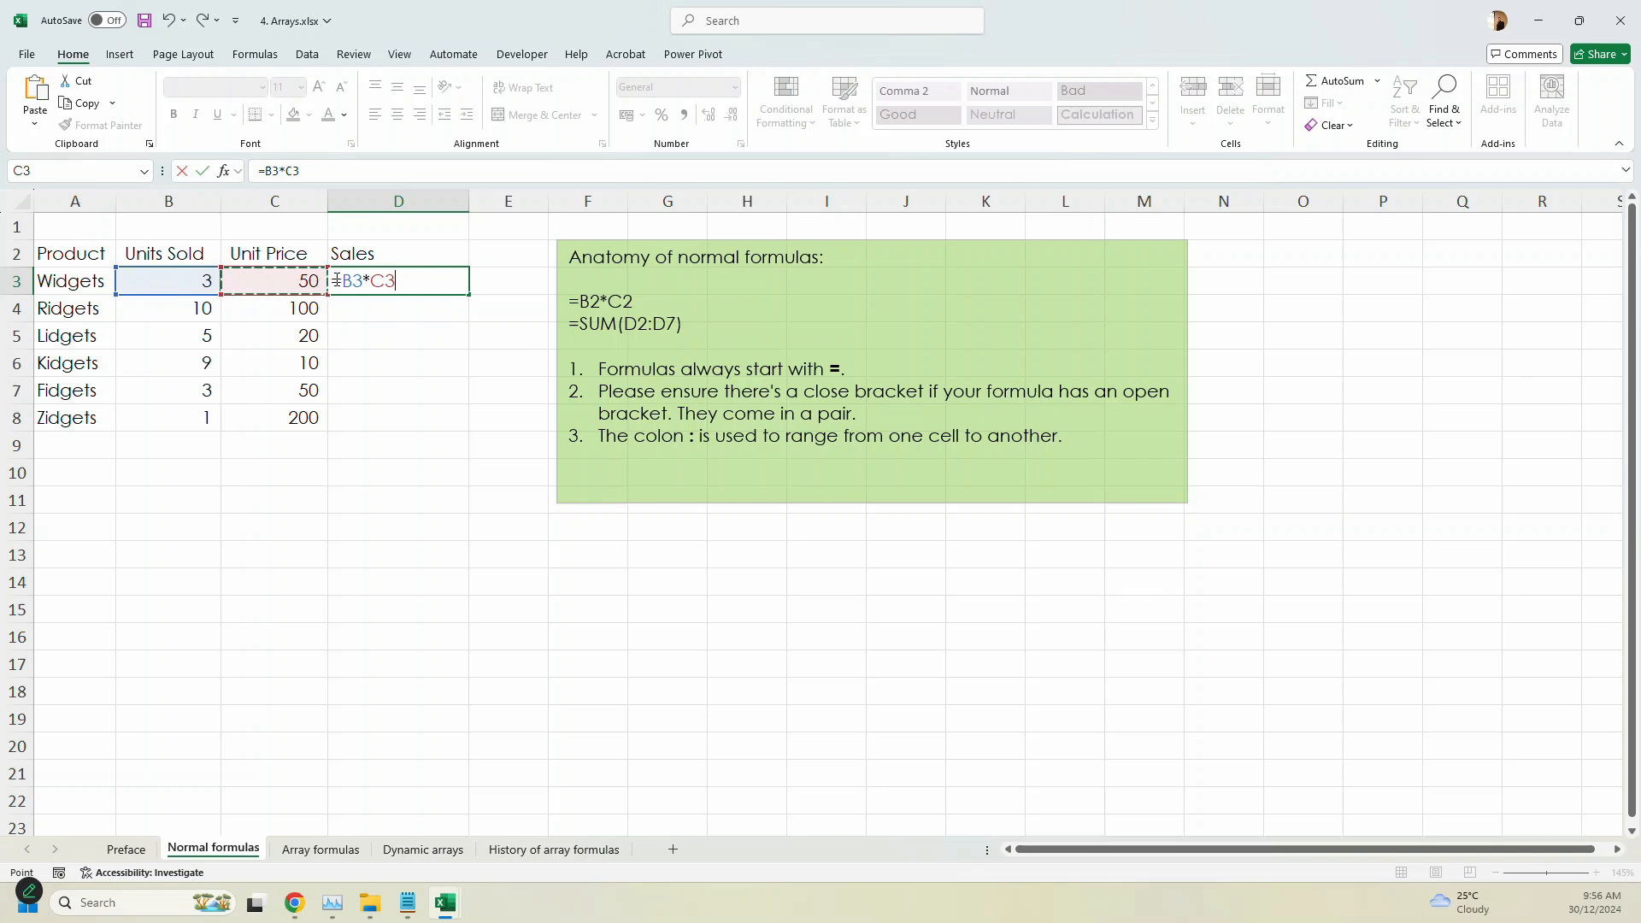
drag(368, 285, 279, 278)
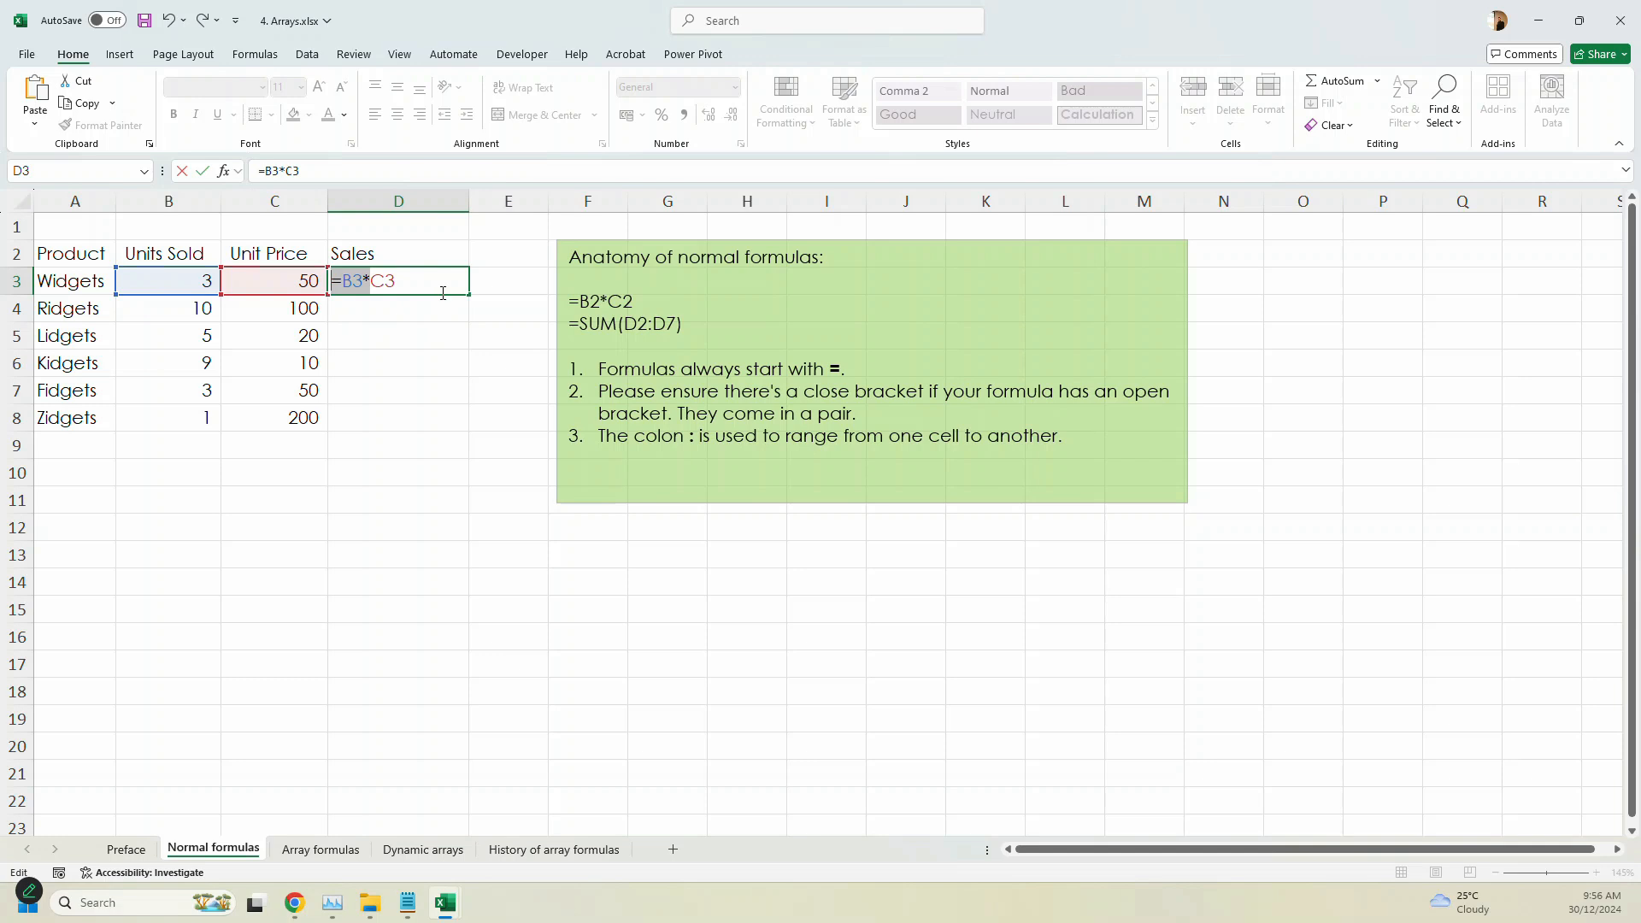
key(Return)
click(464, 289)
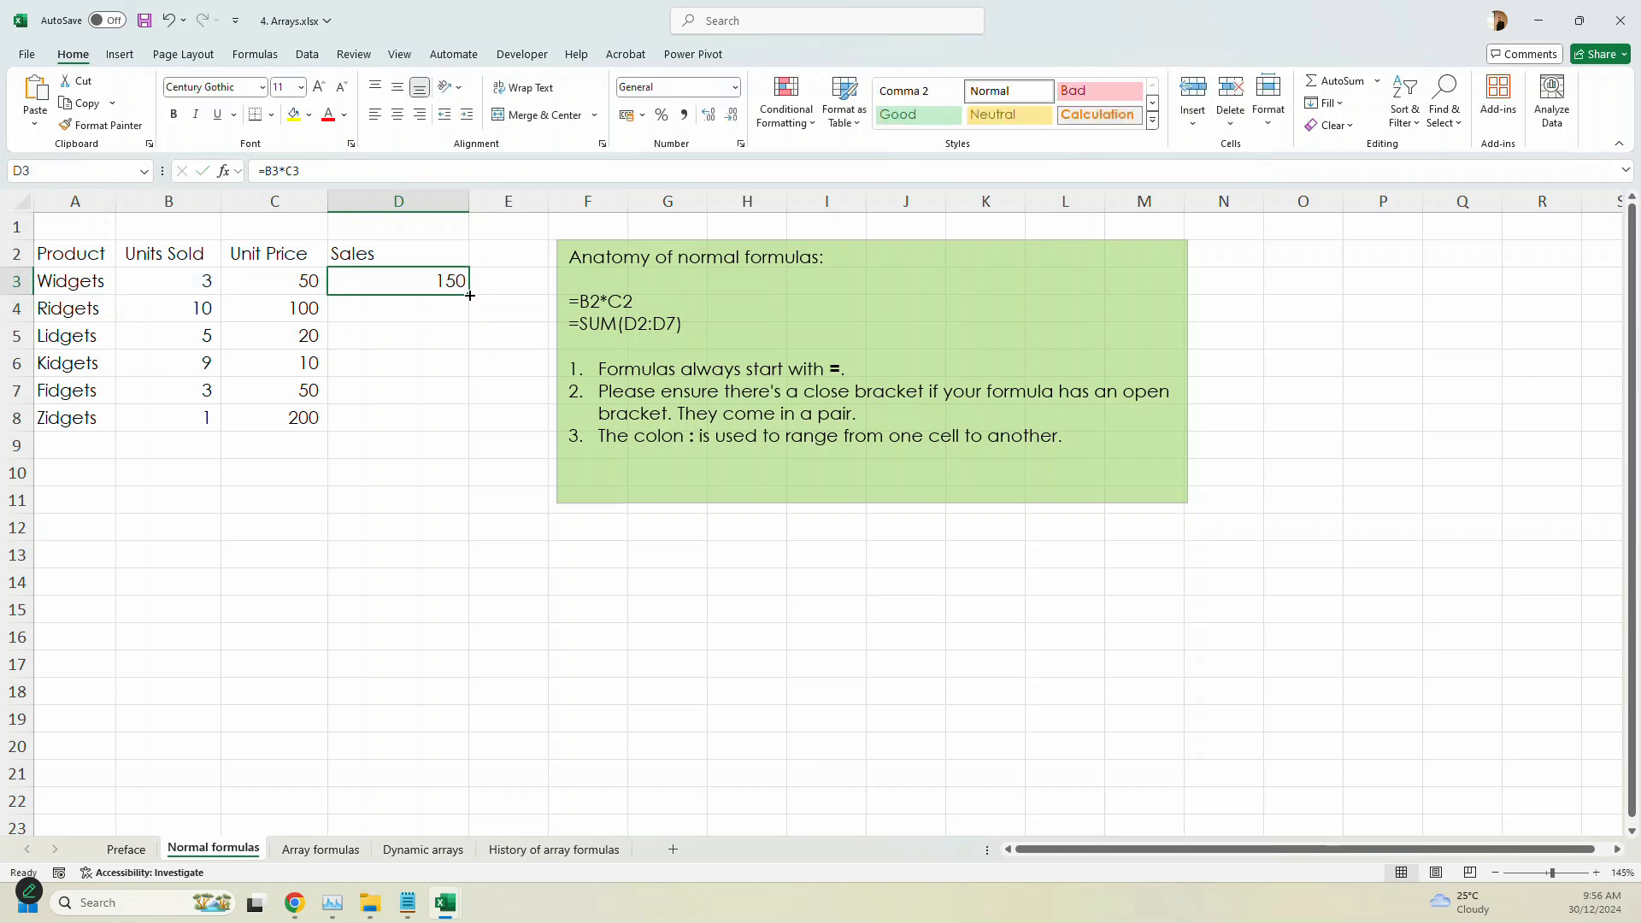
double_click(470, 295)
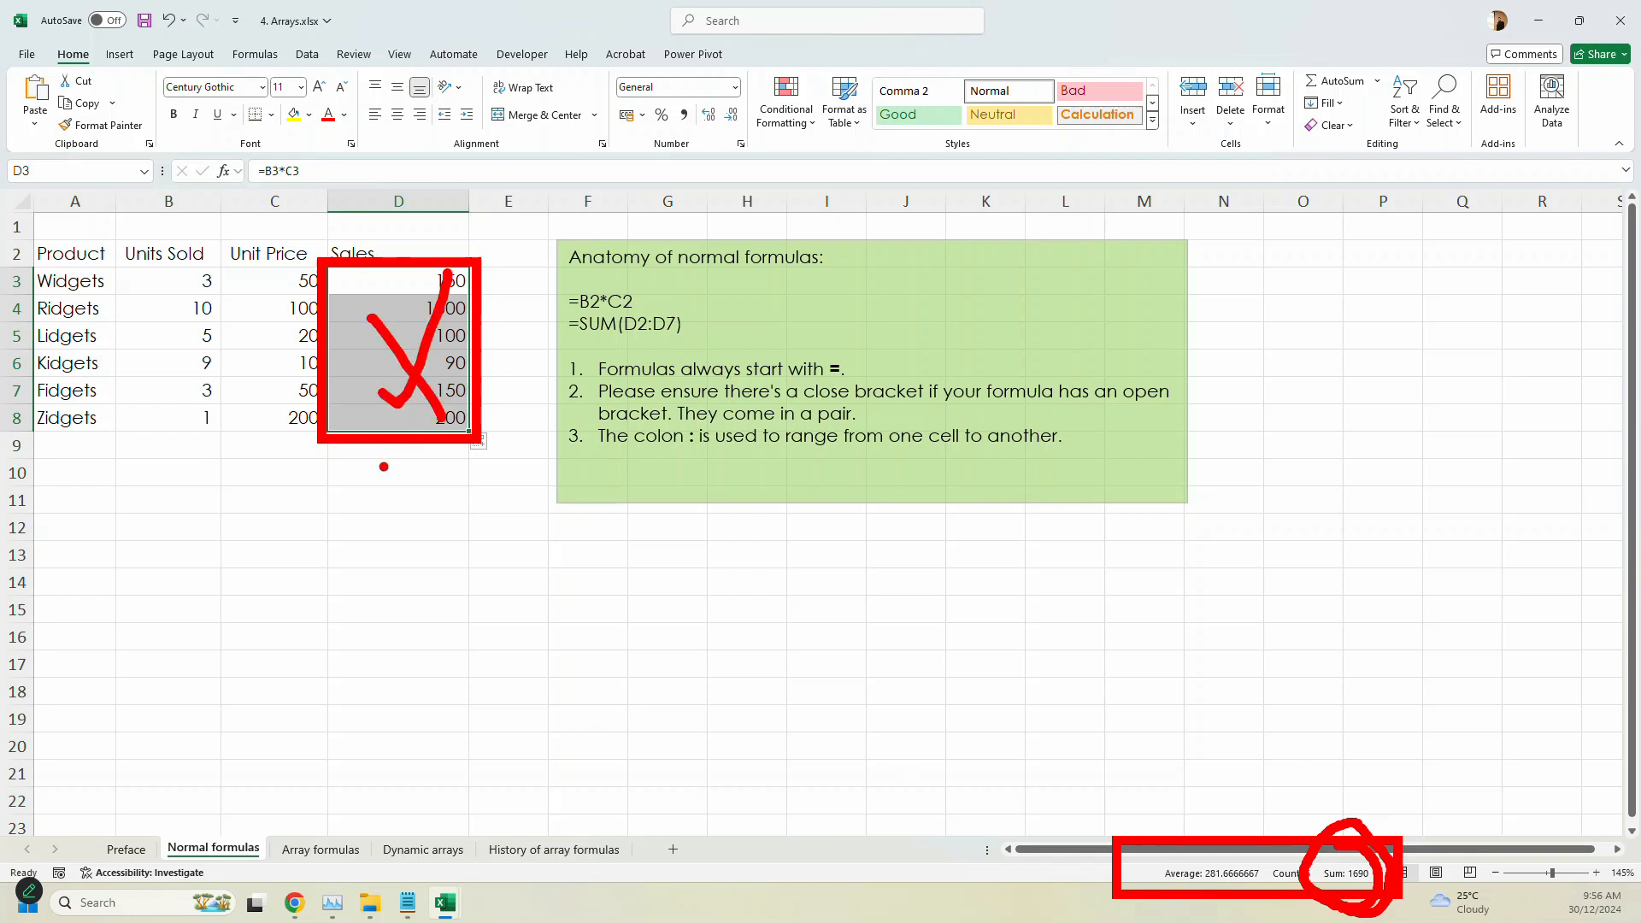
- Switch to Notepad, add the line "ALT + =" at the end of notes.txt, and enlarge the text to 160%
click(400, 452)
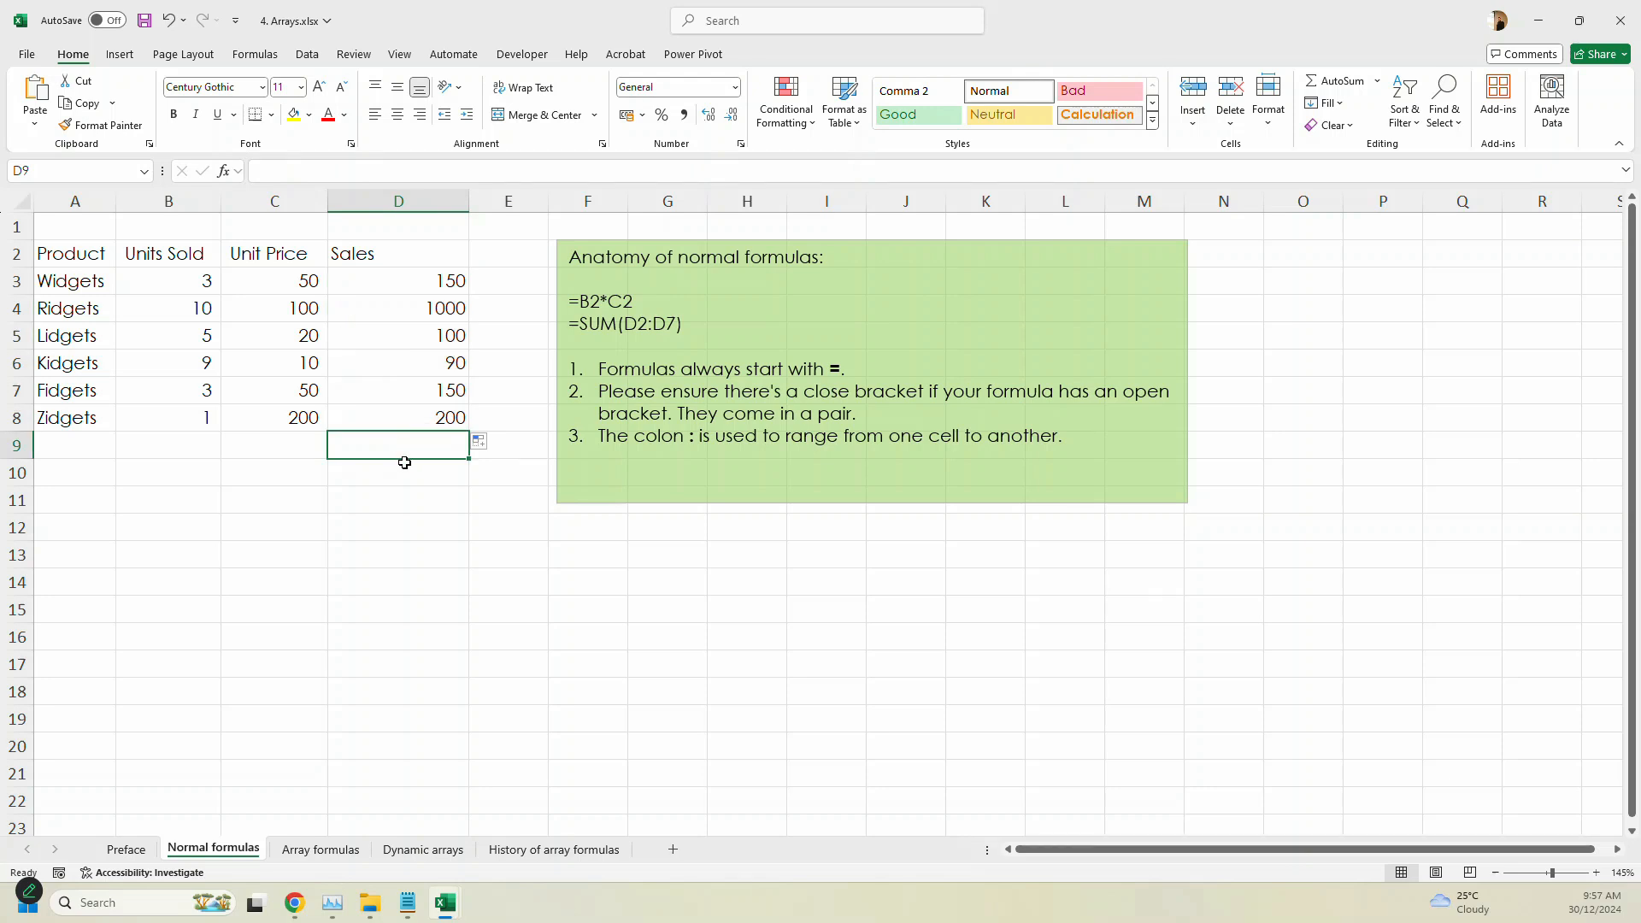
click(417, 913)
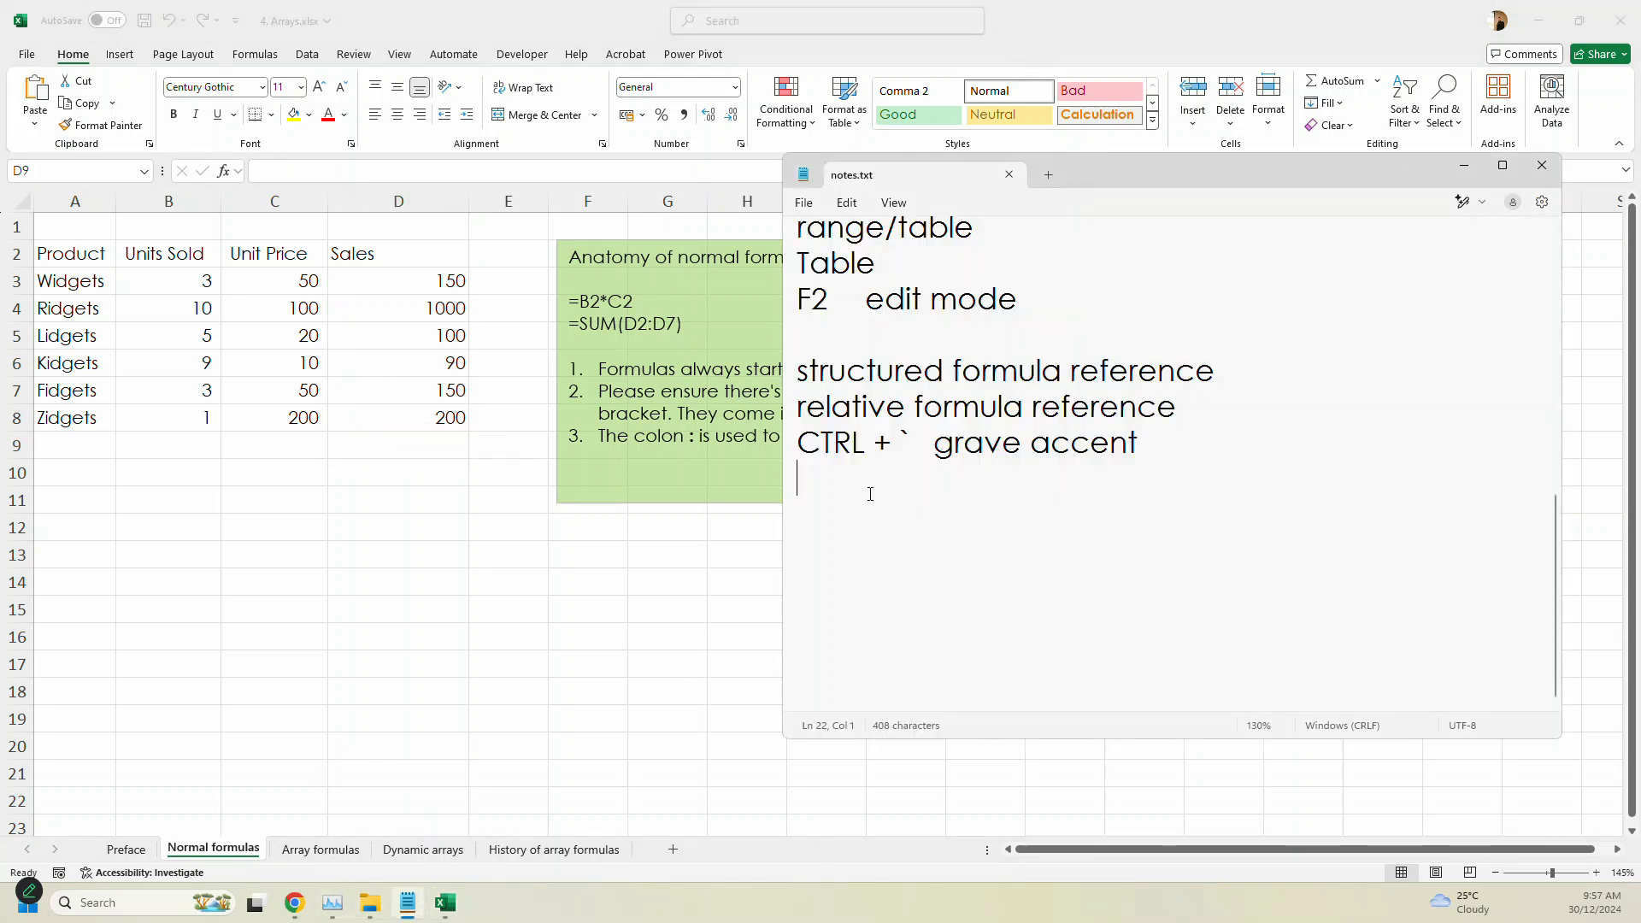
text(ALT + =)
scroll(1047, 553, up, 3)
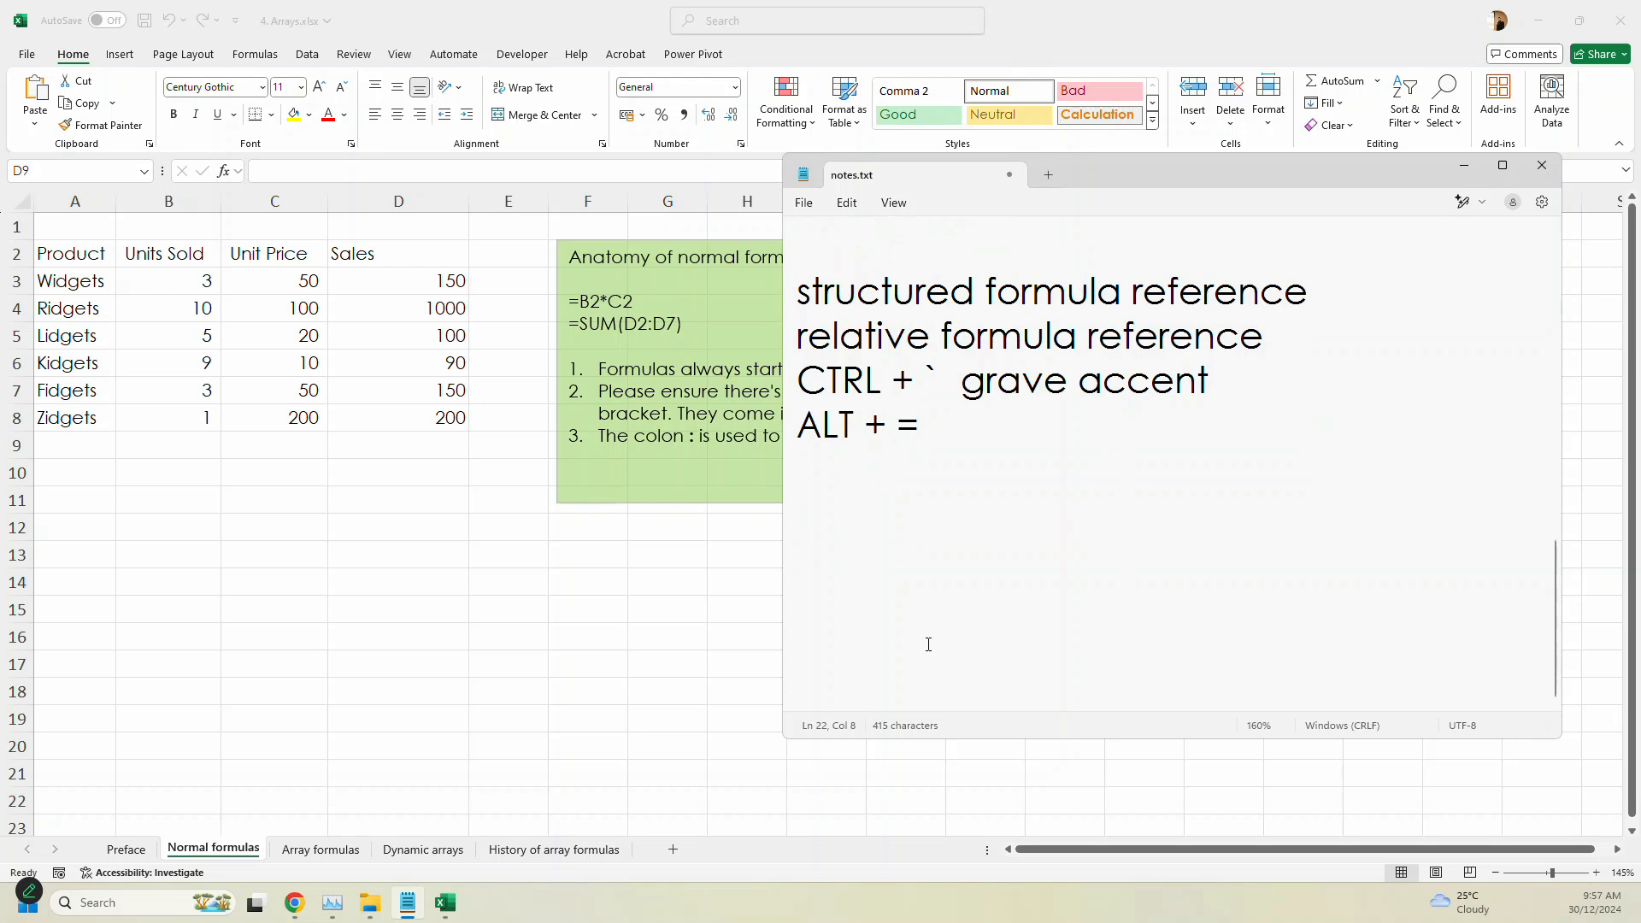
drag(1119, 176, 933, 226)
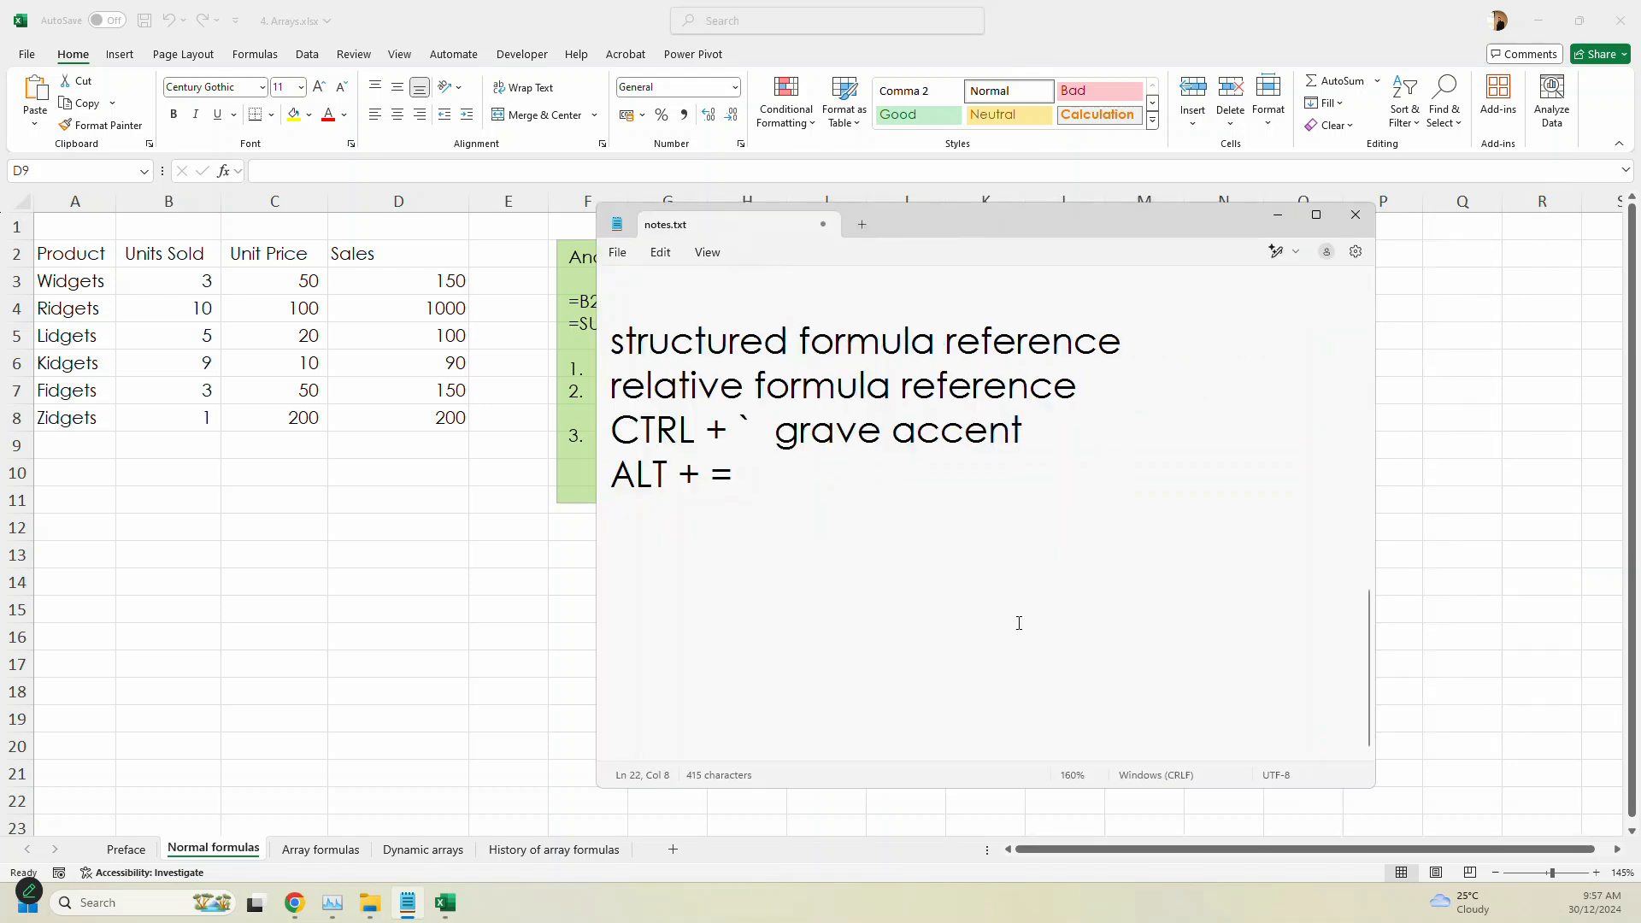
click(685, 474)
drag(685, 473, 703, 484)
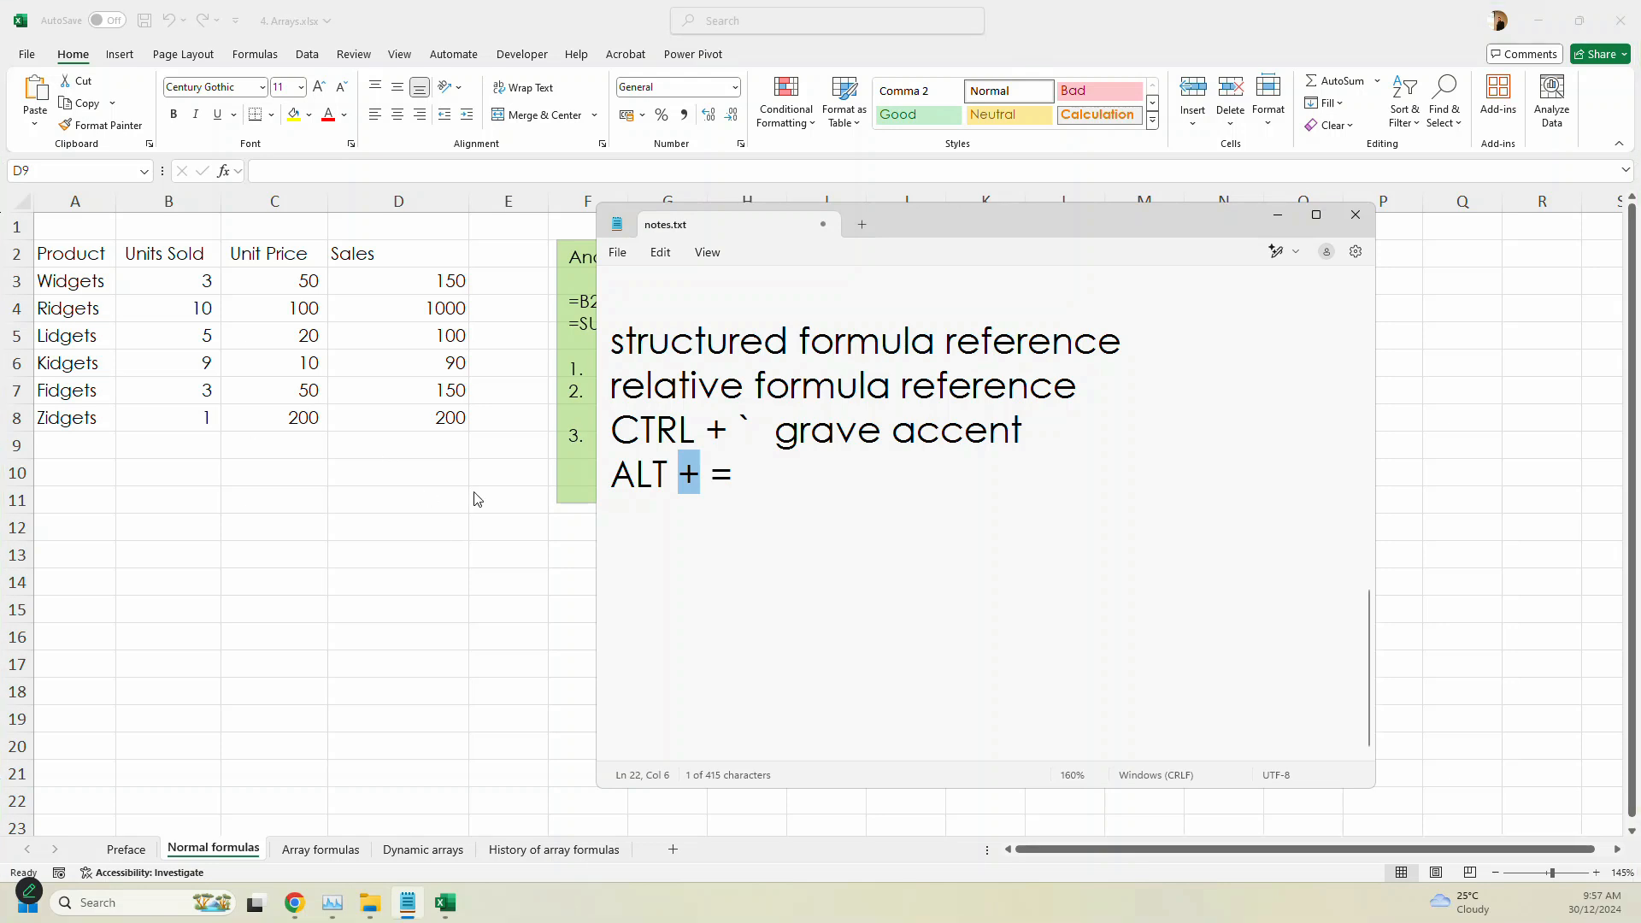
double_click(664, 477)
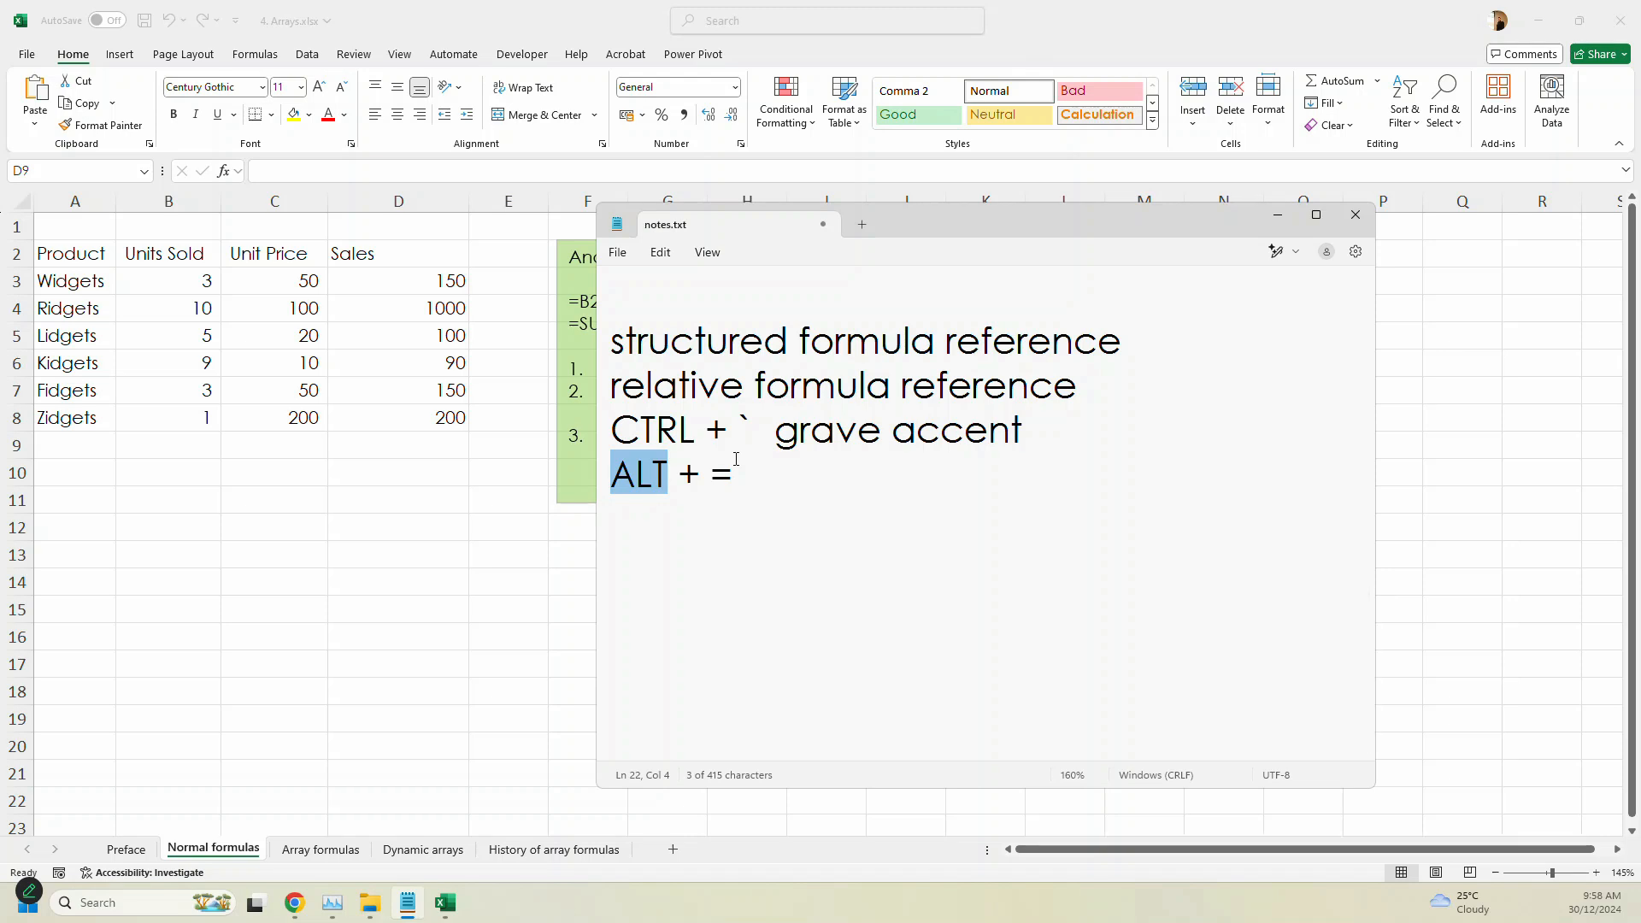
- Switch back to Excel, total the sales in D9 with =SUM(D3:D8) using AutoSum, and save the workbook
key(alt+Tab)
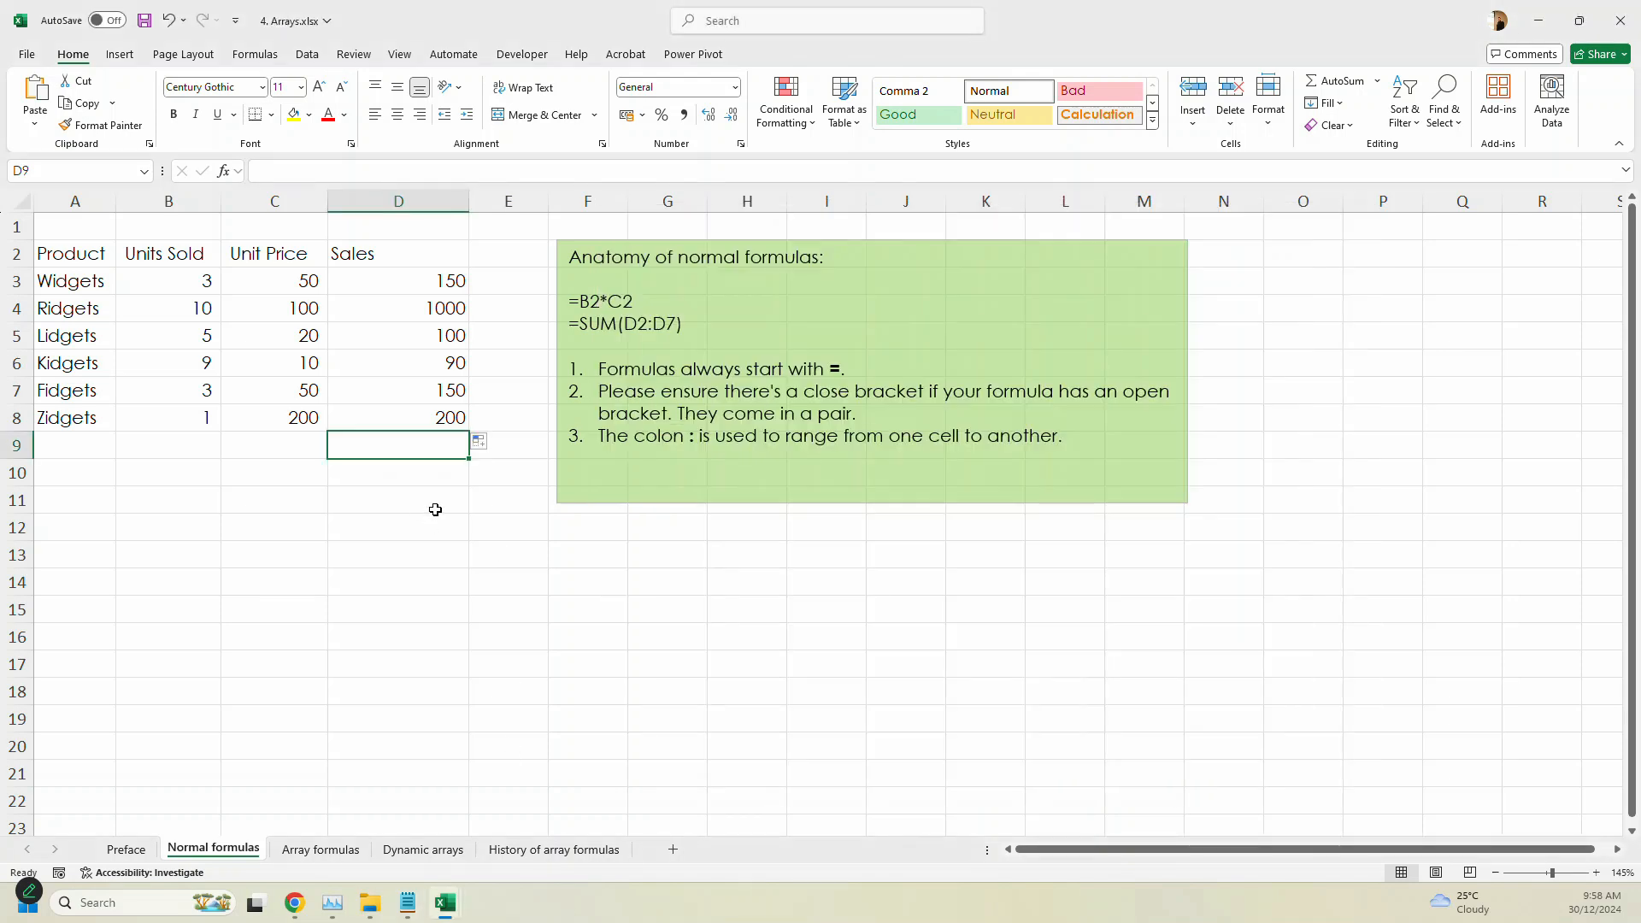
key(alt+equal)
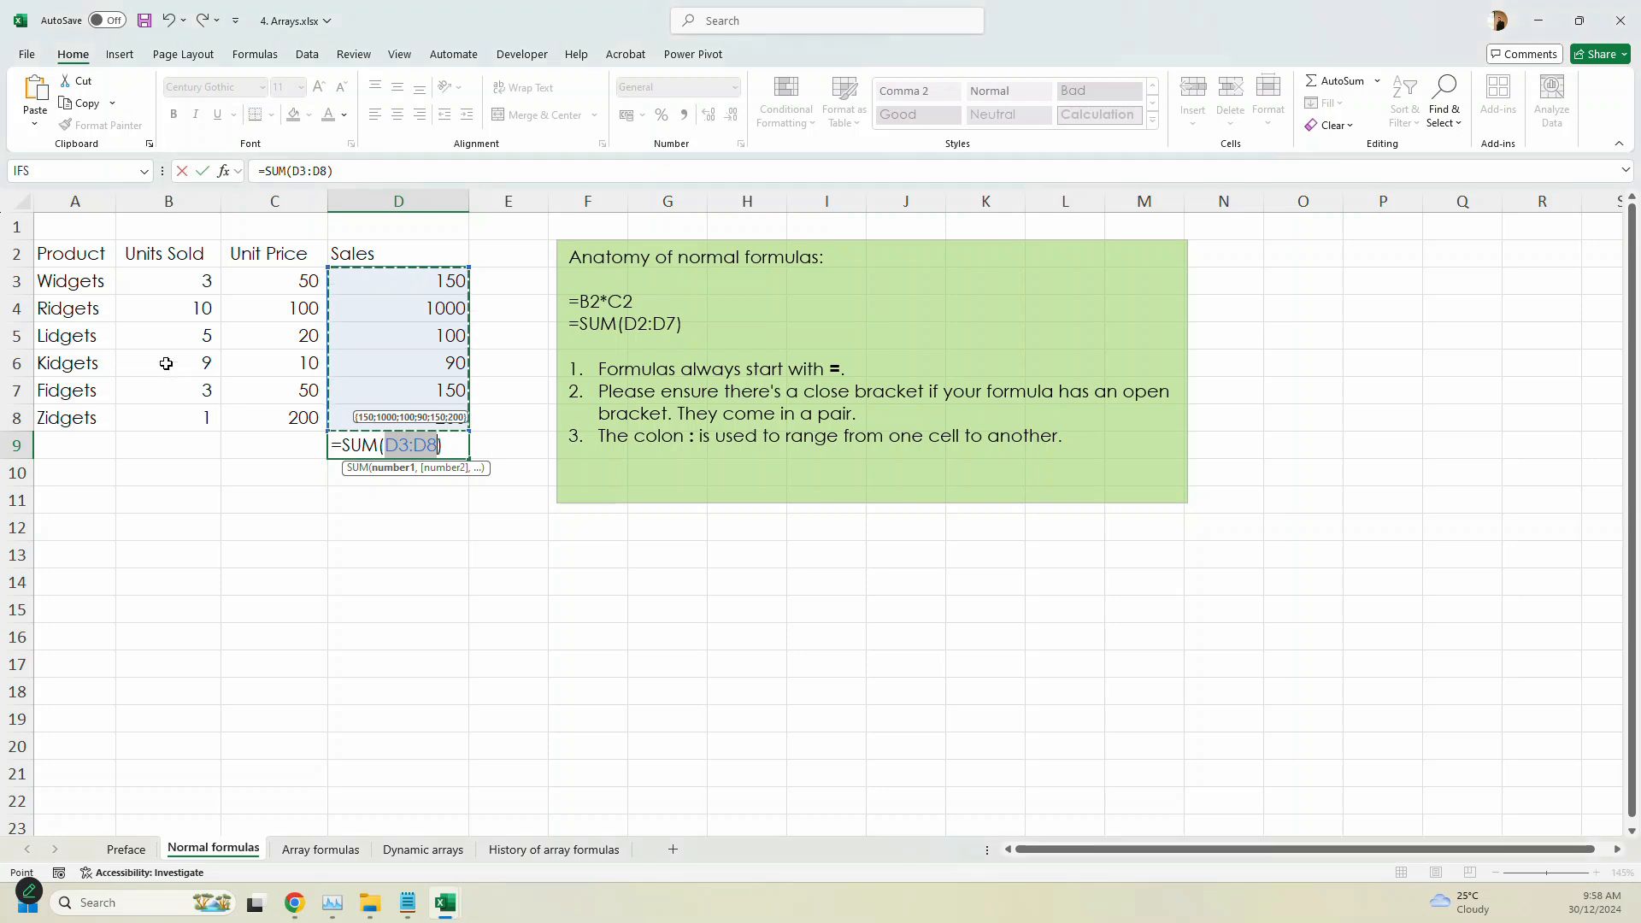
key(ctrl+Return)
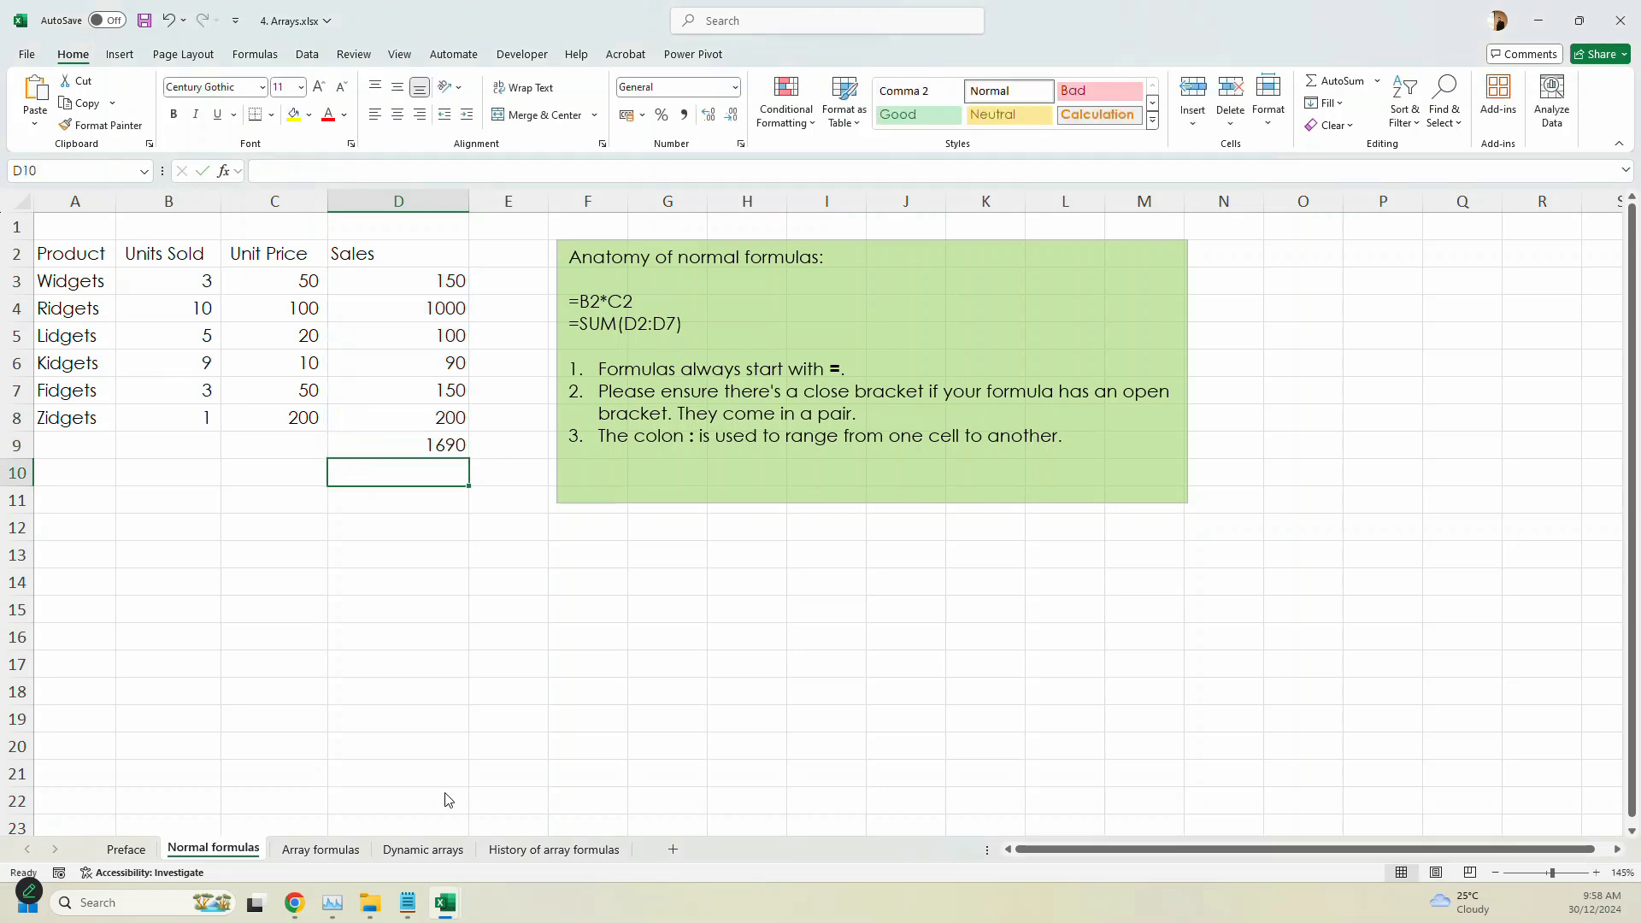
key(ctrl+s)
- Inspect the total formula in D9, show all formulas on the sheet, and return to the values view
key(F2)
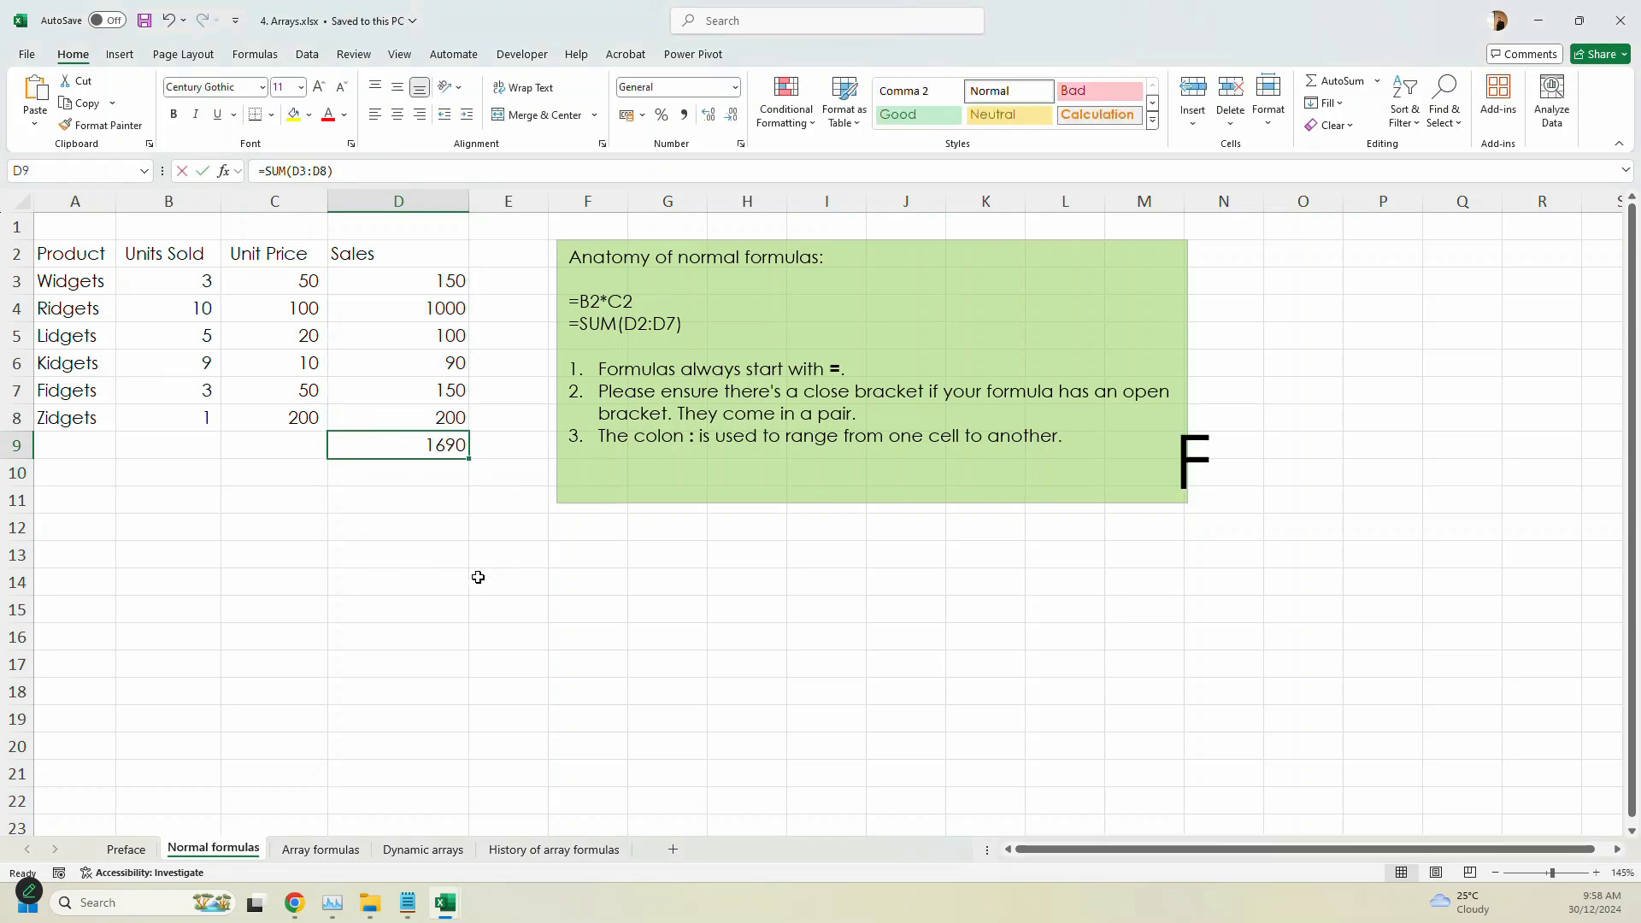
key(Escape)
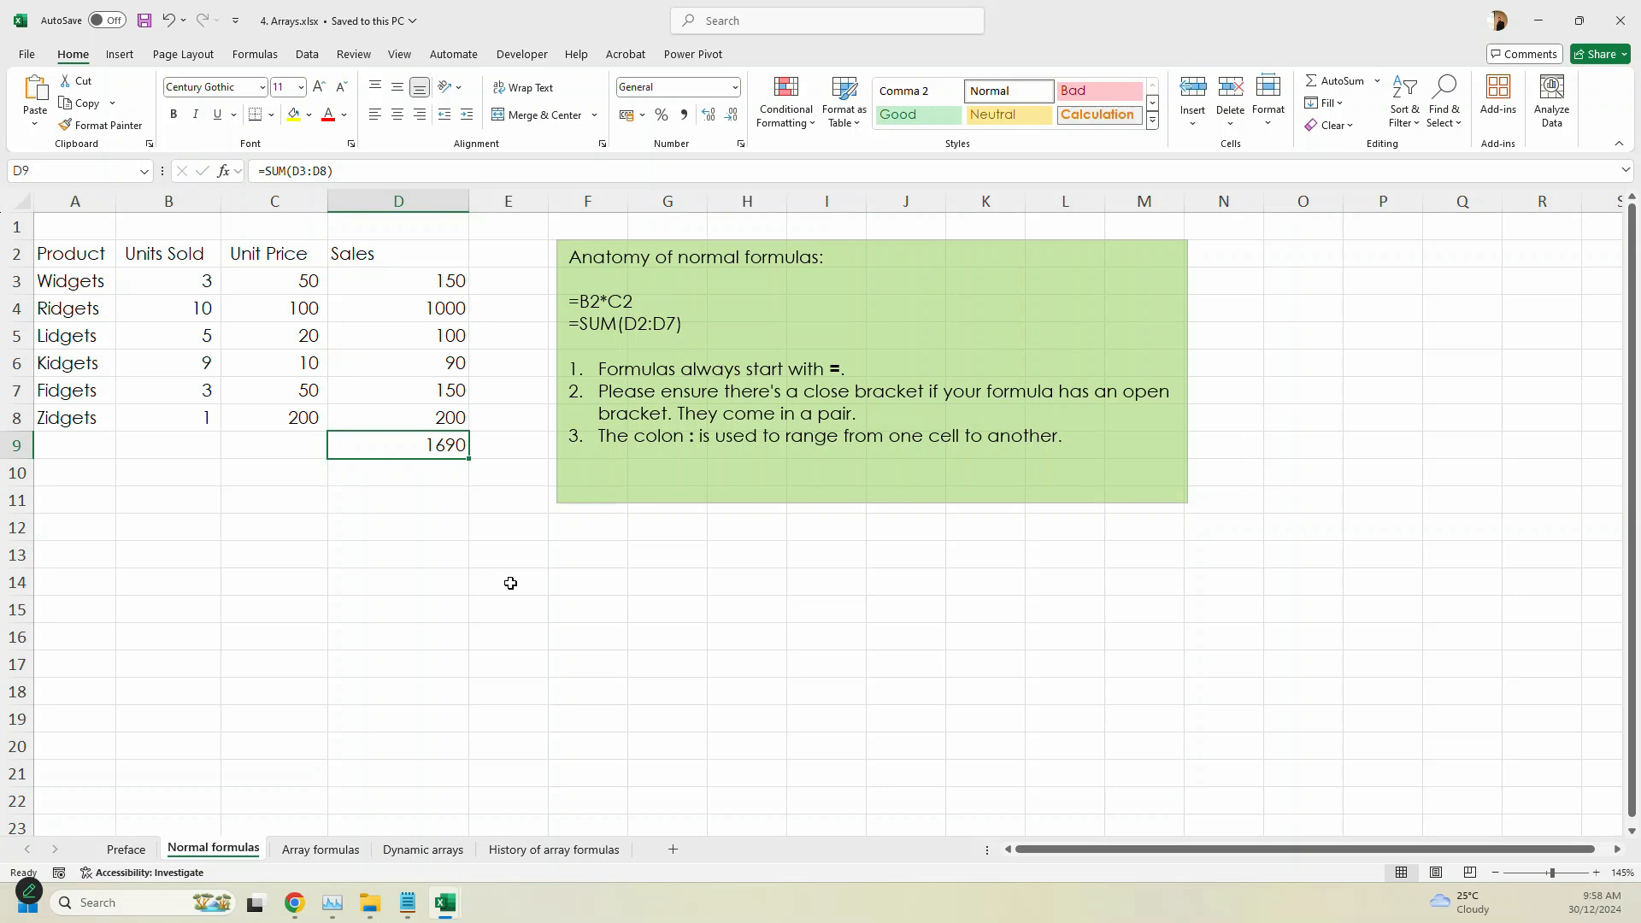
key(ctrl+grave)
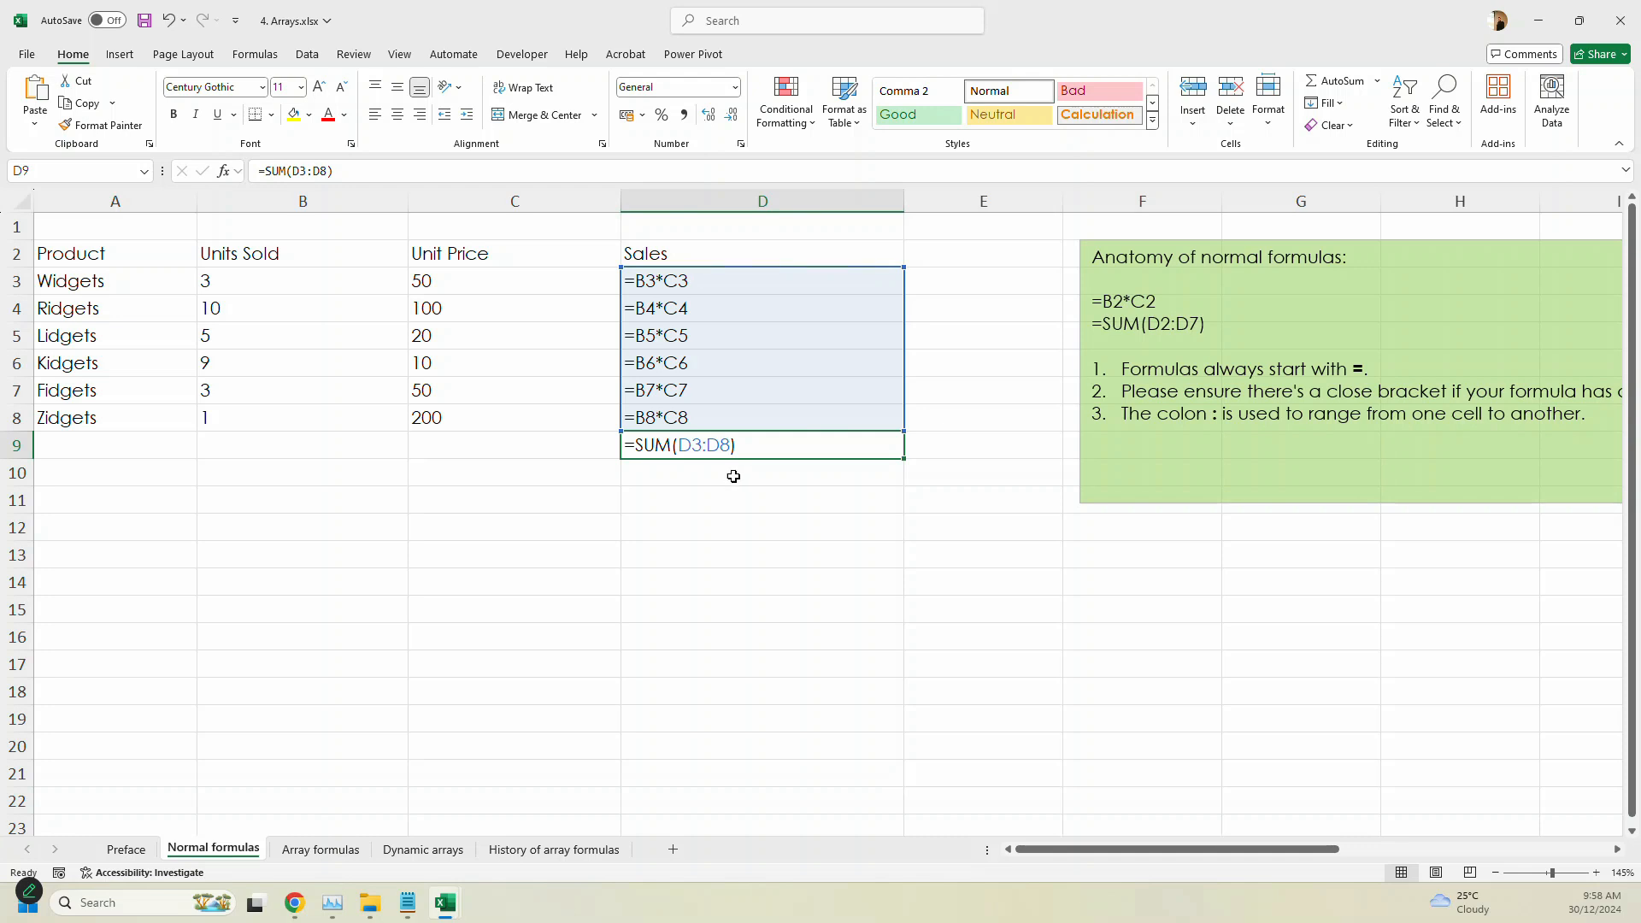
key(ctrl+grave)
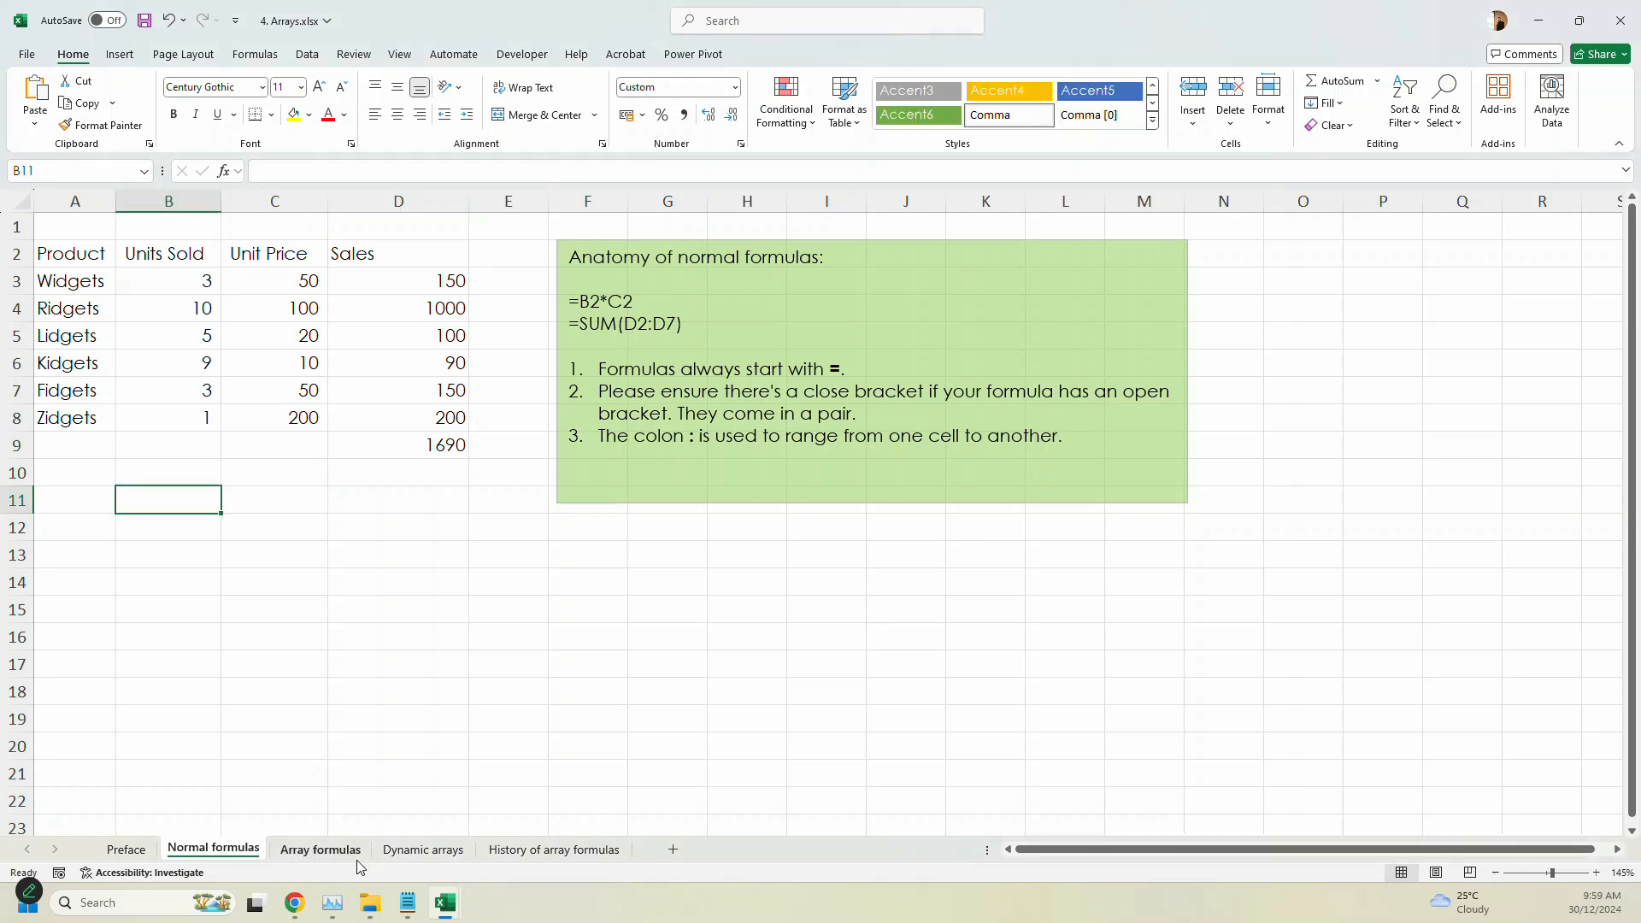
- Go to the Array formulas sheet and read the instructions in the green text box
click(359, 859)
click(843, 361)
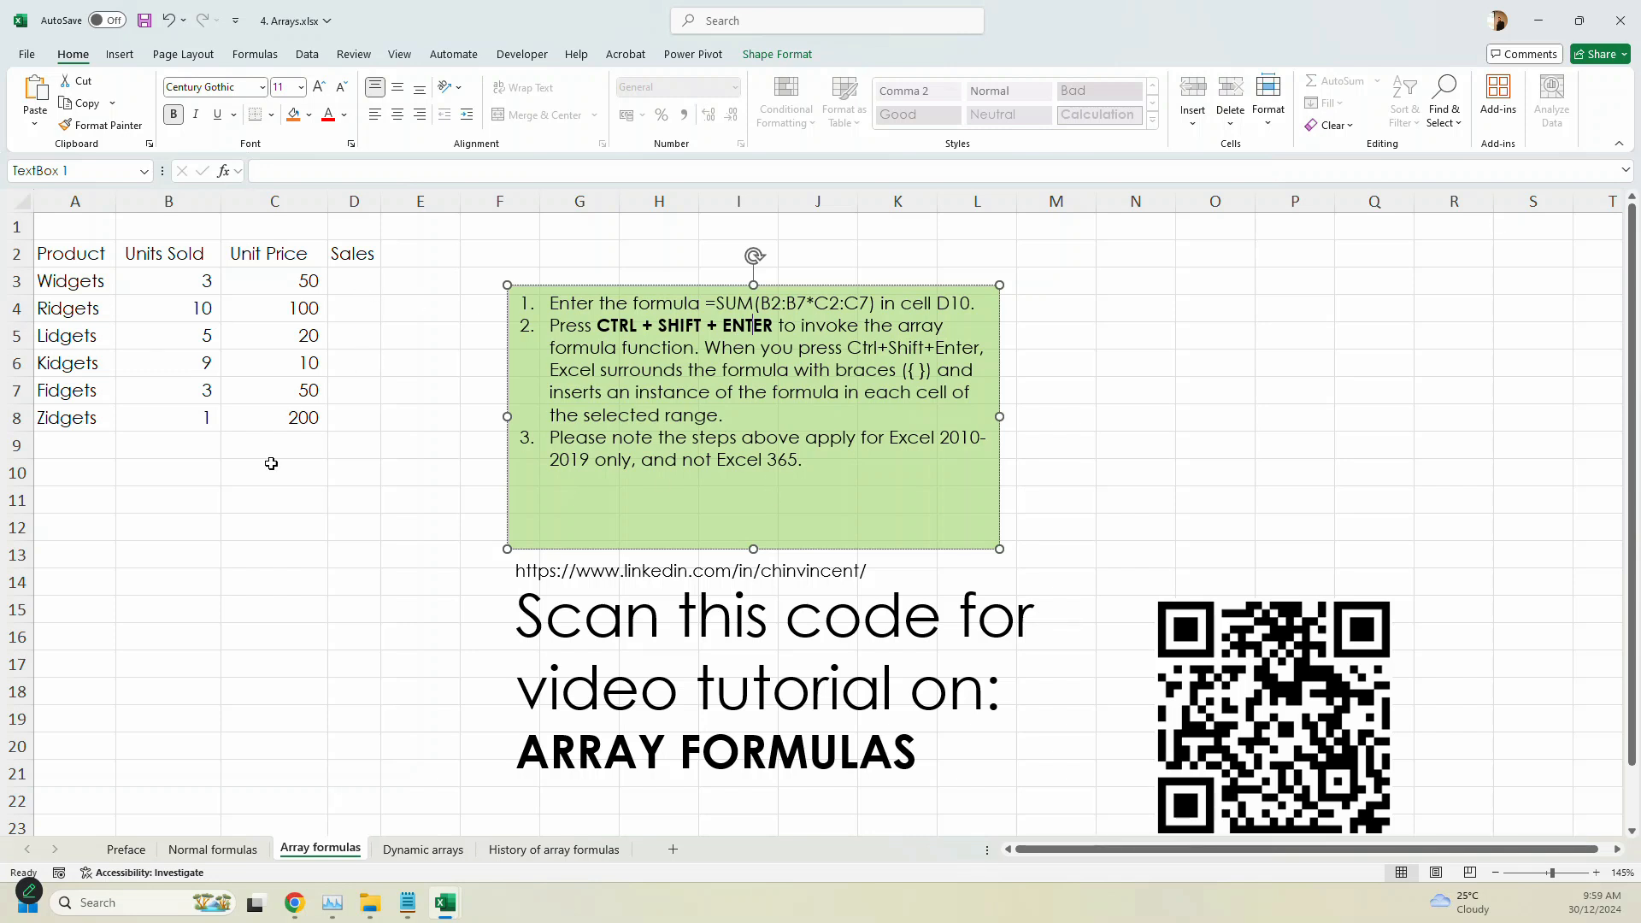
ctrl+scroll(272, 464, up, 7)
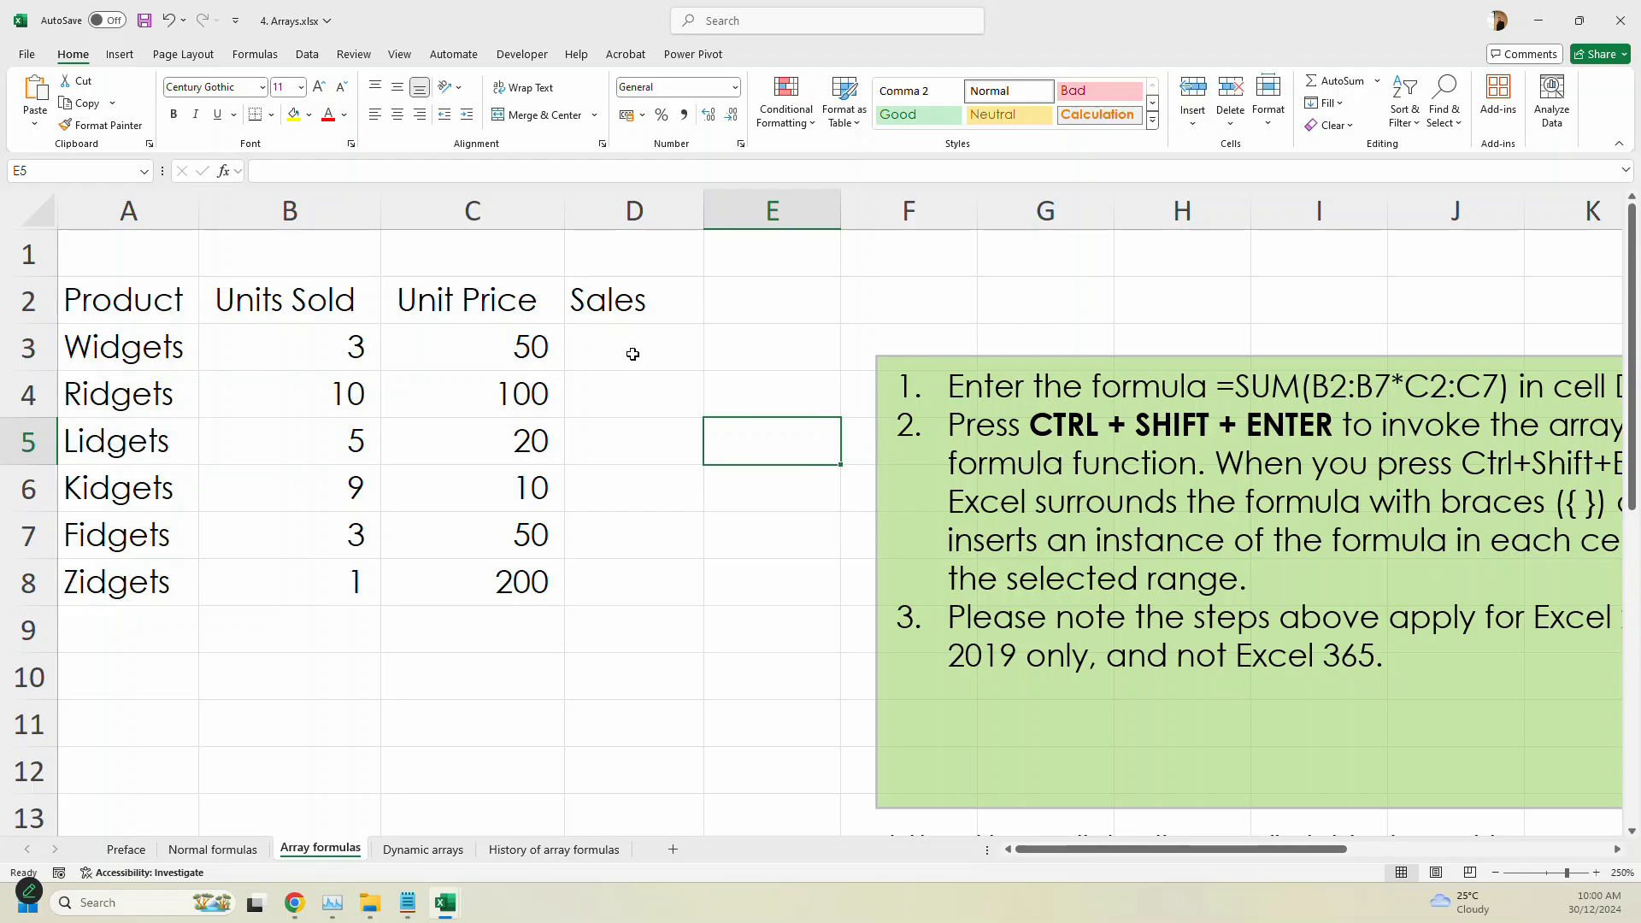
- Enter =B3:B8*C3:C8 as one array formula across the Sales cells D3:D8
click(630, 356)
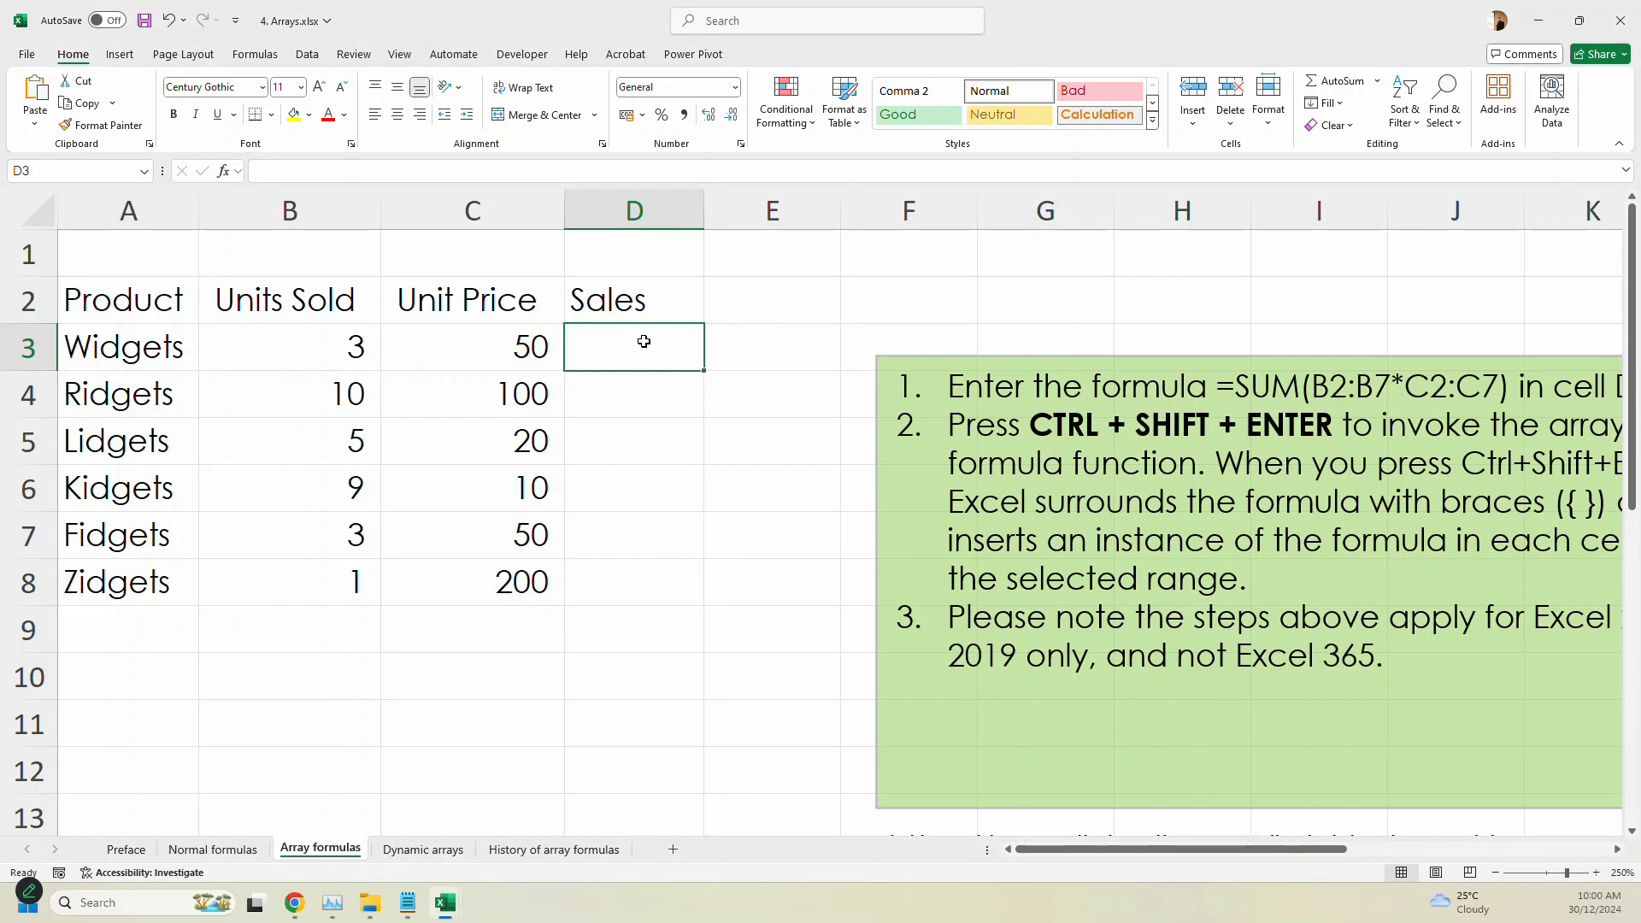
drag(644, 342, 663, 578)
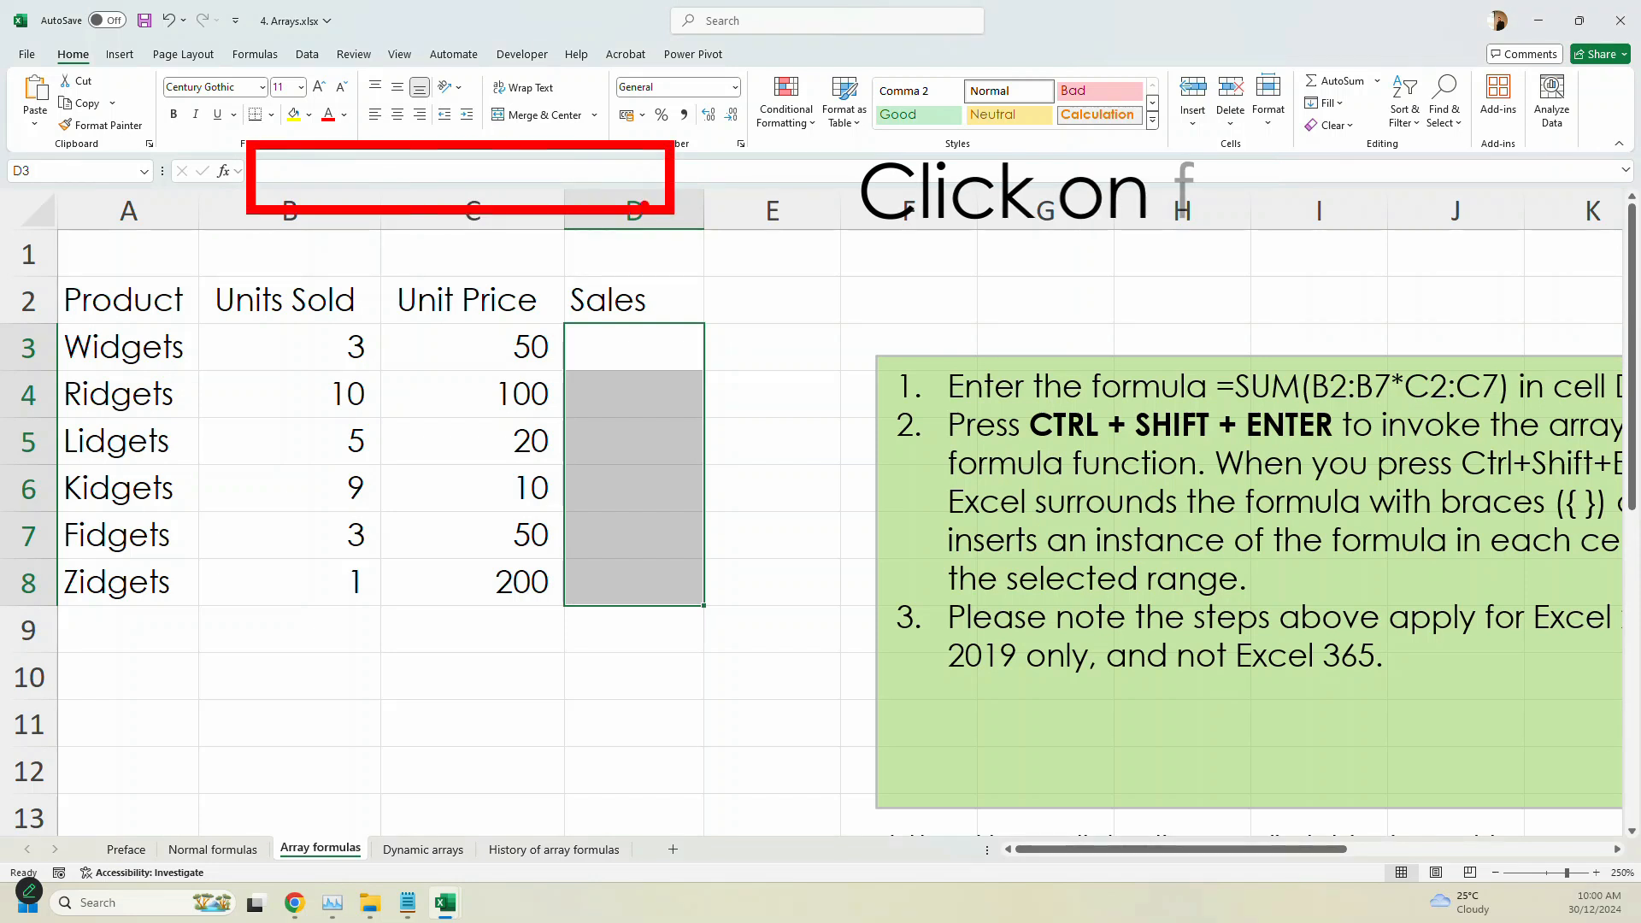
click(284, 179)
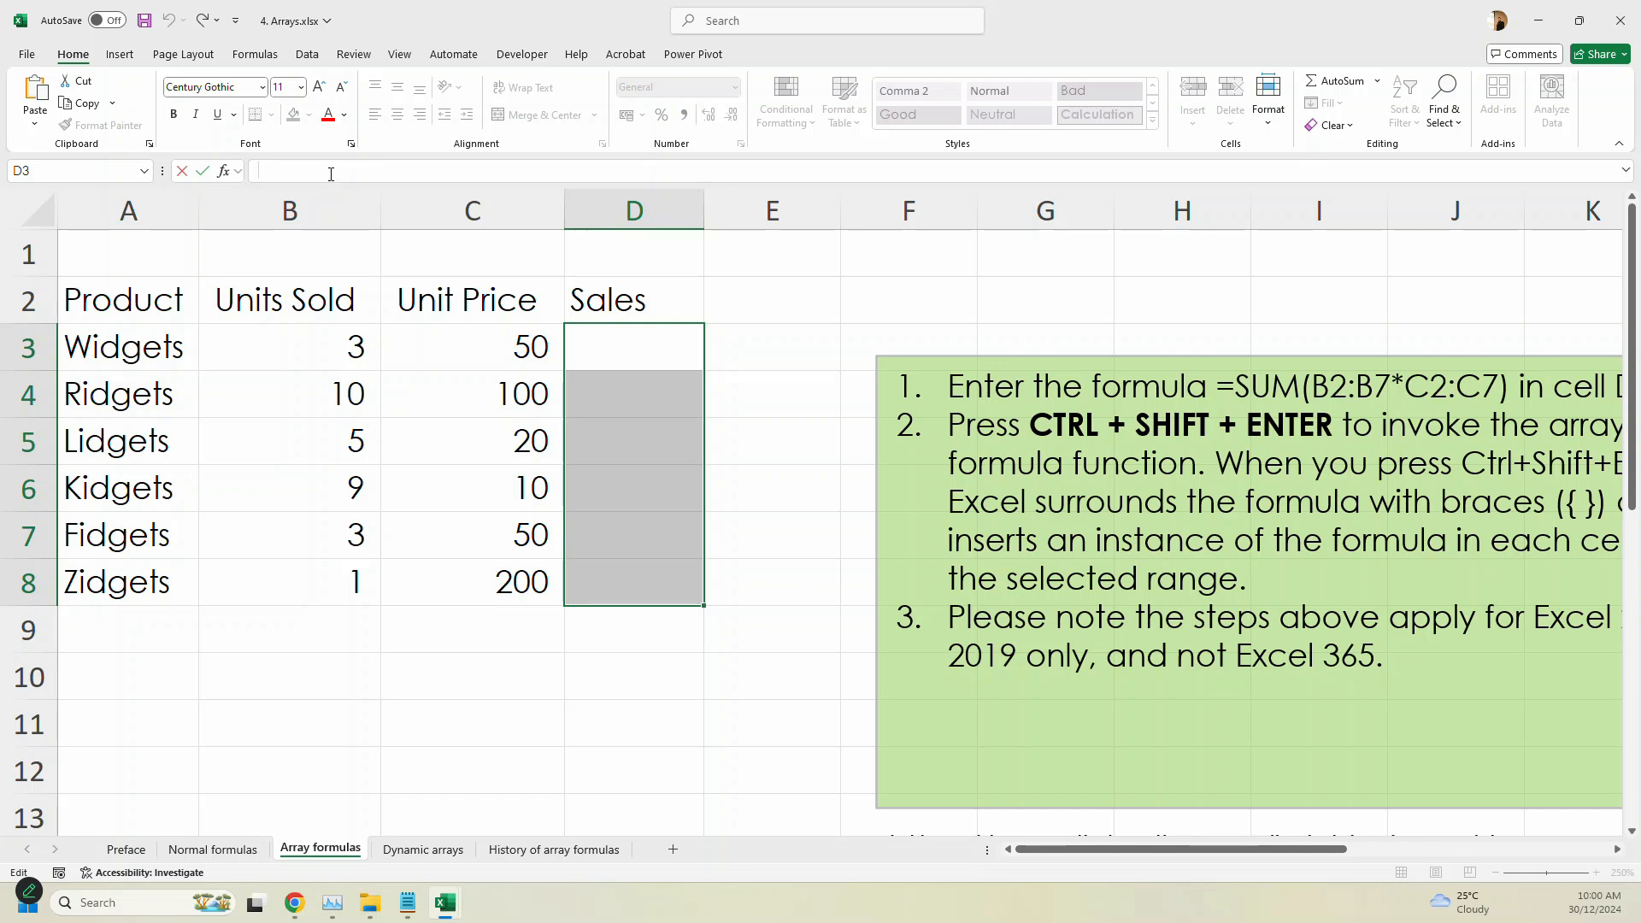
text(=)
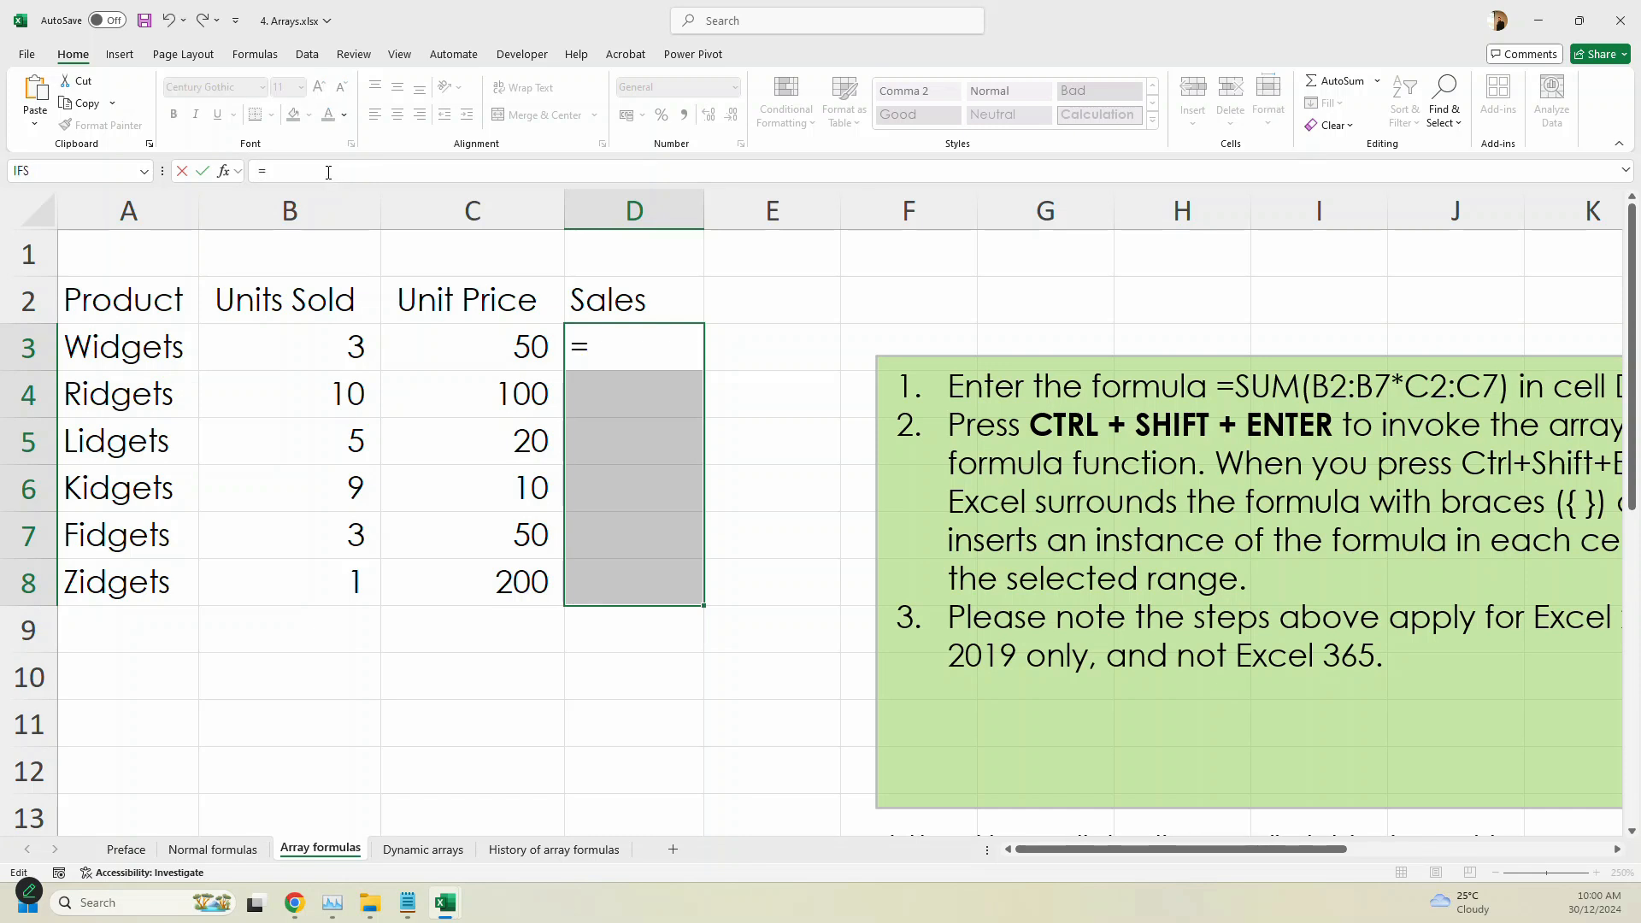
drag(271, 339, 260, 570)
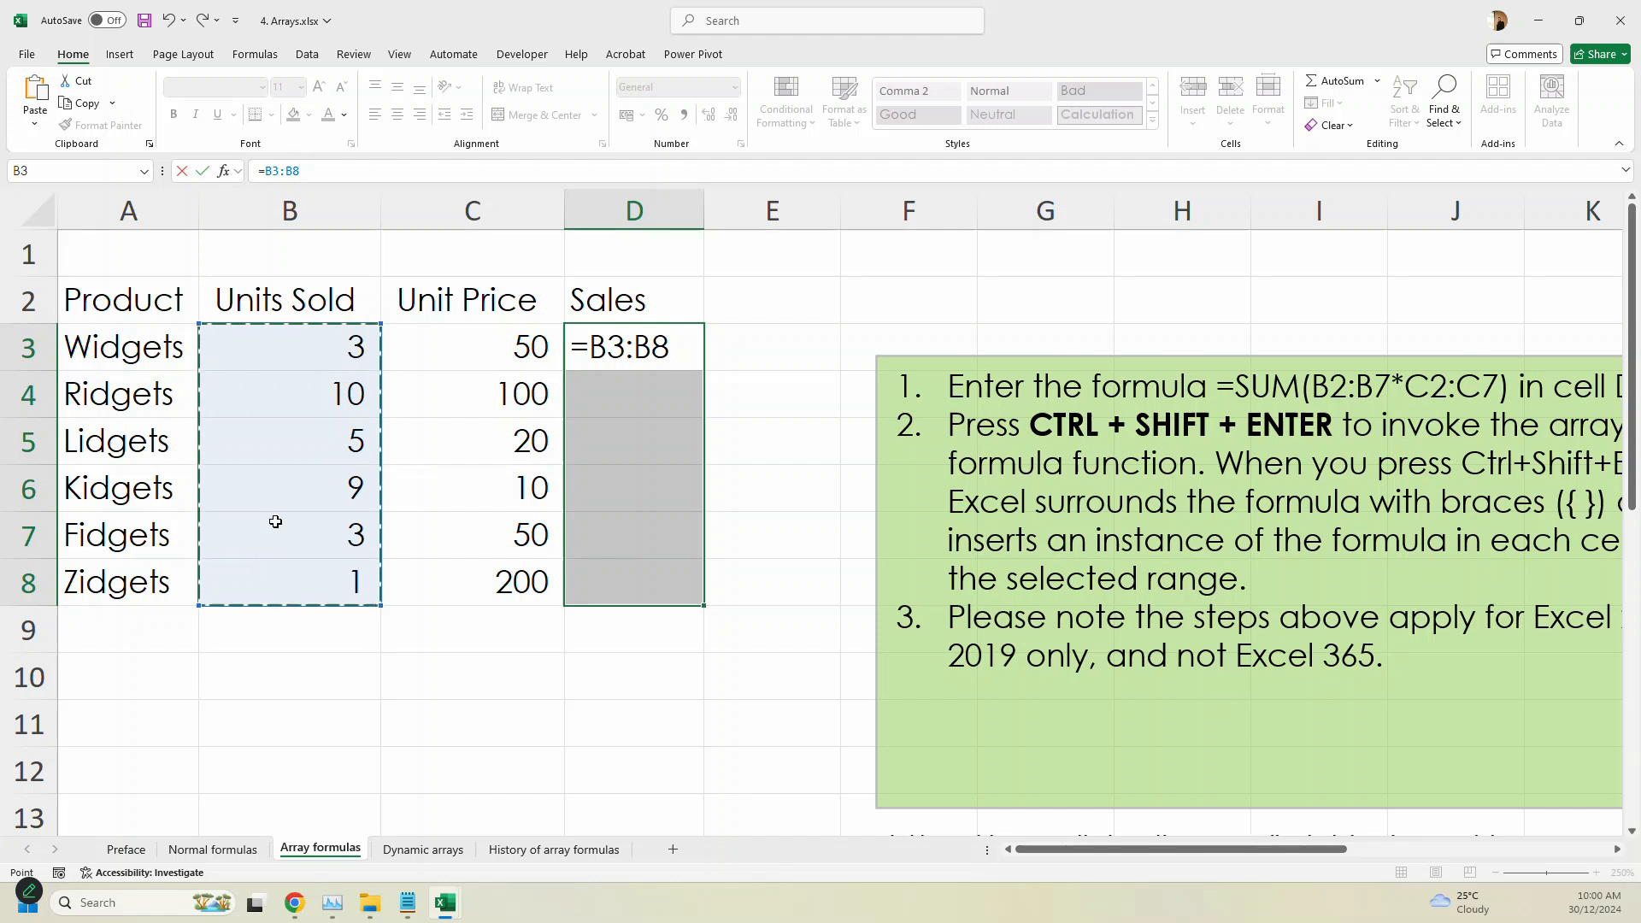
text(*)
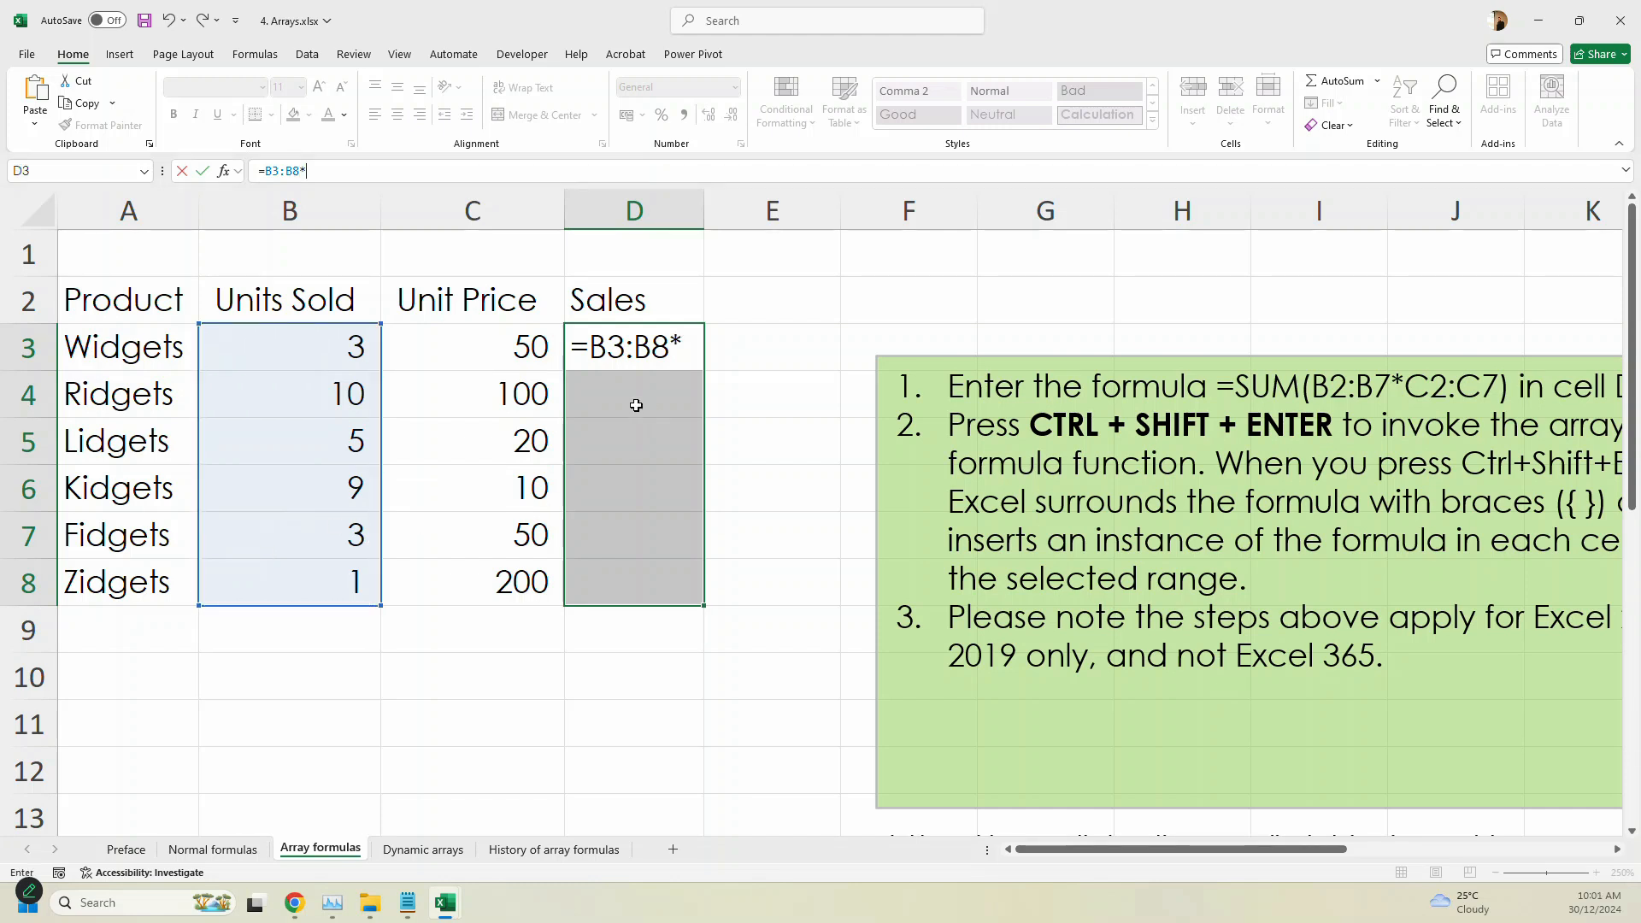
click(518, 357)
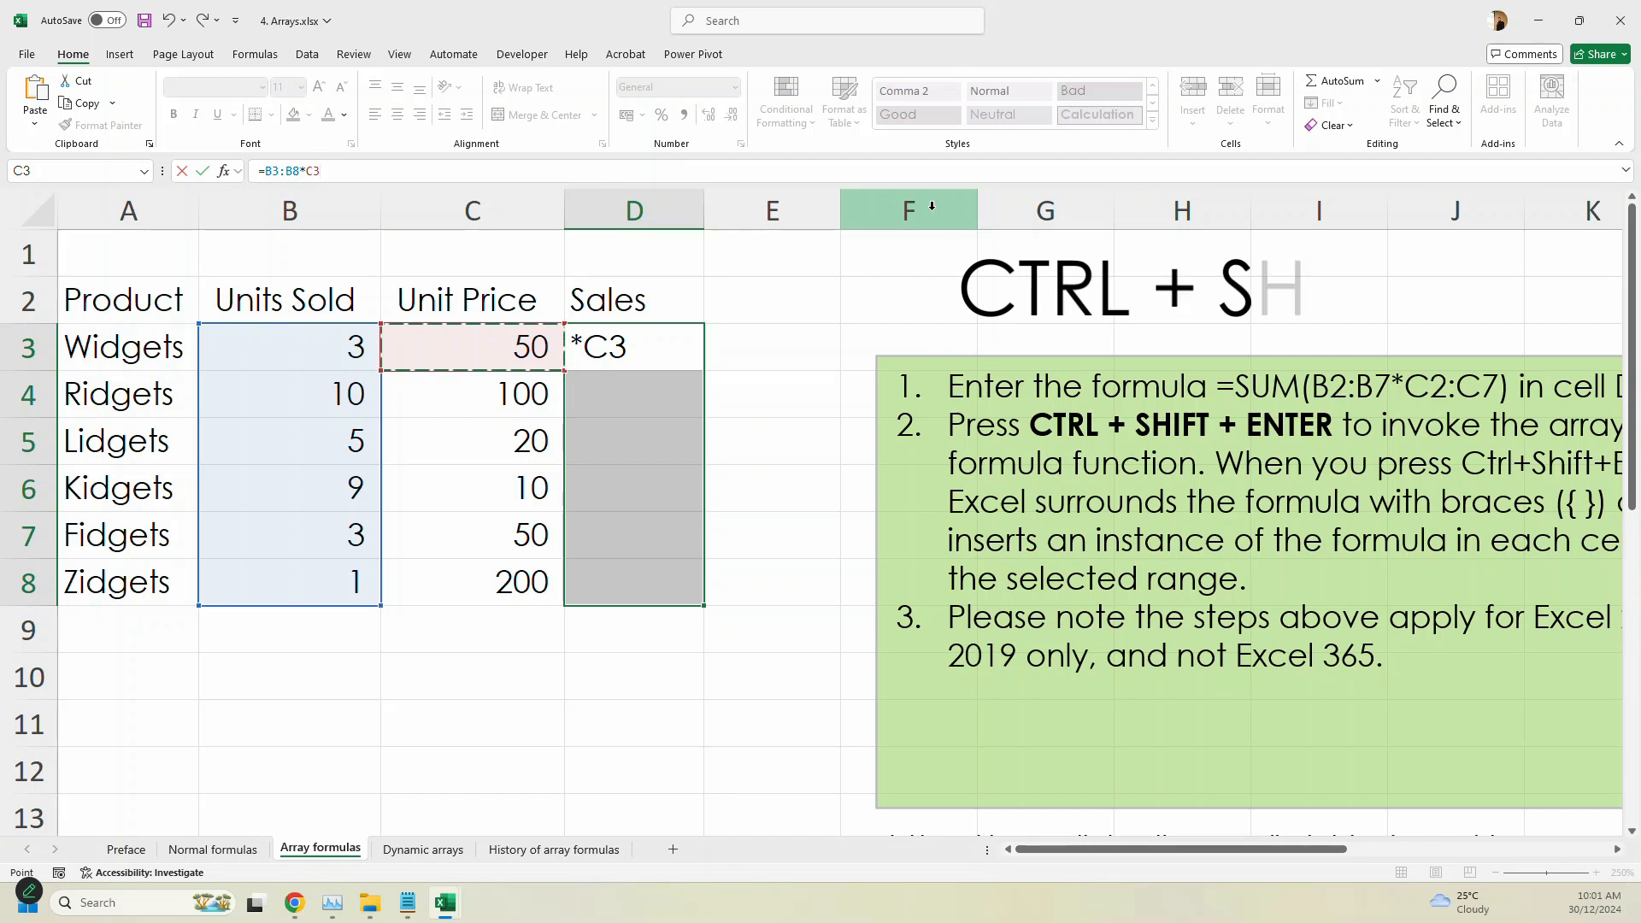
key(ctrl+shift+Down)
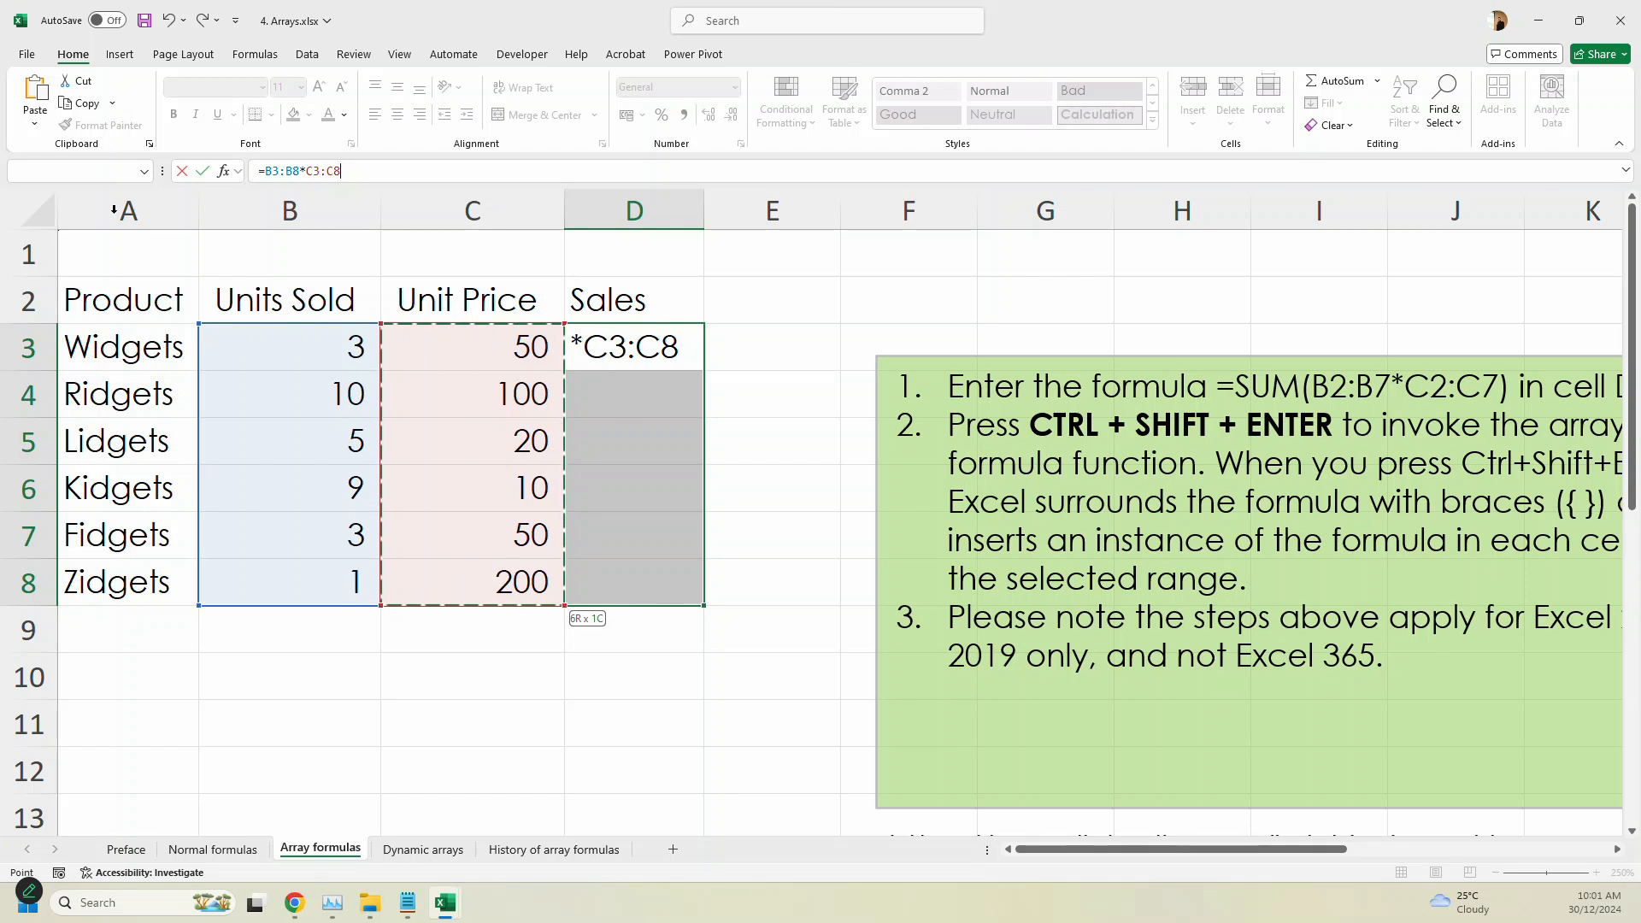
key(ctrl+1)
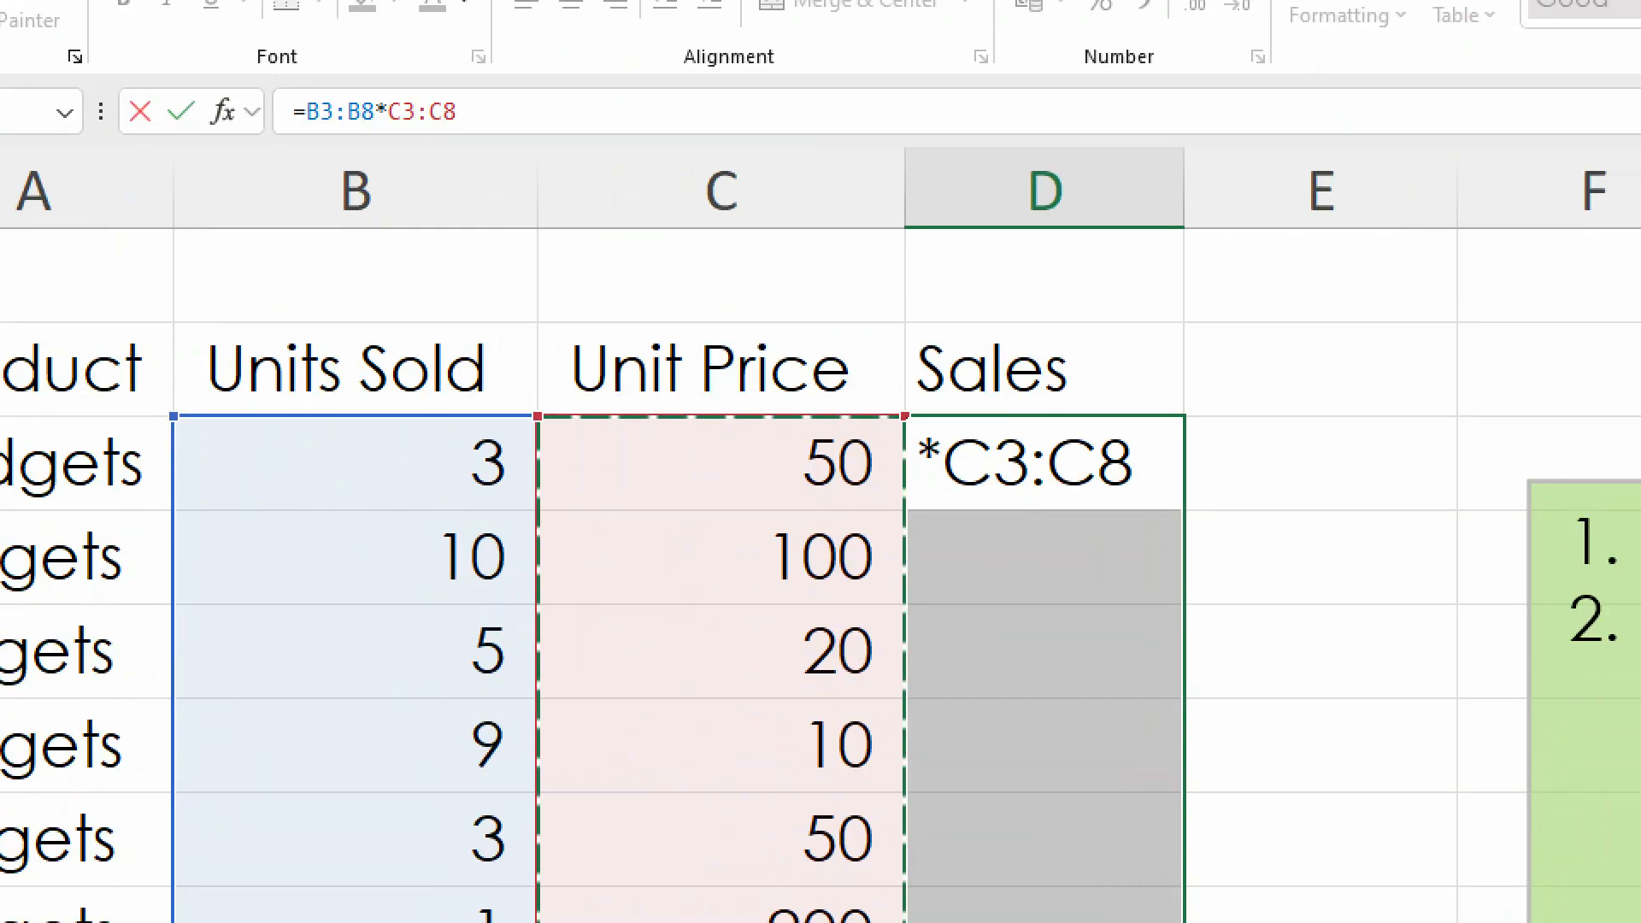
click(300, 196)
mouse_move(195, 196)
mouse_down()
mouse_move(318, 204)
mouse_move(280, 84)
mouse_move(291, 227)
mouse_up()
key(Escape)
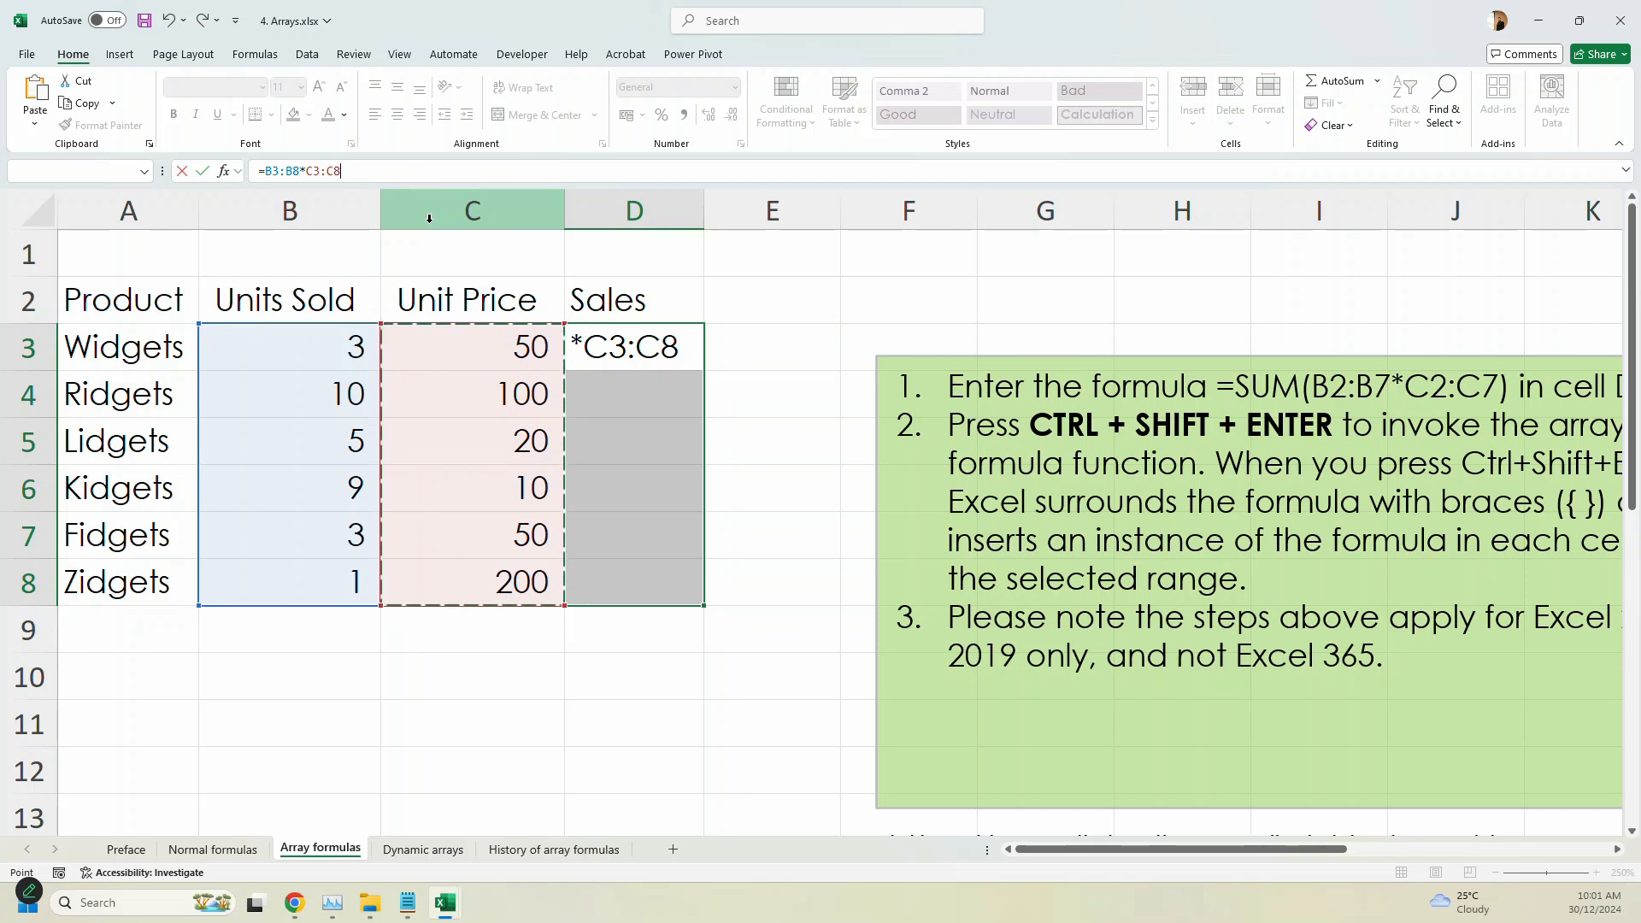
key(ctrl+shift+Return)
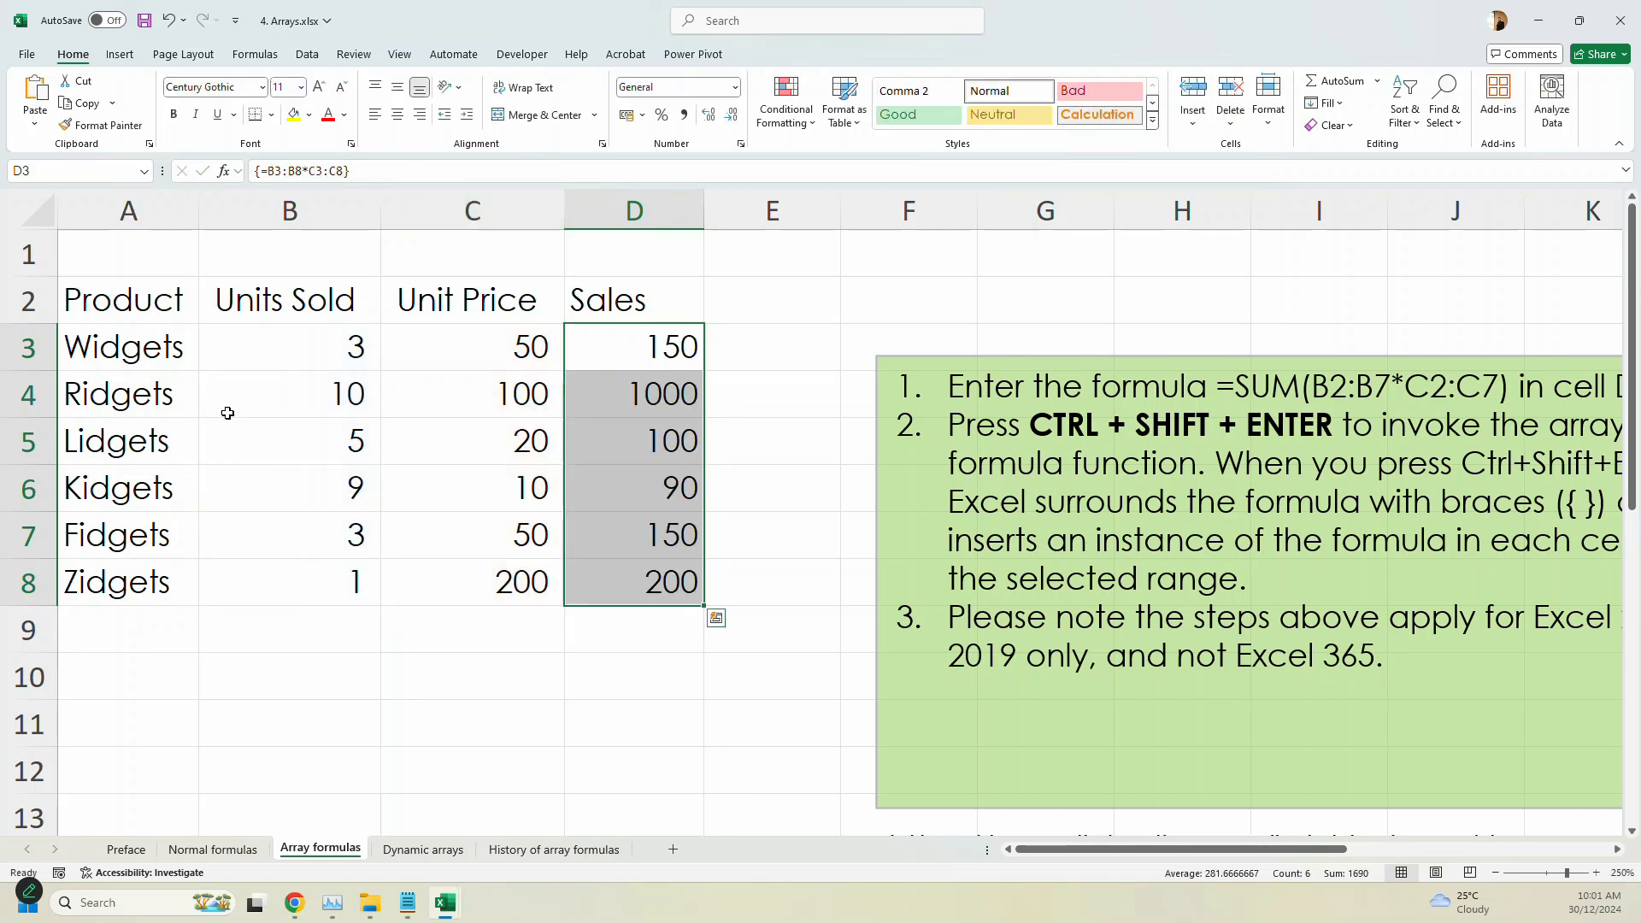
- Inspect the array formula in Sales cells D5 and D3, keeping it entered as an array formula
click(743, 386)
click(691, 368)
click(634, 432)
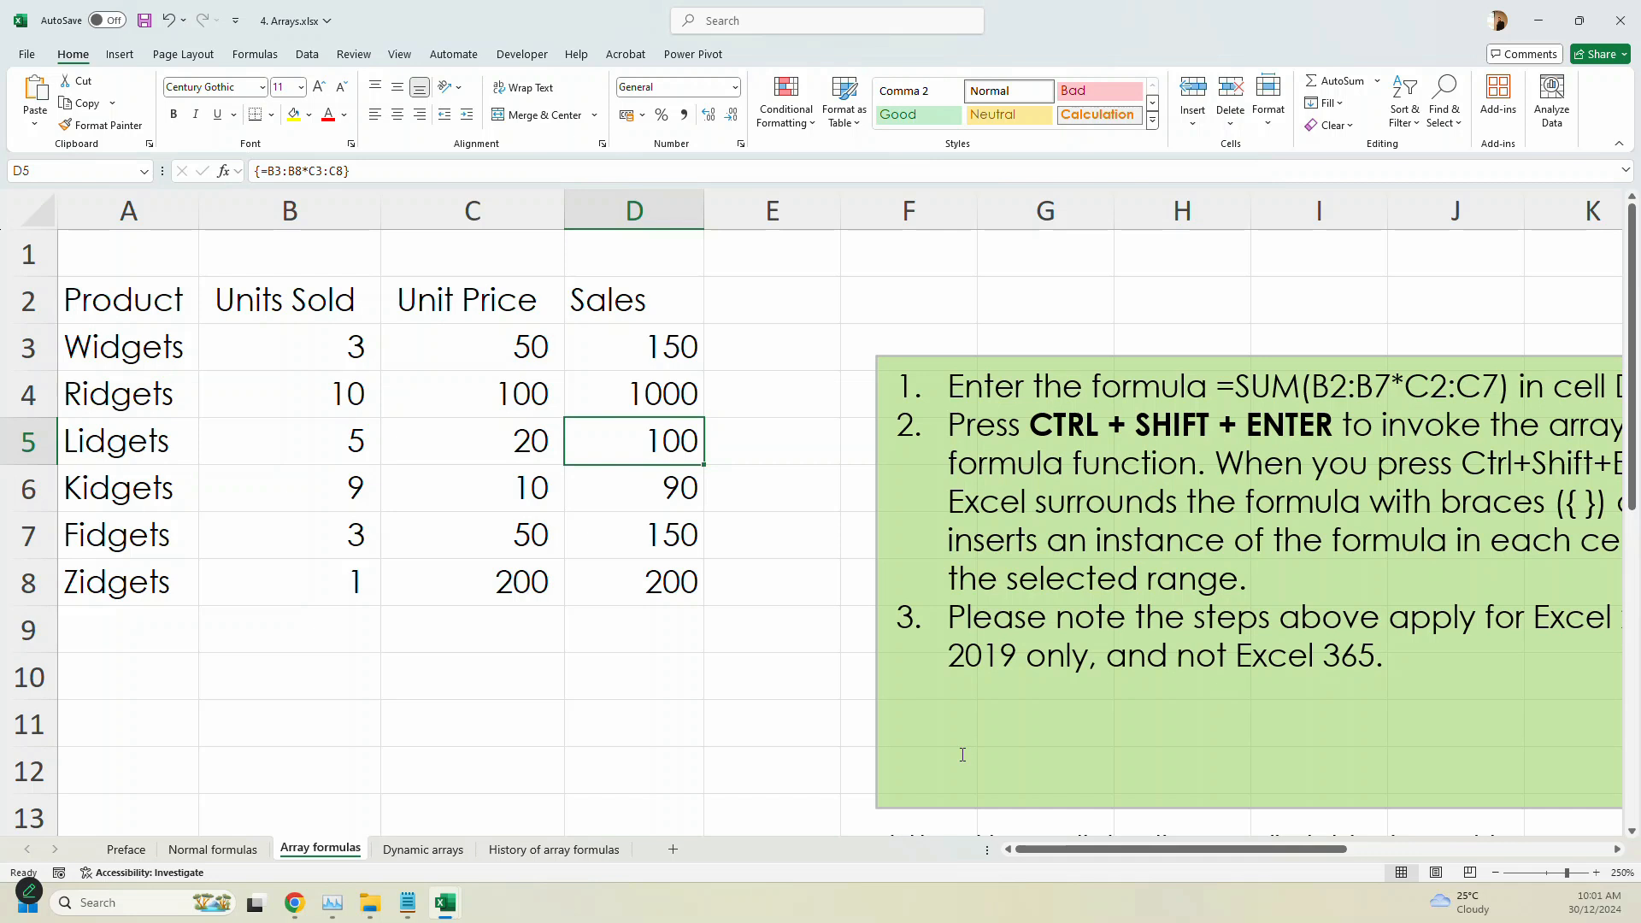
click(350, 174)
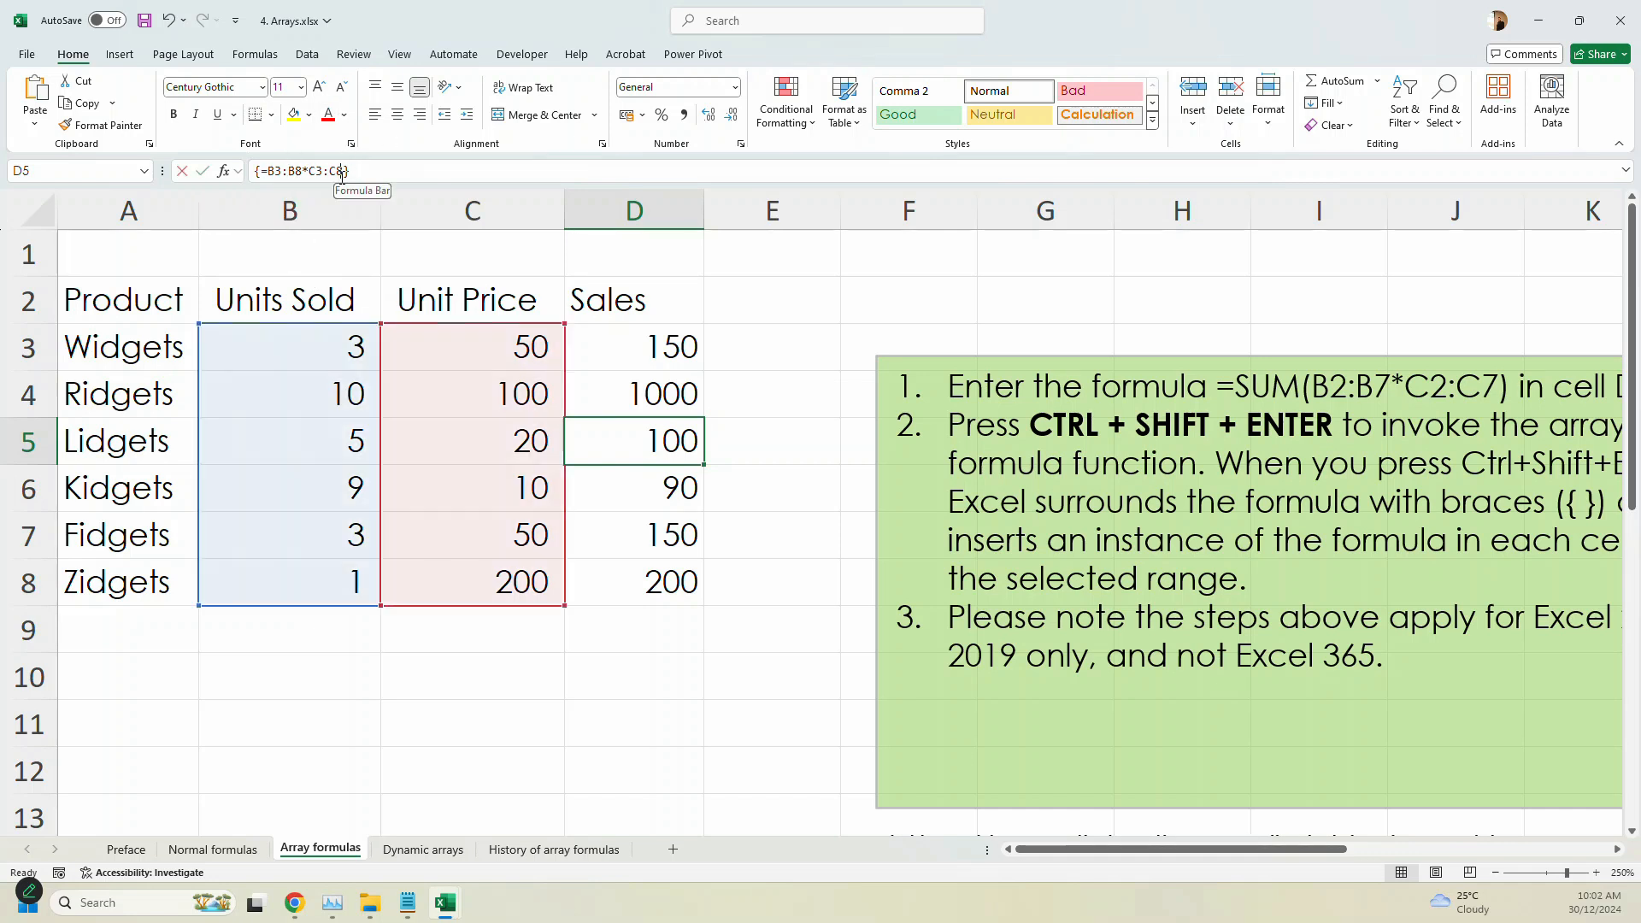
click(642, 347)
key(Escape)
click(642, 346)
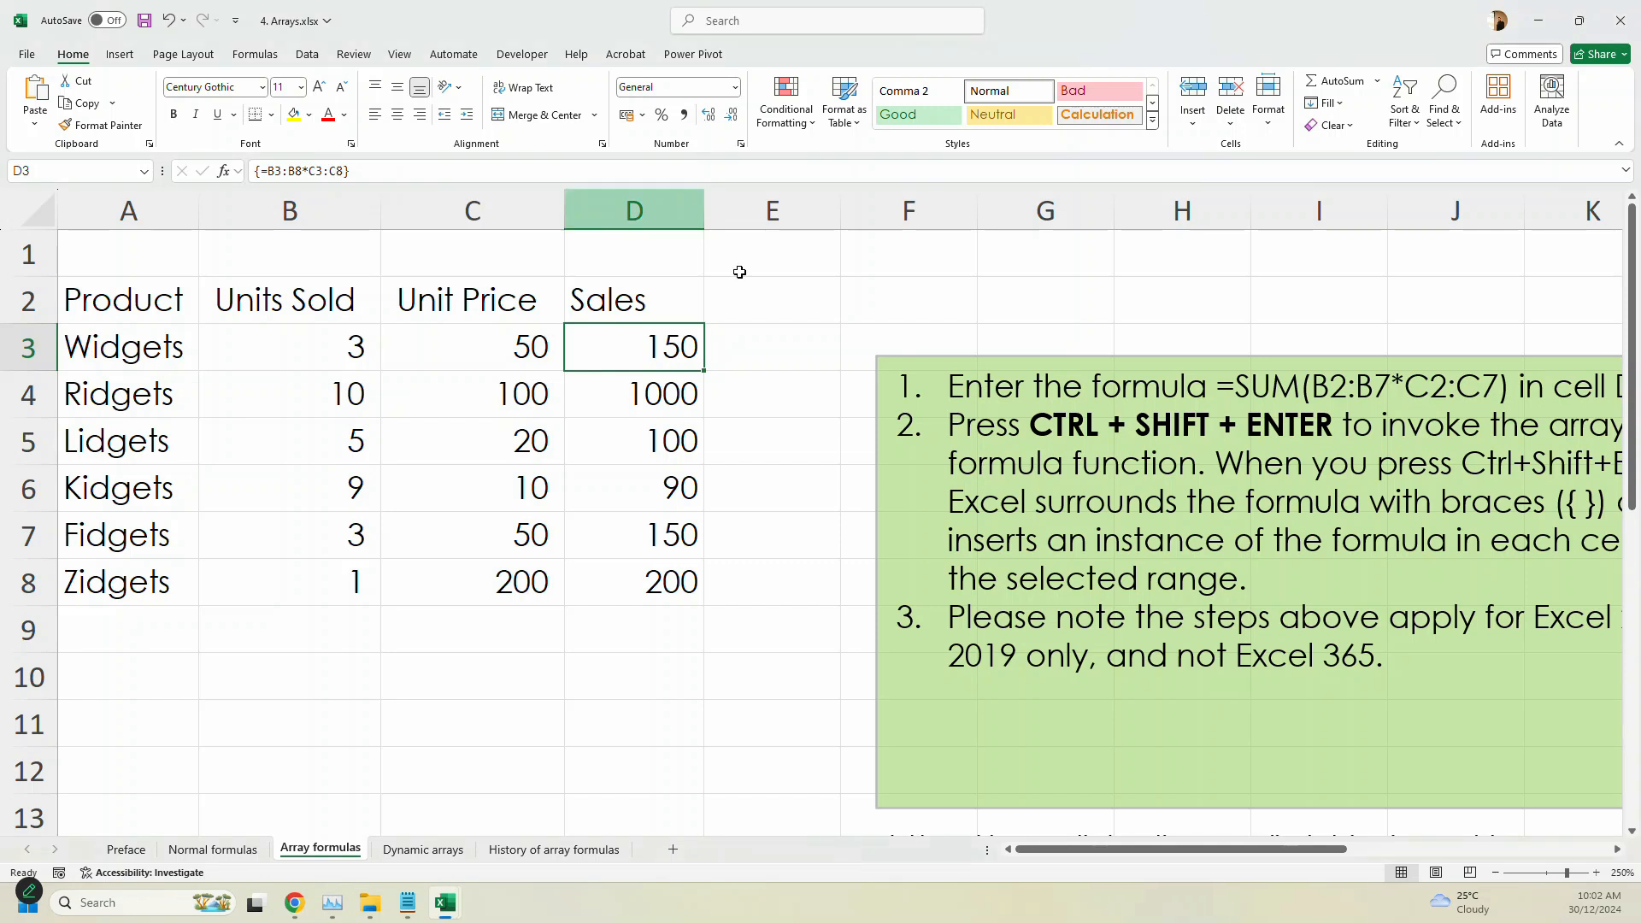
key(F2)
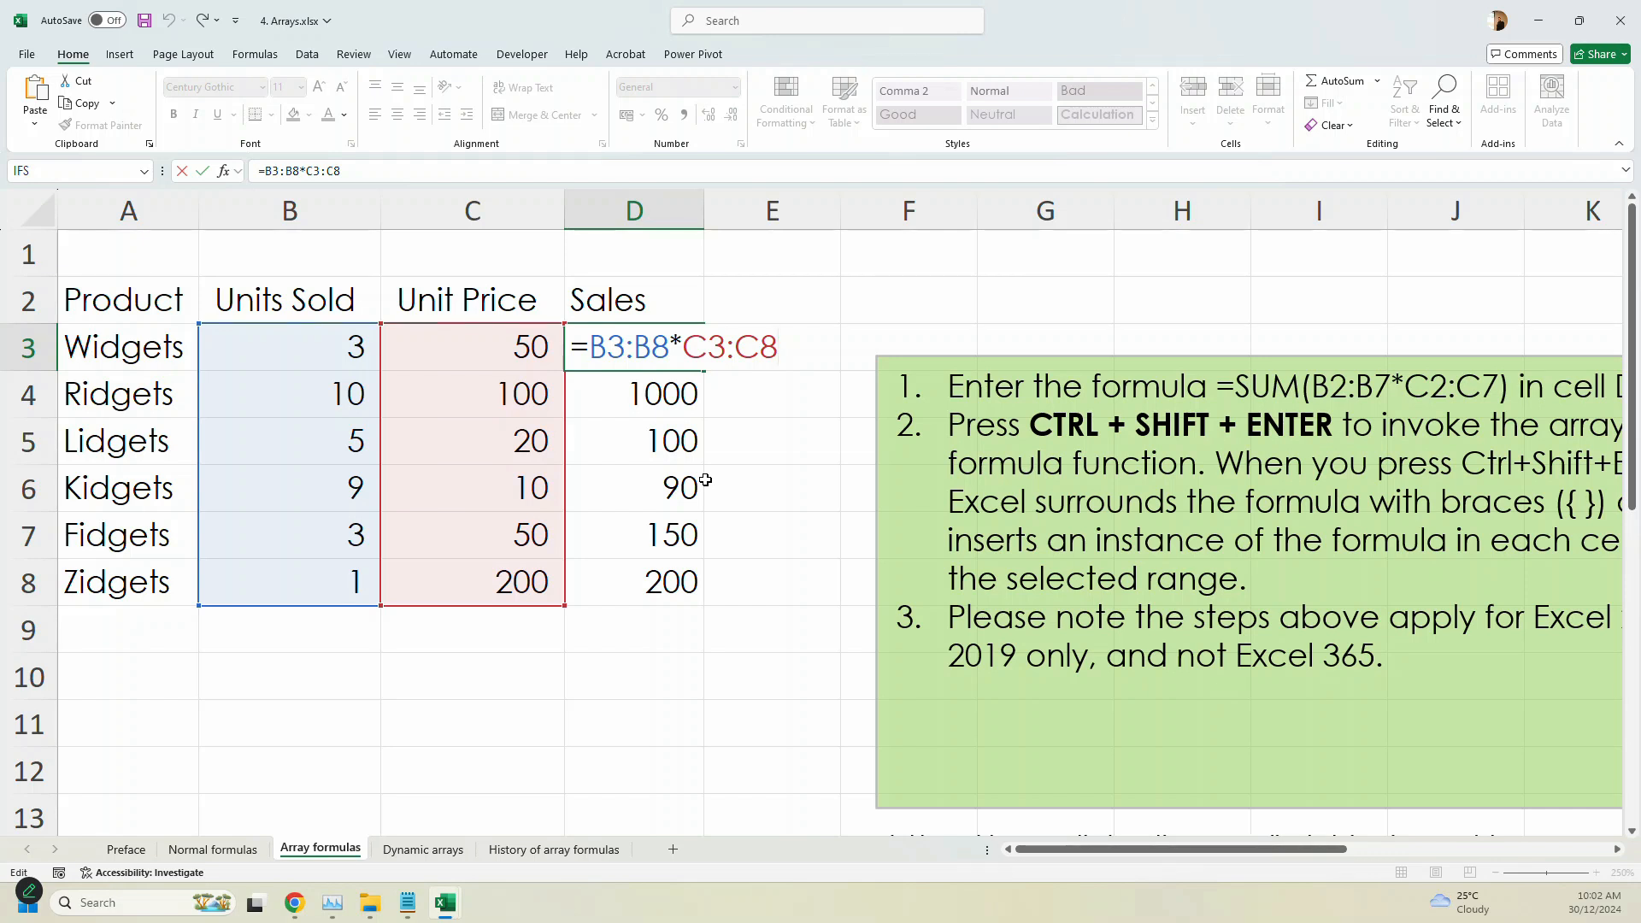
key(ctrl+shift+Return)
- Switch to Notepad and add the line "FORMULATEXT" at the end of notes.txt
click(407, 903)
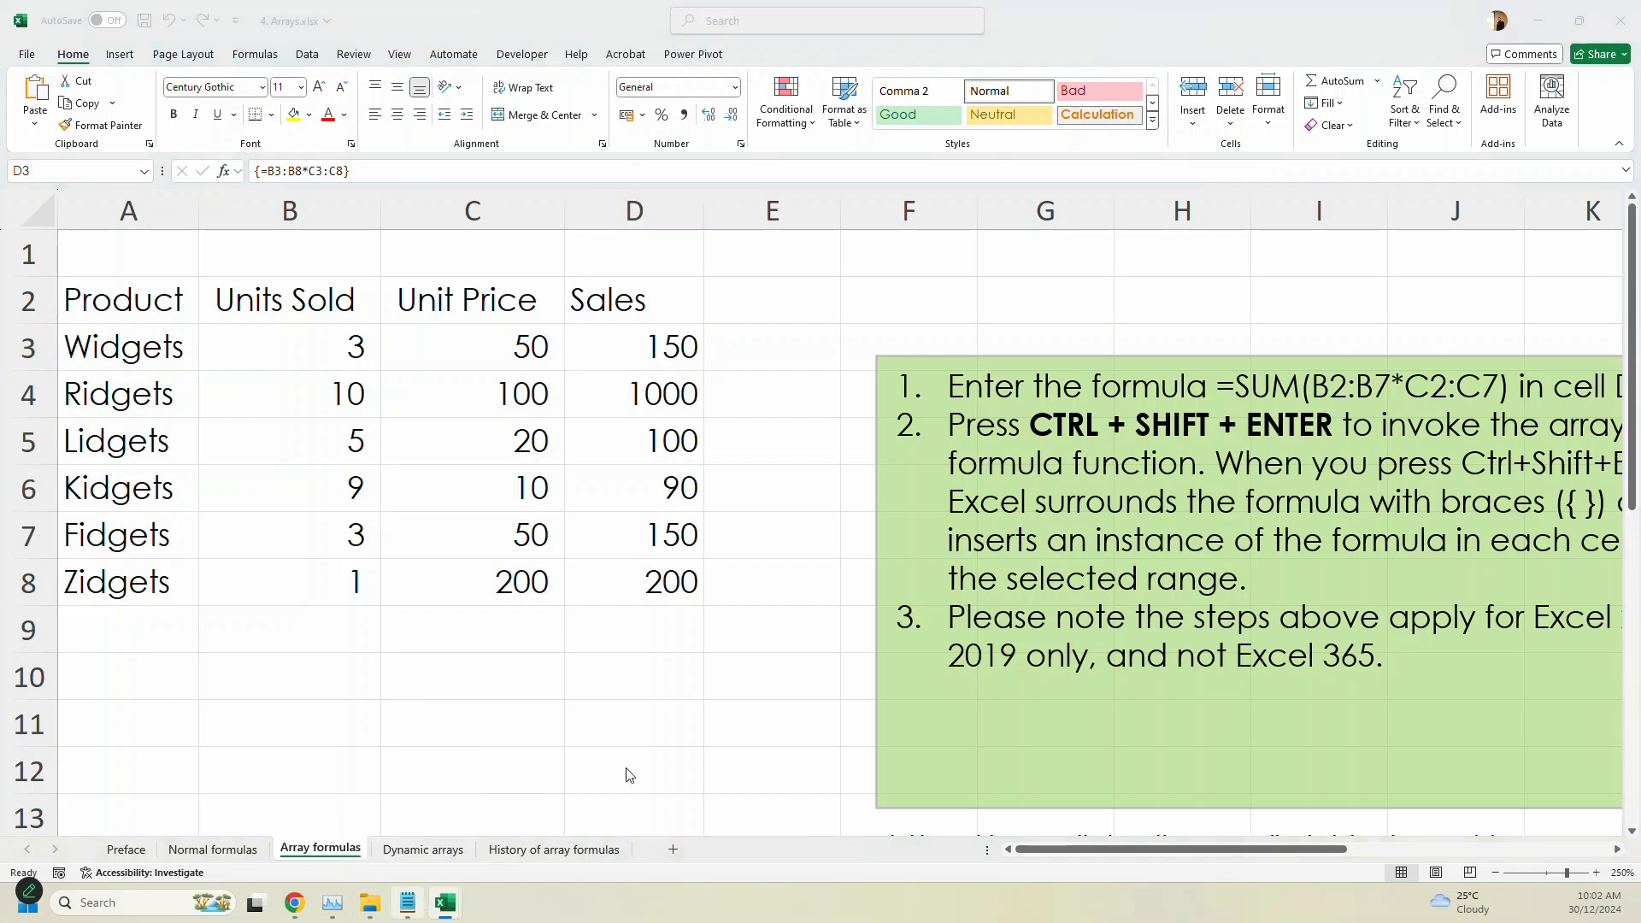
click(797, 520)
text(FORMUL)
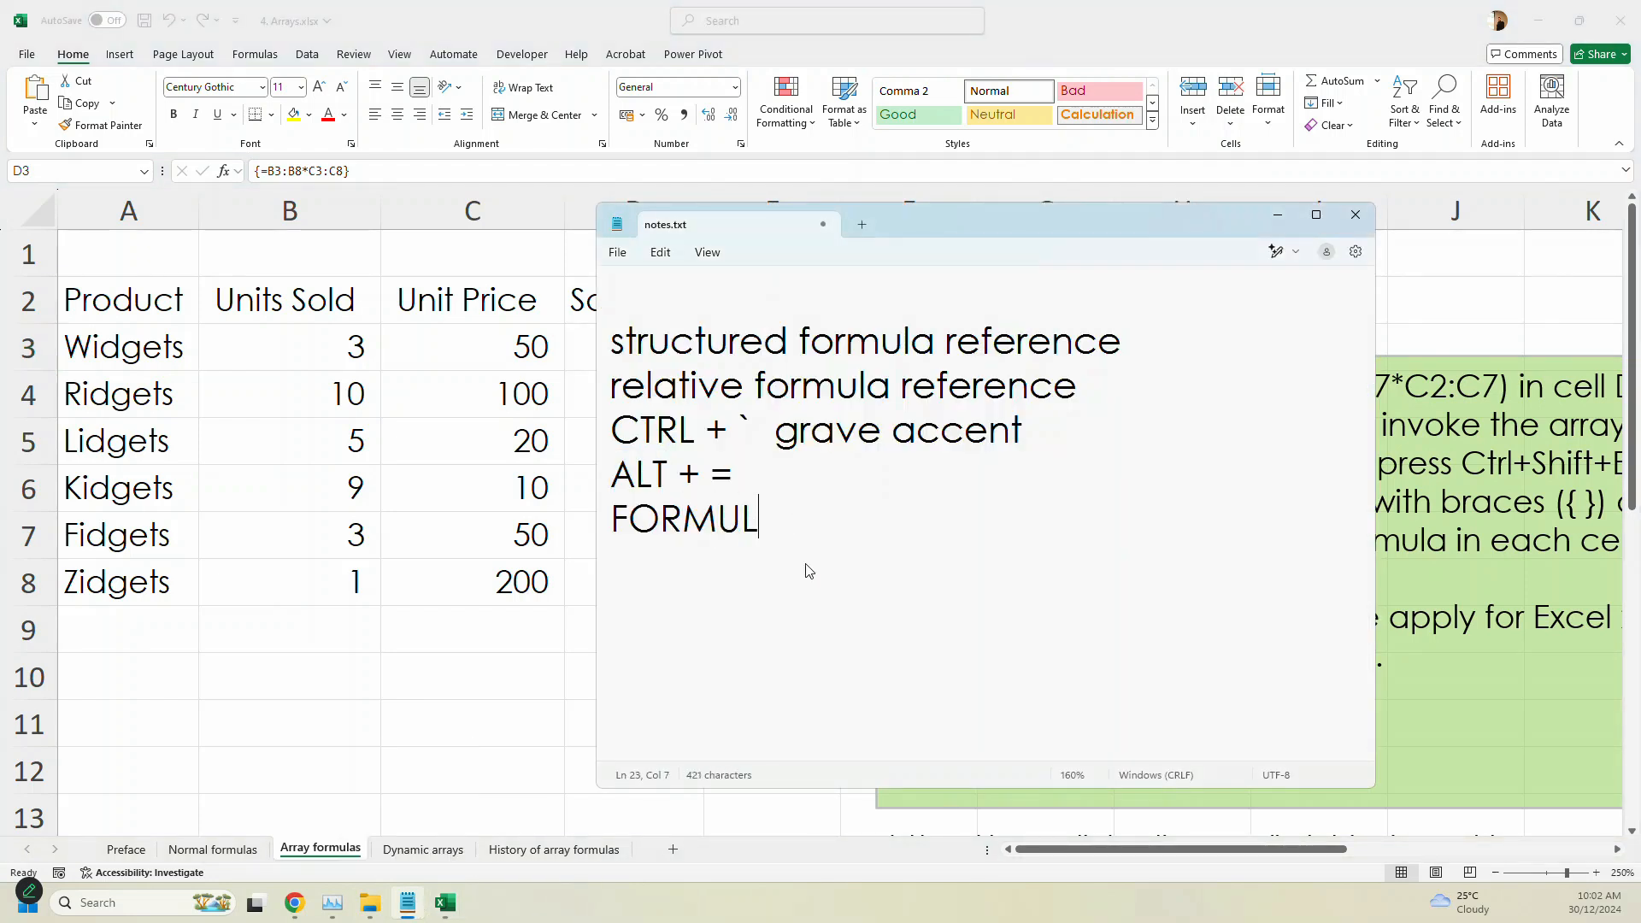
text(ATEXT)
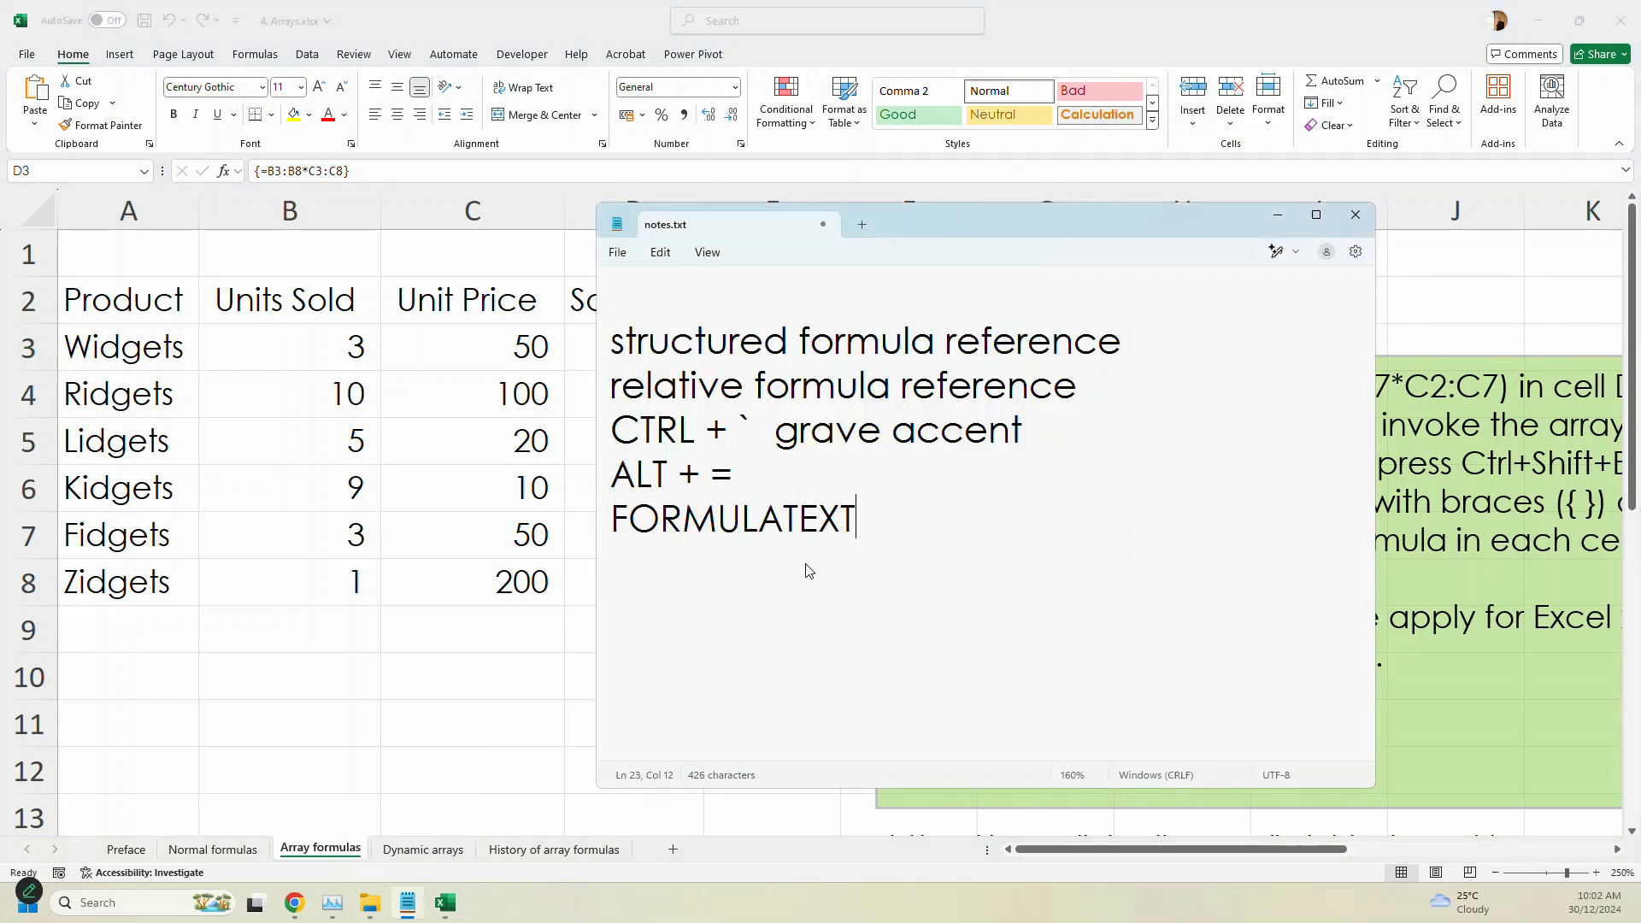
- Switch back to Excel and display D3's formula as text in E3 with =FORMULATEXT(D3)
key(alt+Tab)
click(795, 367)
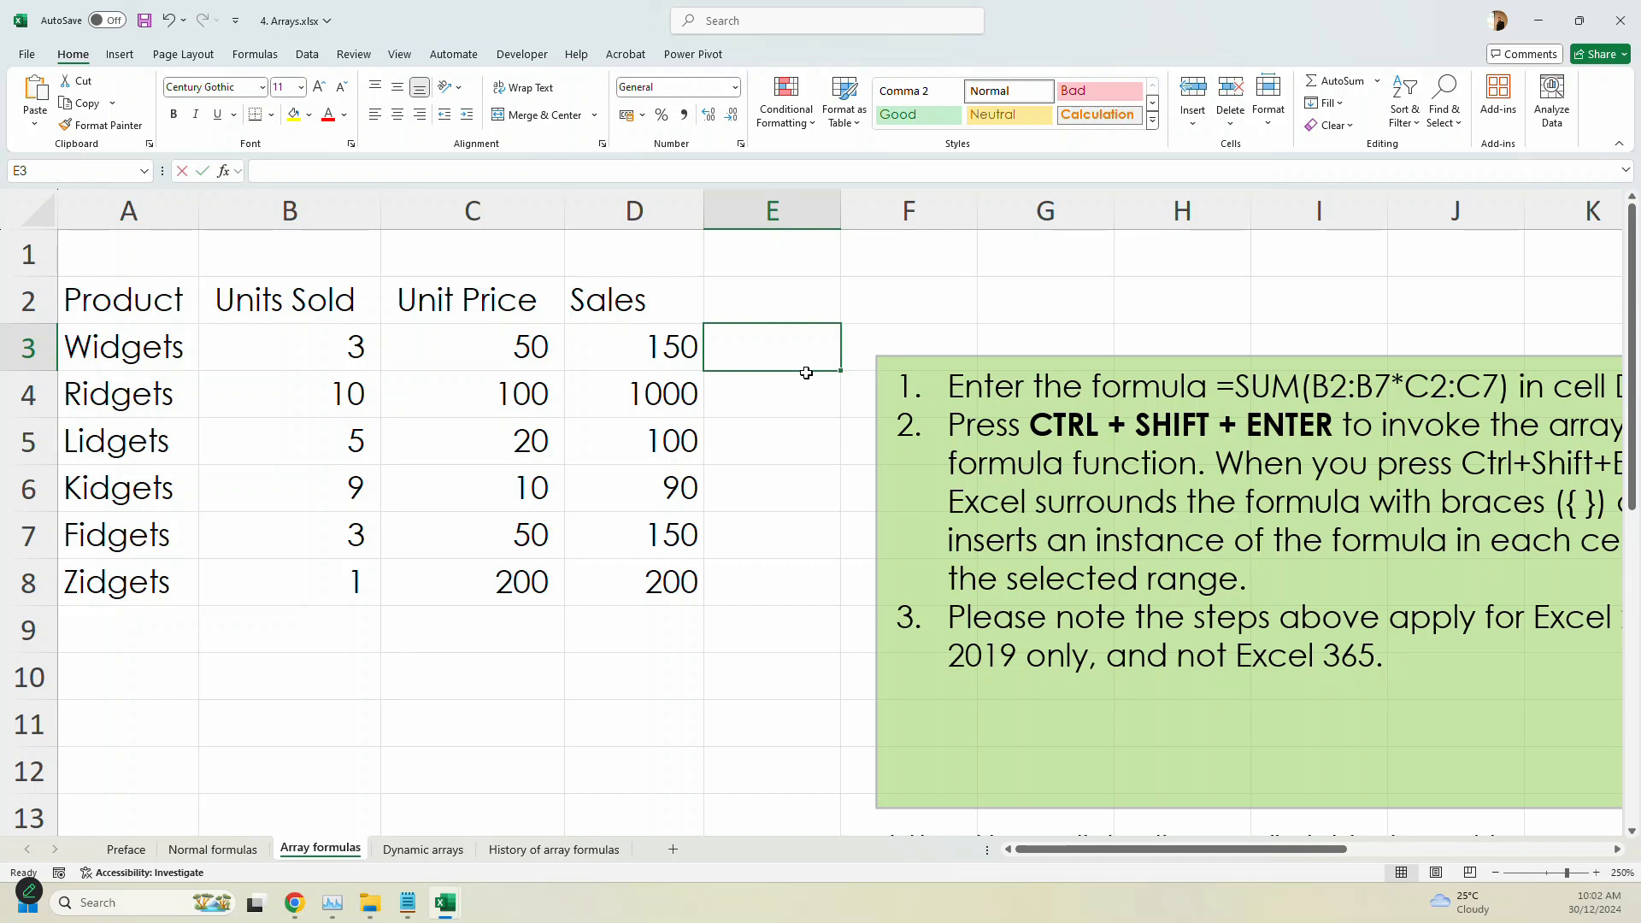
text(=for)
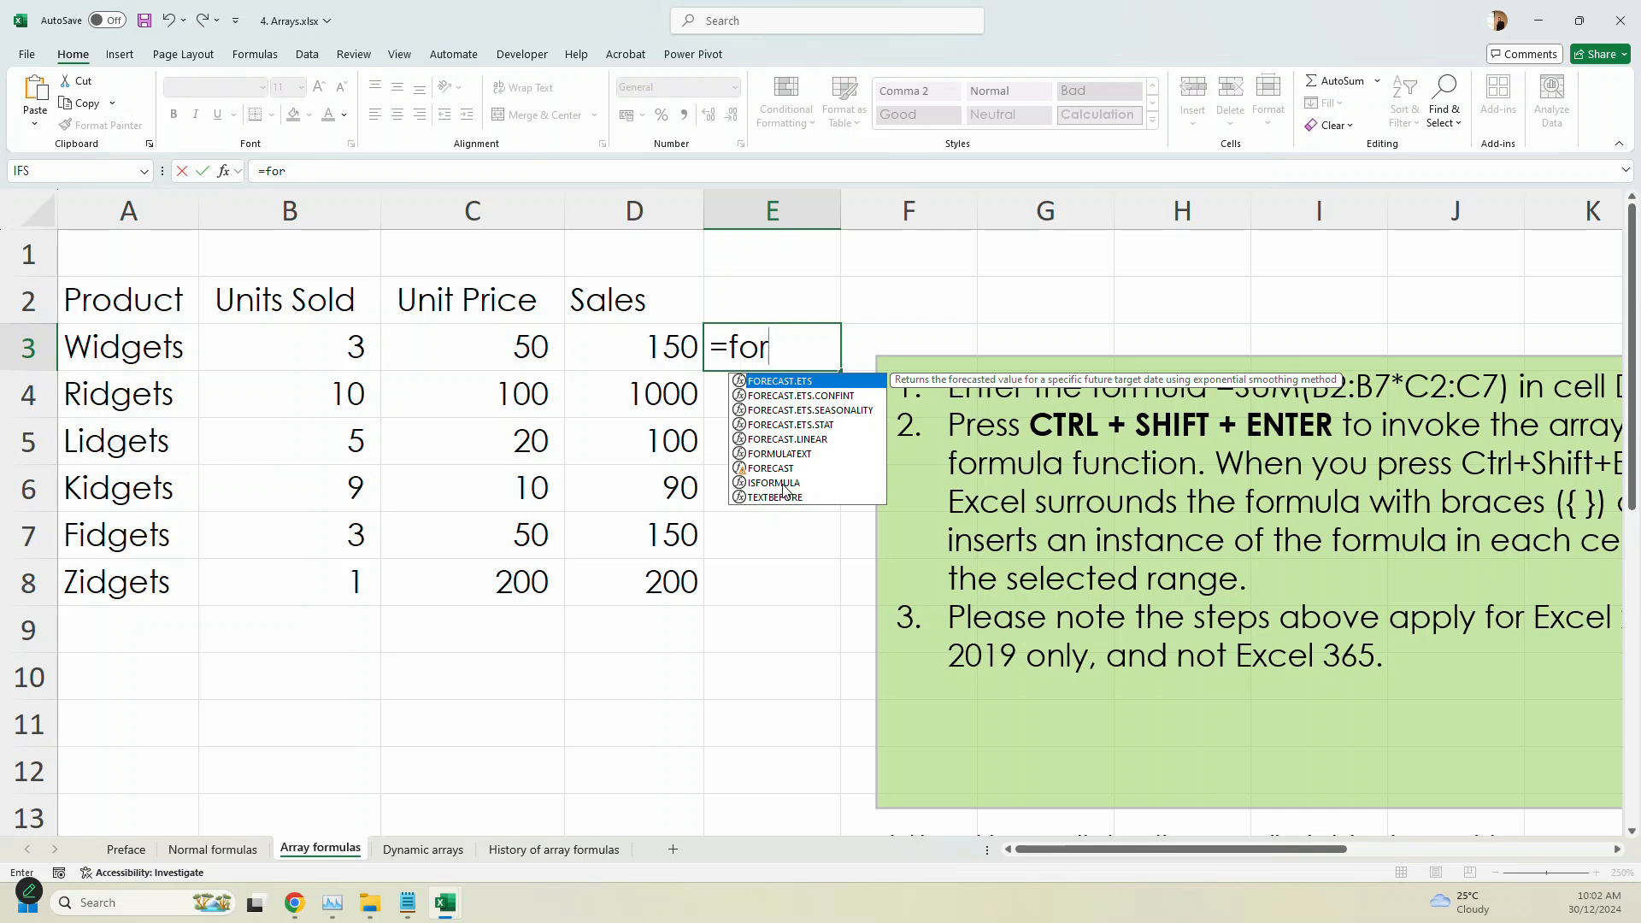
double_click(791, 453)
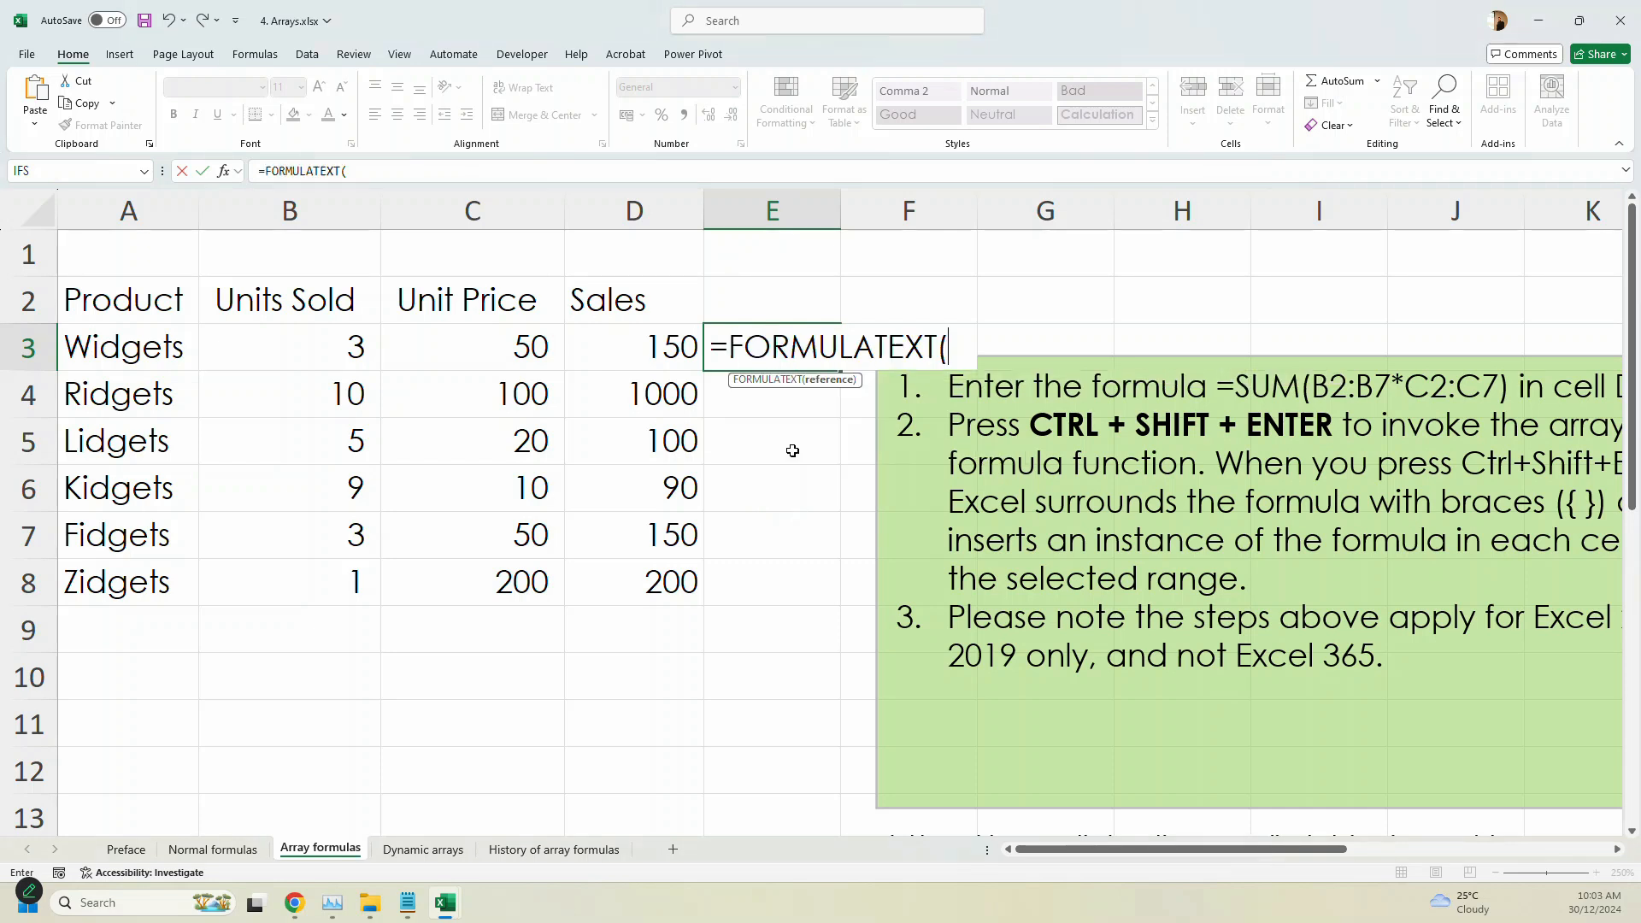
click(632, 344)
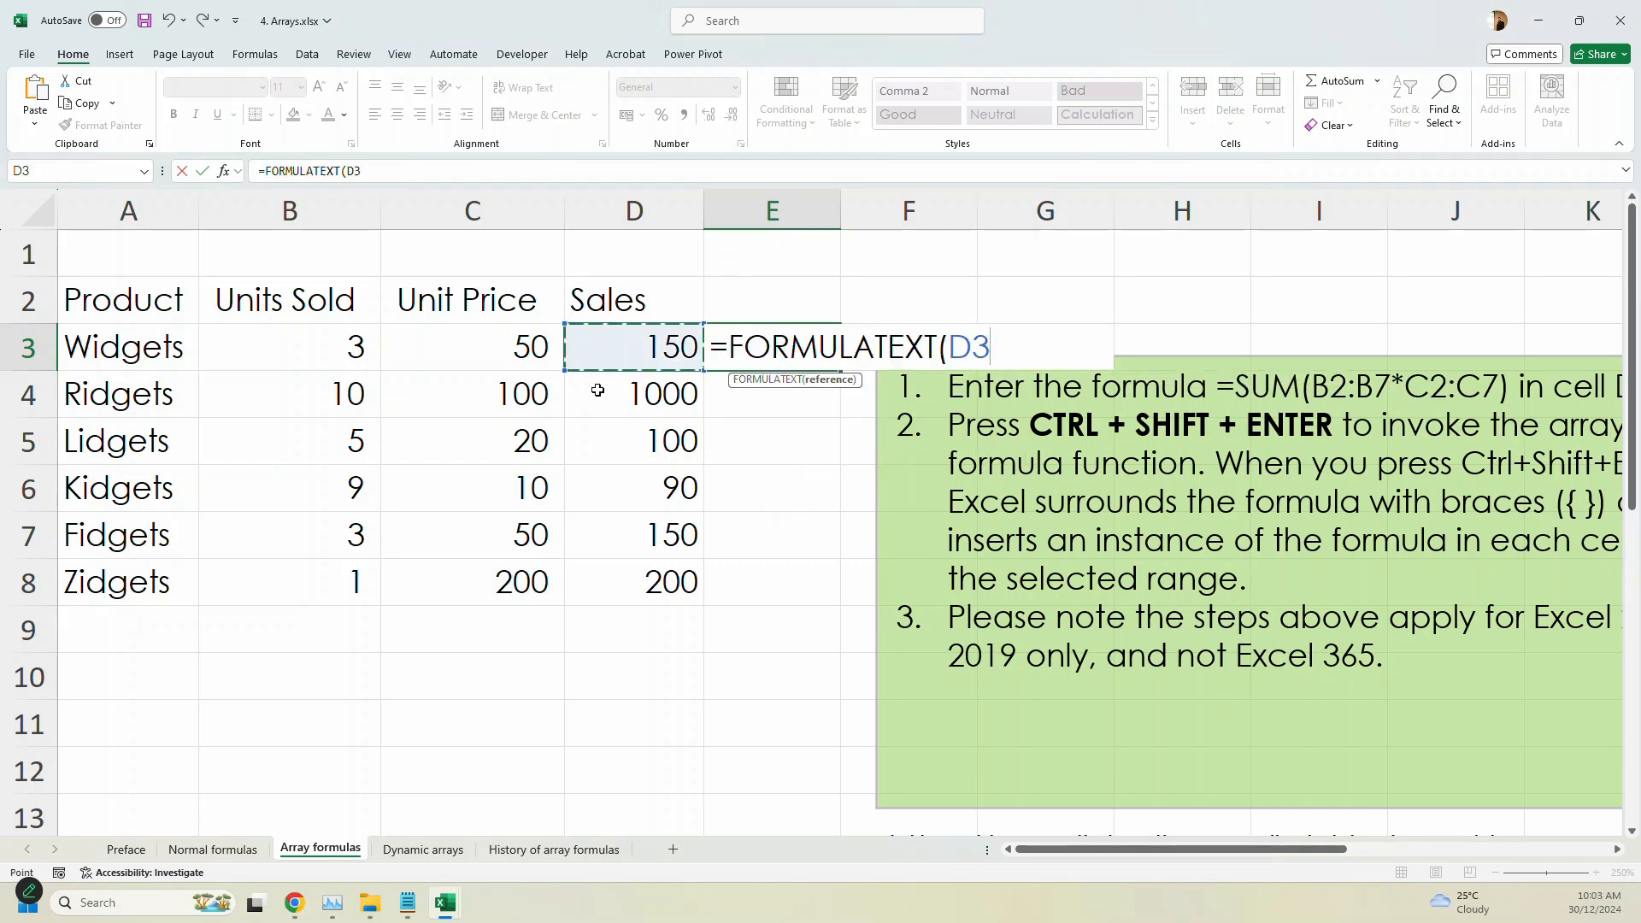
key(Return)
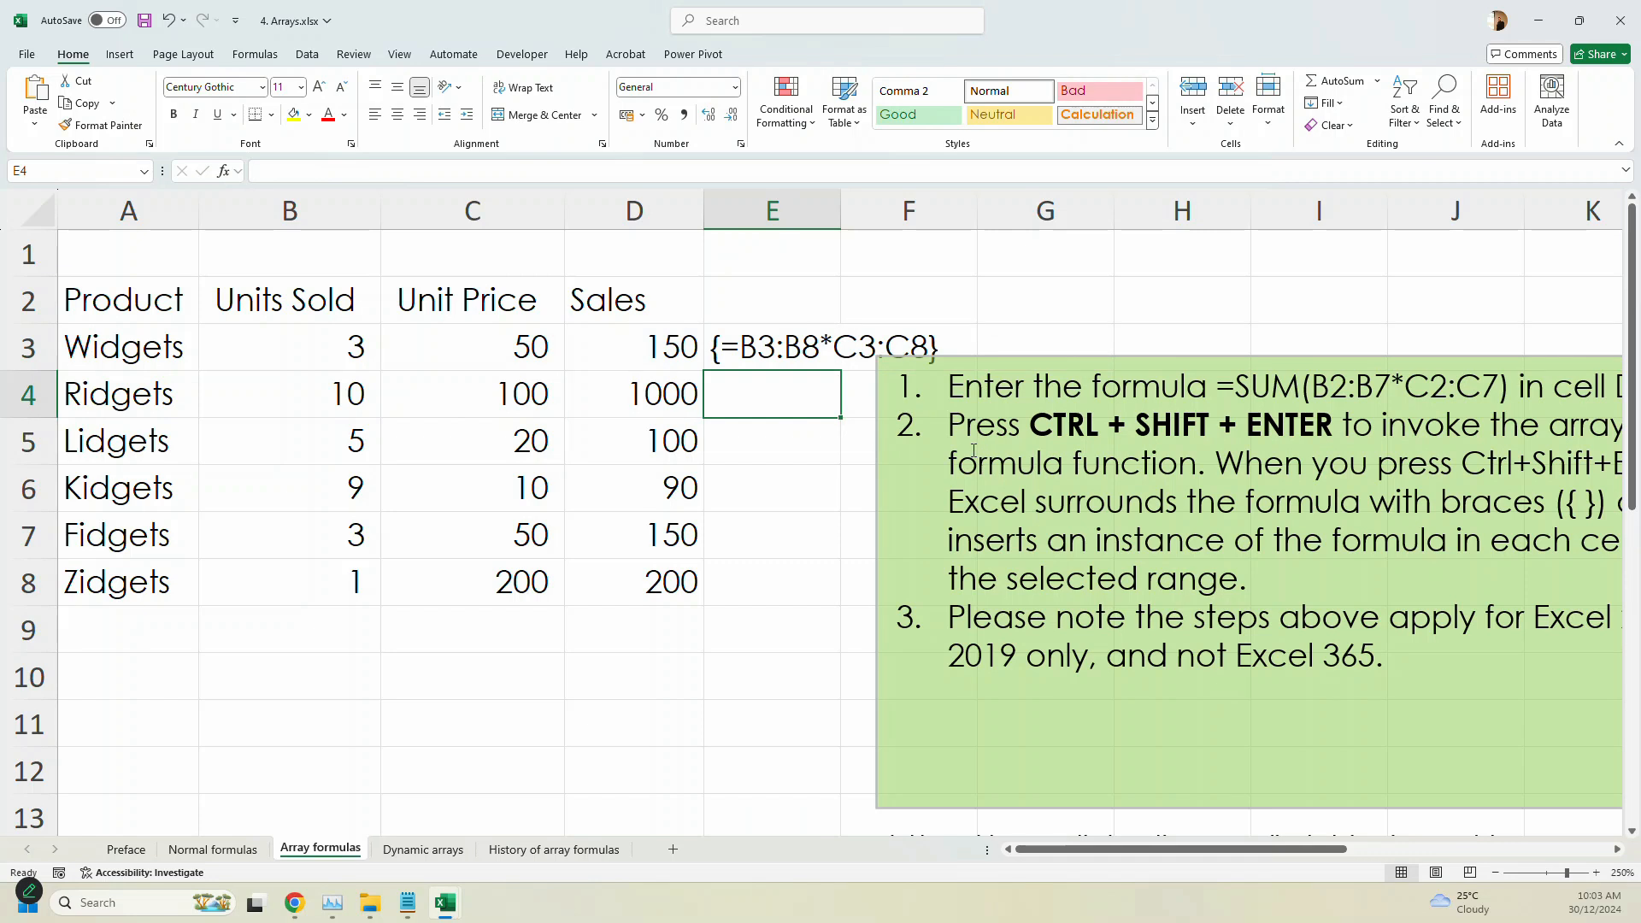
- Shift the green instructions text box rightward so it clears the formula text beside the Sales column
scroll(964, 464, down, 3)
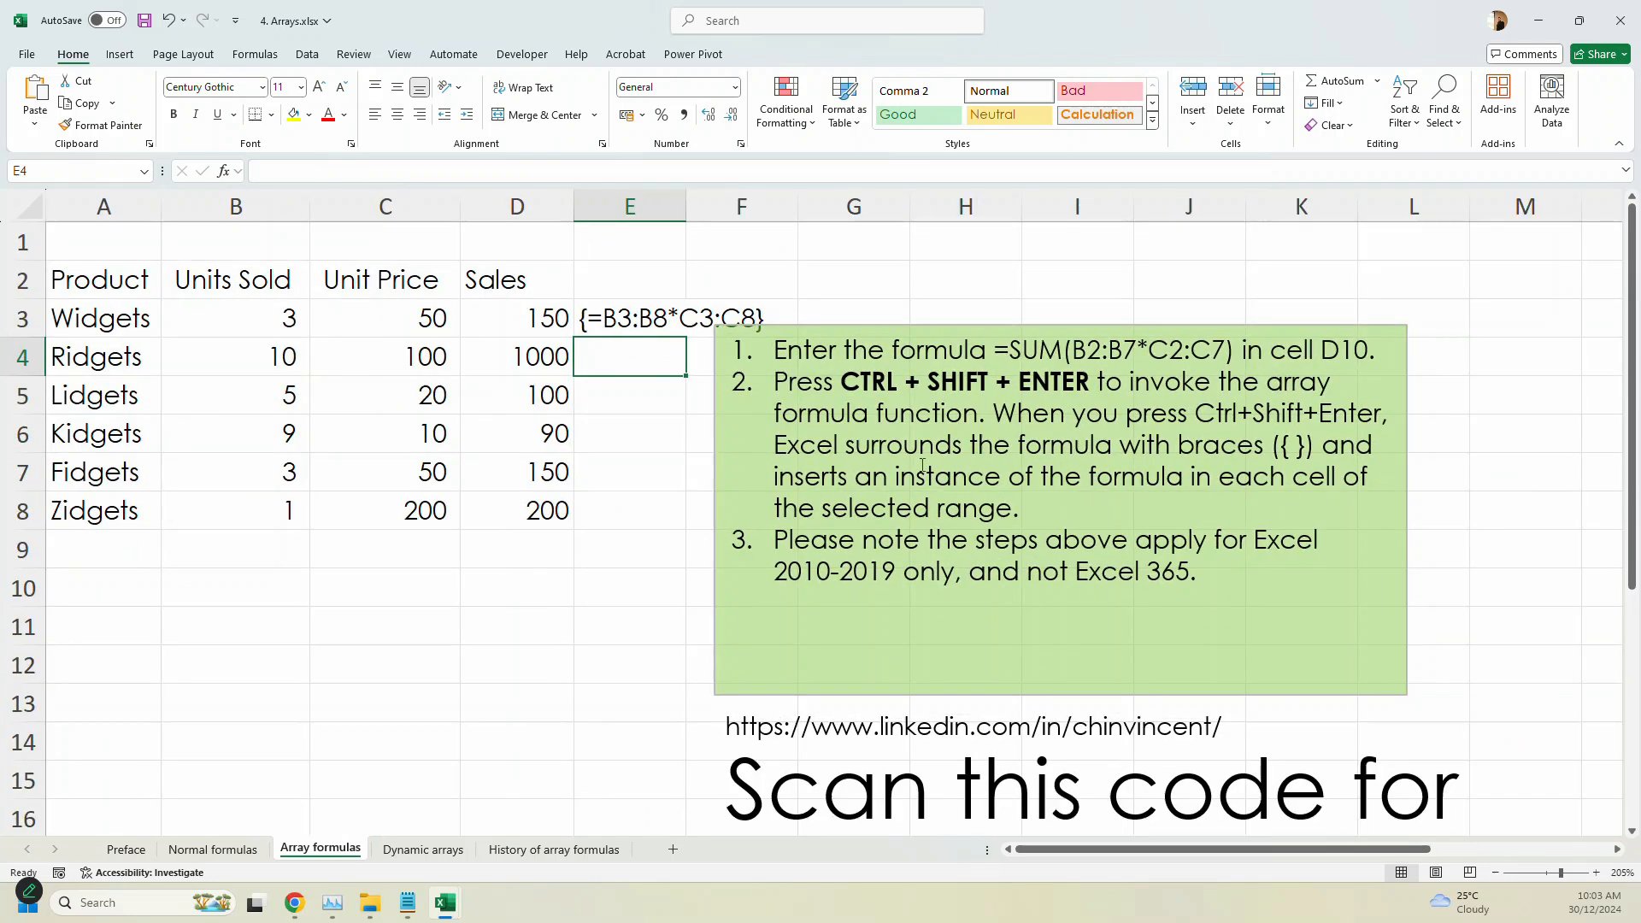
click(854, 325)
drag(845, 324, 914, 325)
- Fill the FORMULATEXT formula from E3 down to E8
click(676, 332)
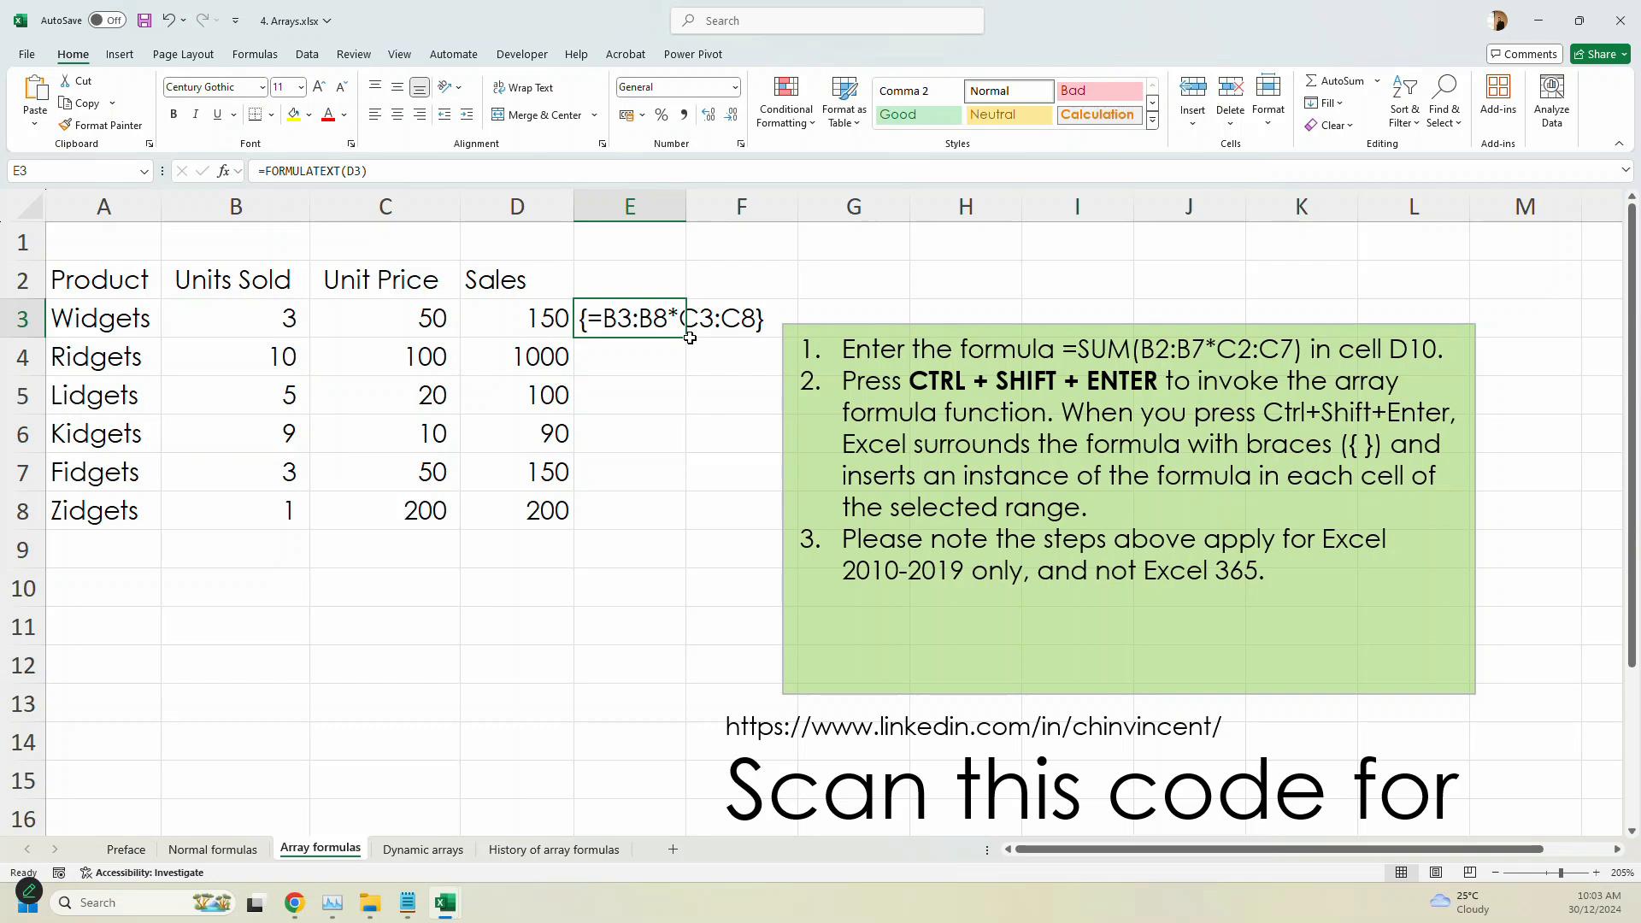
double_click(688, 337)
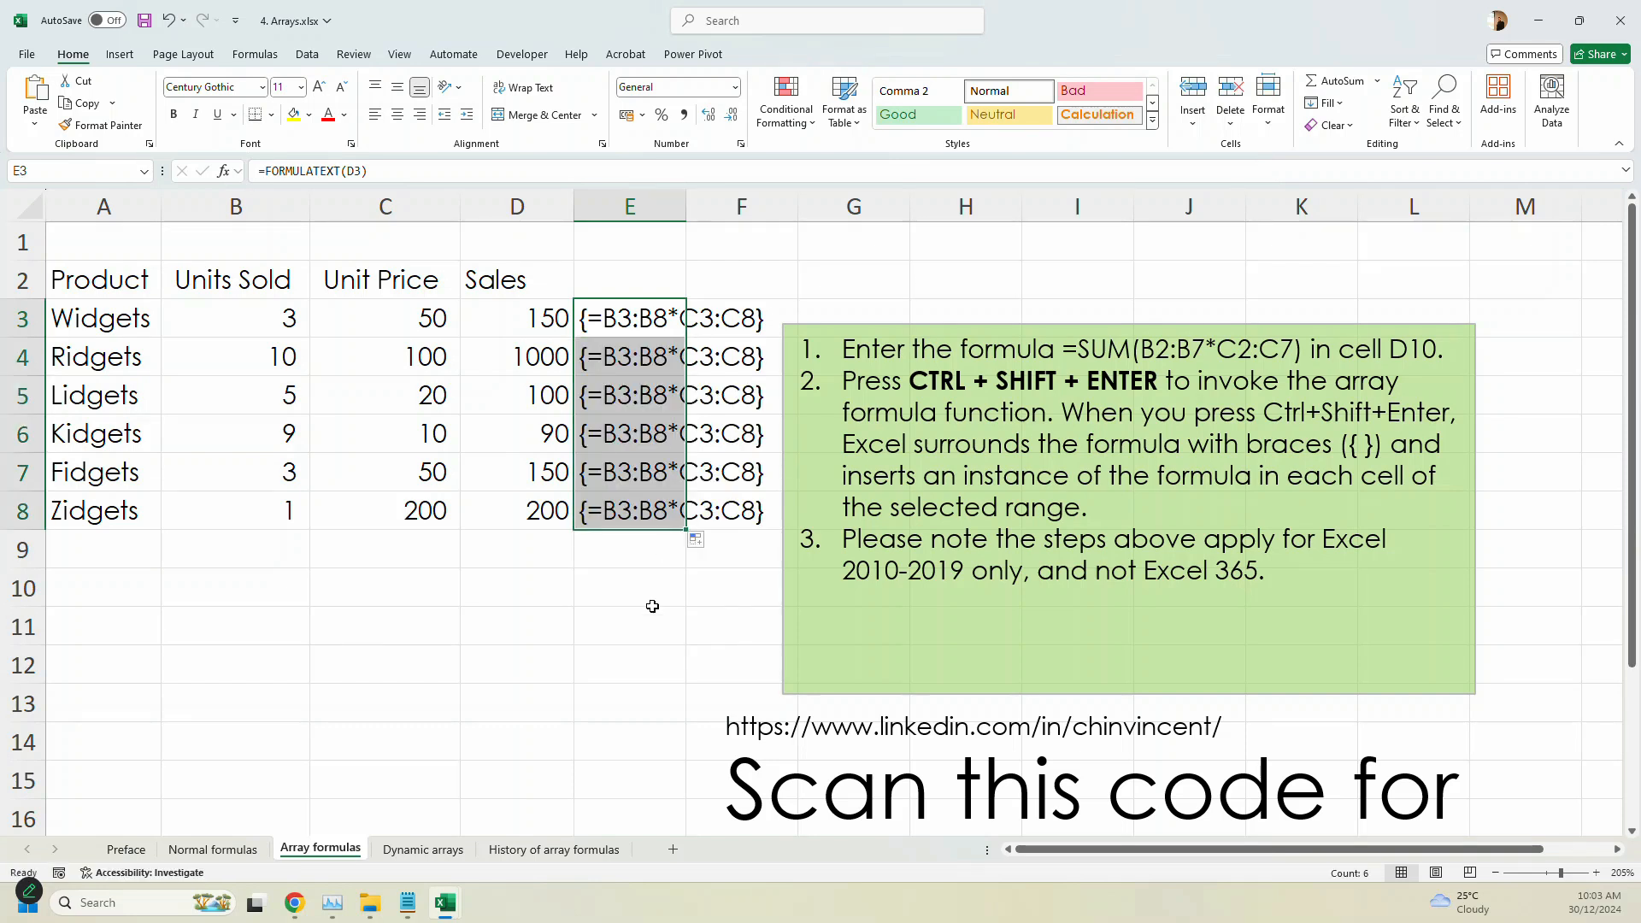
click(655, 608)
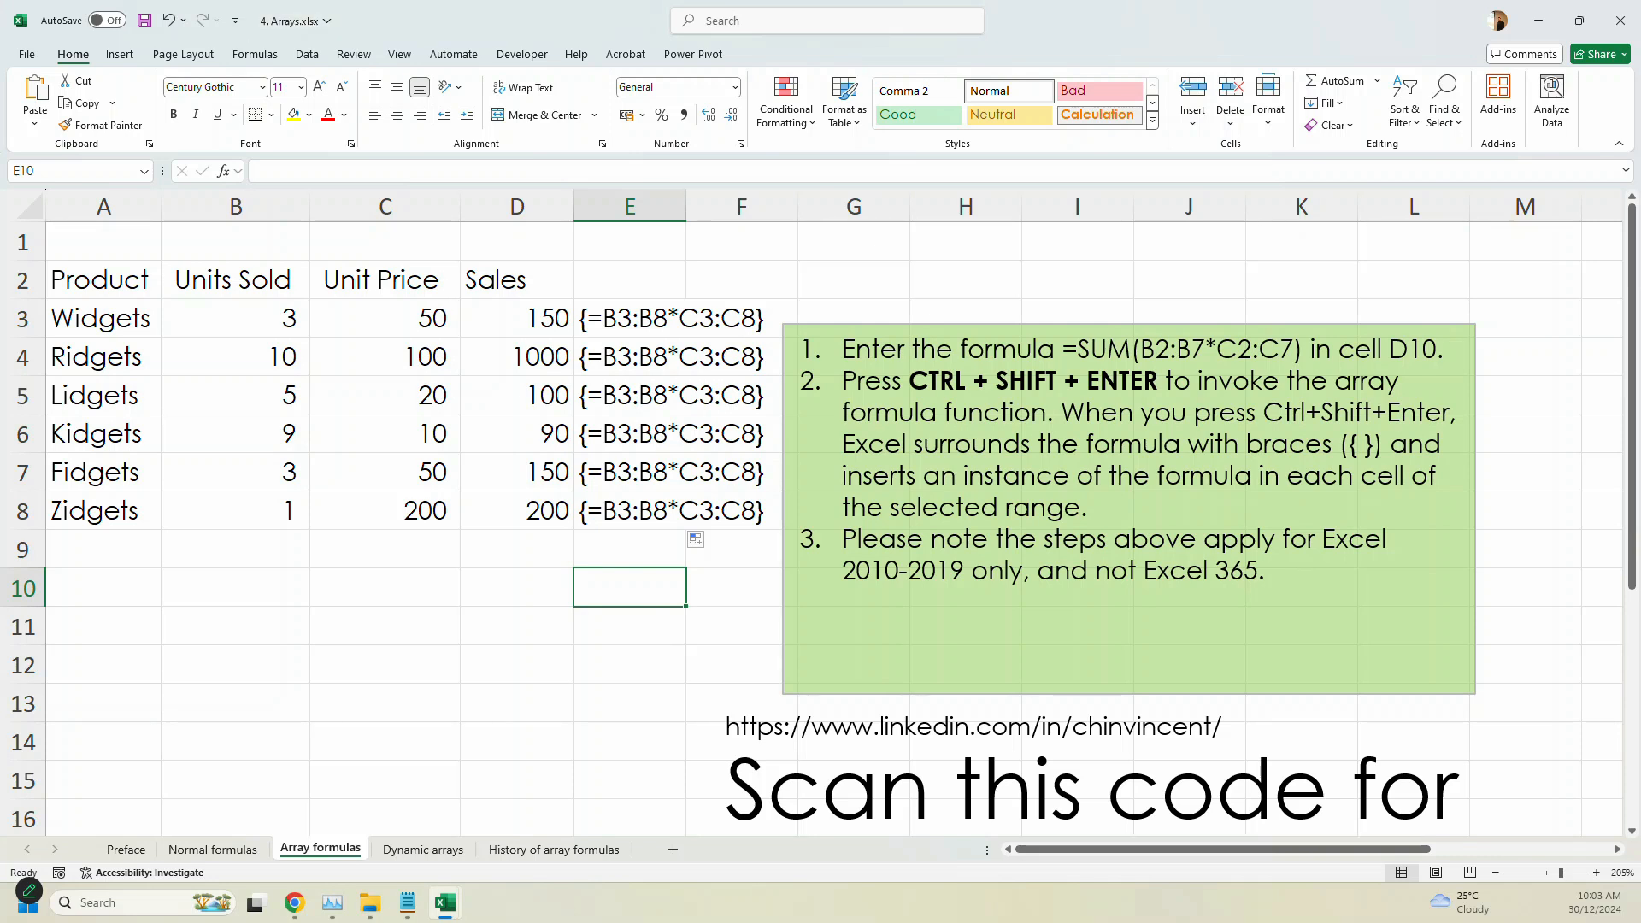
- Total the array sales in D9 with =SUM(D3:D8) using AutoSum
click(541, 553)
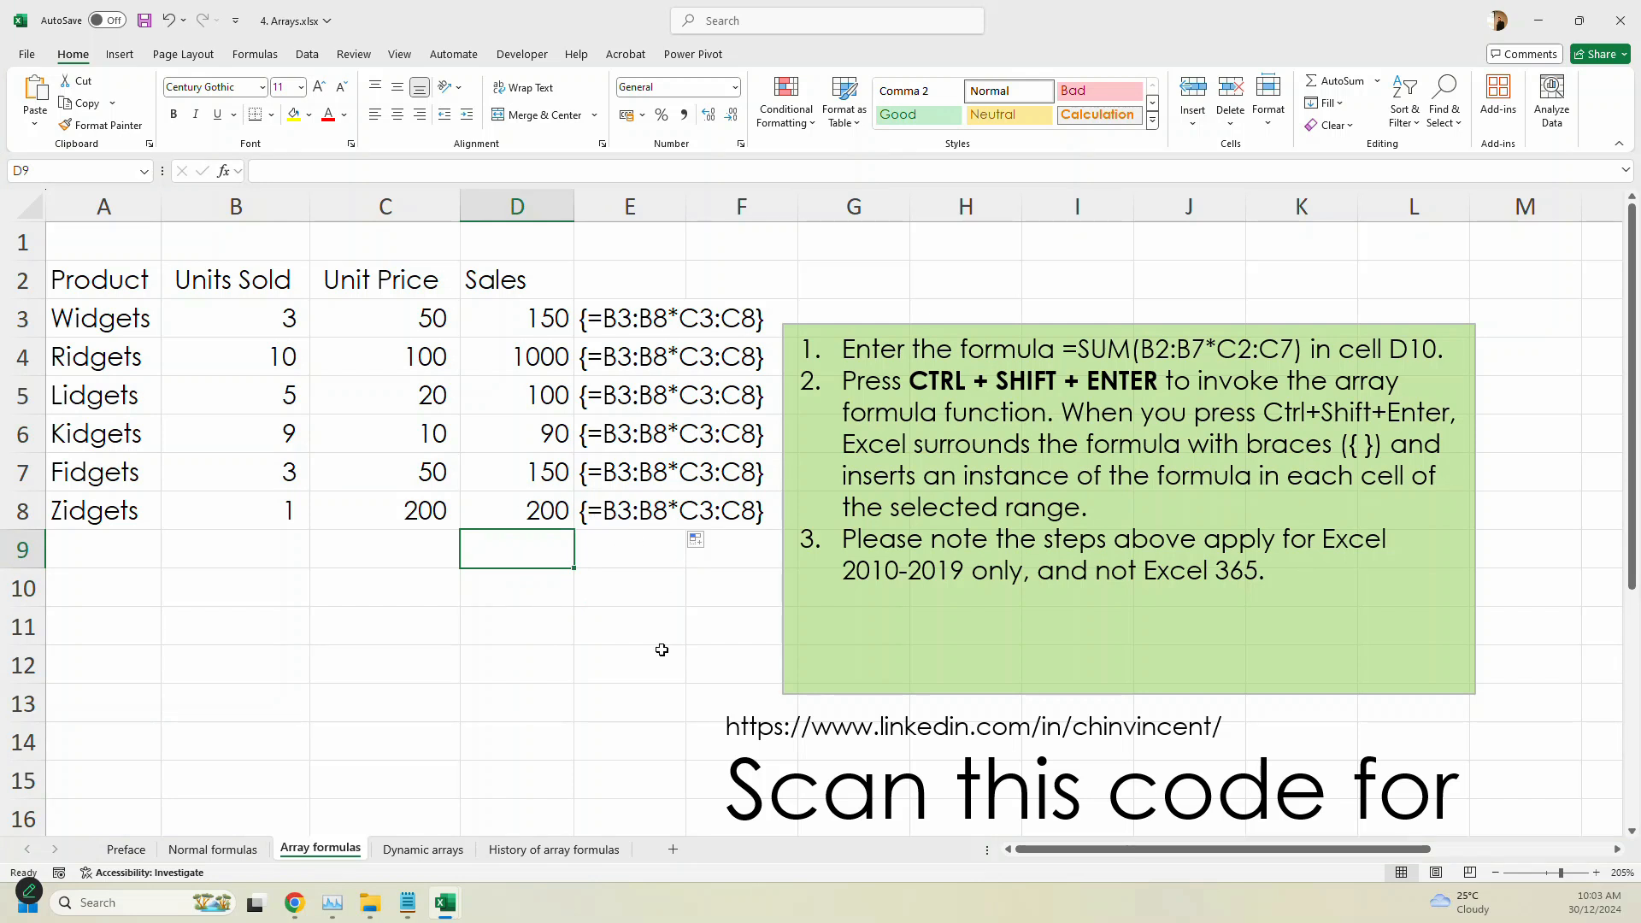
key(alt+equal)
key(Return)
- Extend the FORMULATEXT formula from E8 to E9 and save the workbook
click(680, 523)
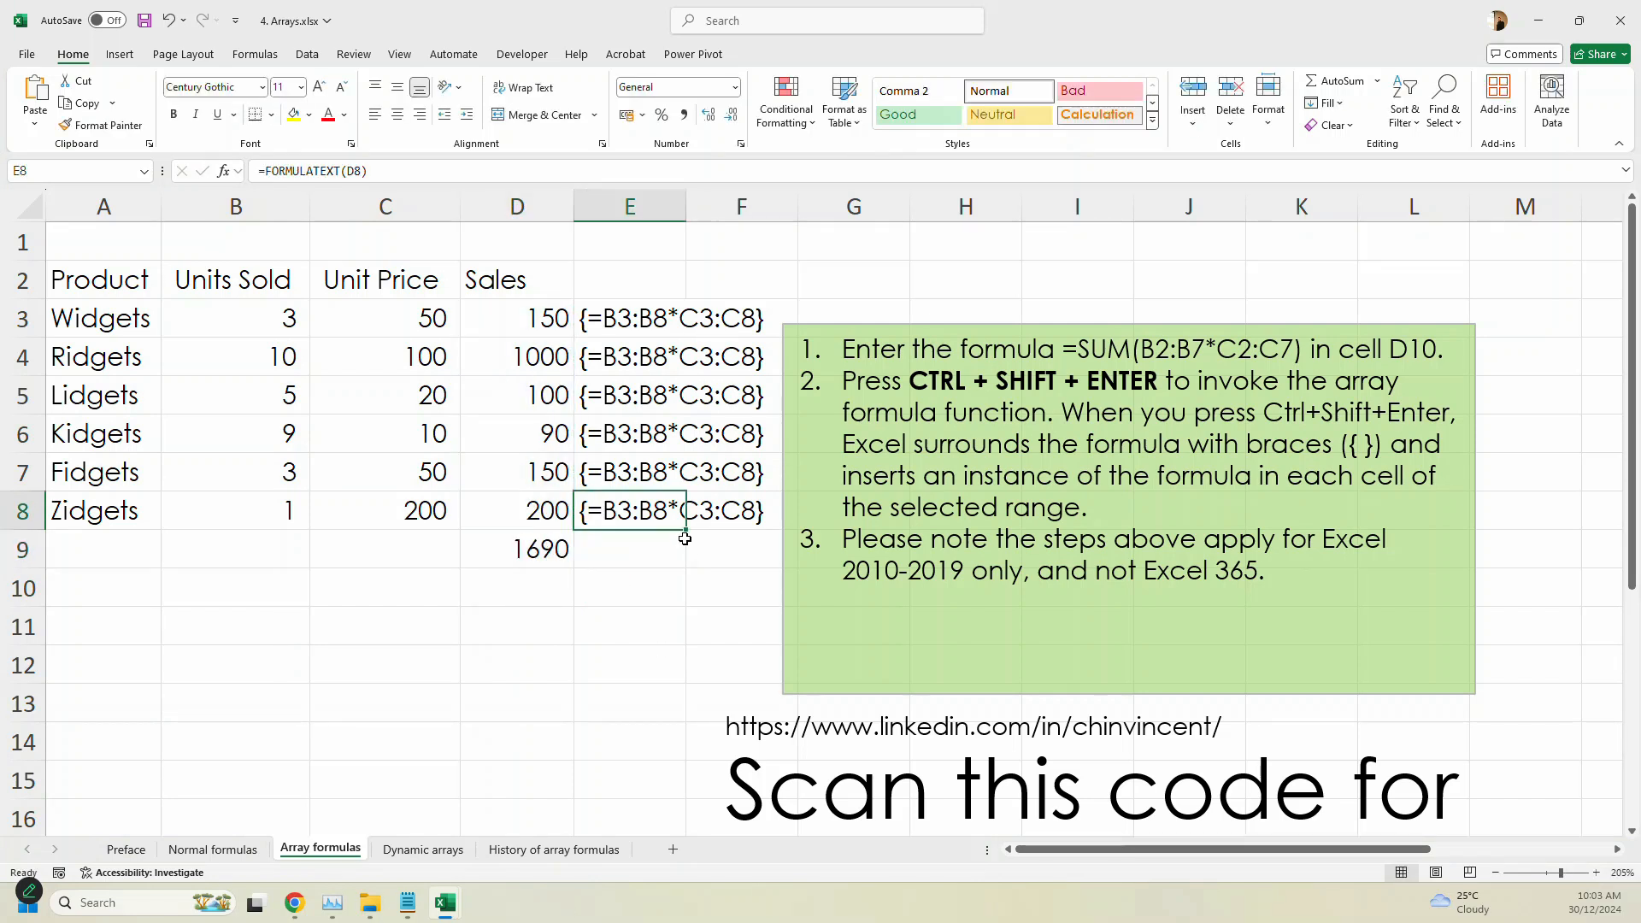
drag(685, 539, 685, 566)
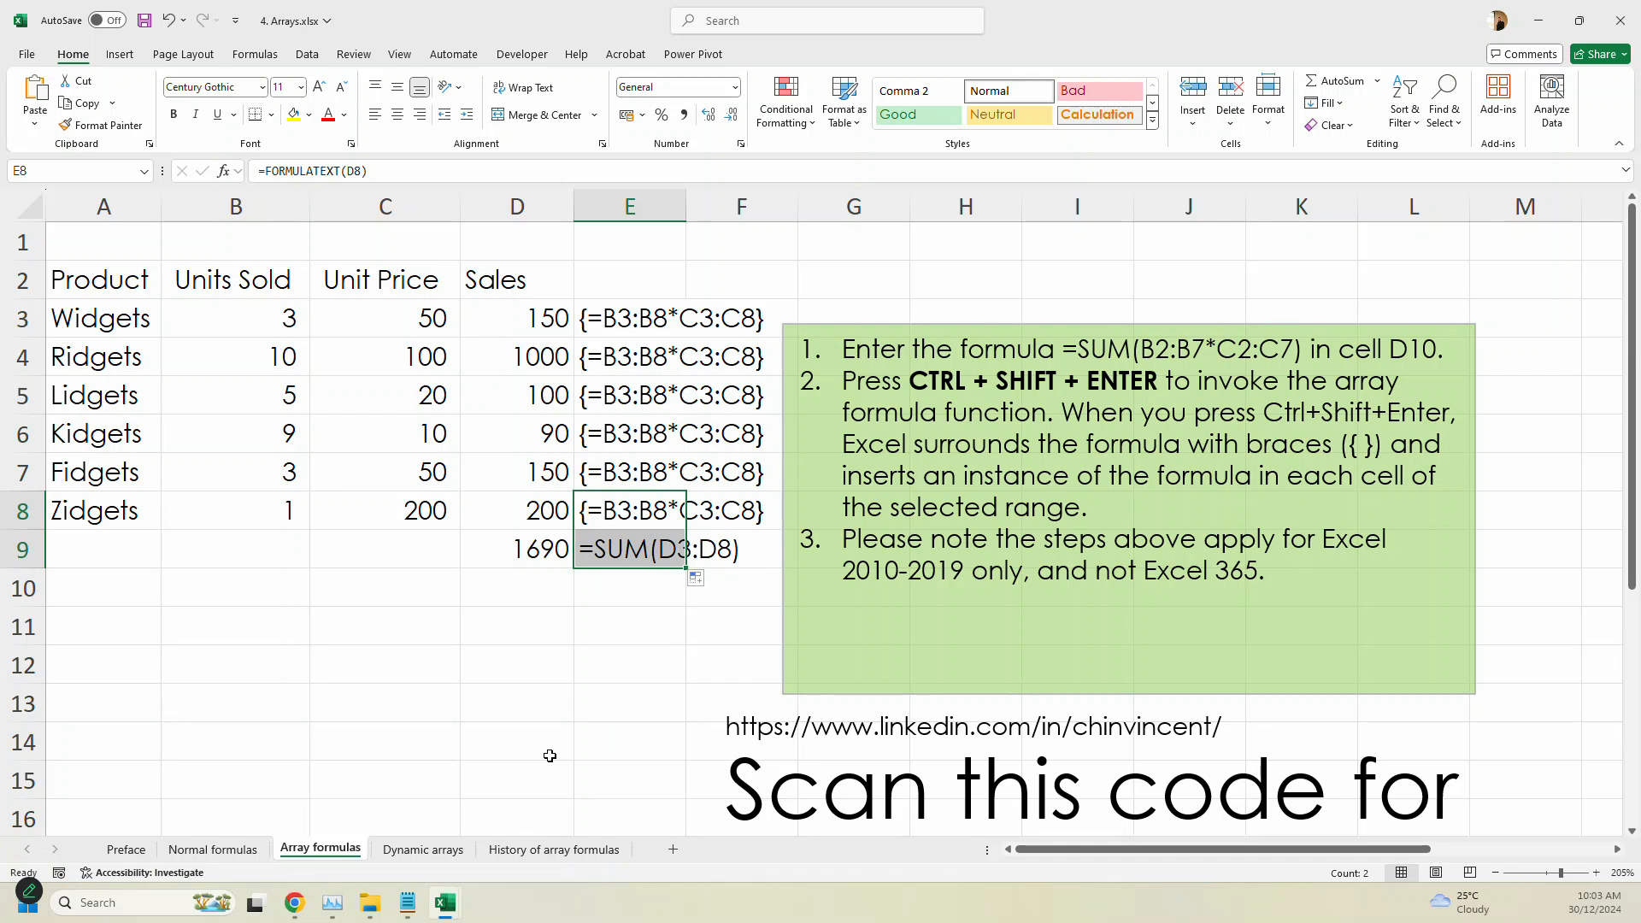
click(550, 755)
key(ctrl+s)
- Begin a formula in D11 with =s to bring up the matching function suggestions
click(550, 554)
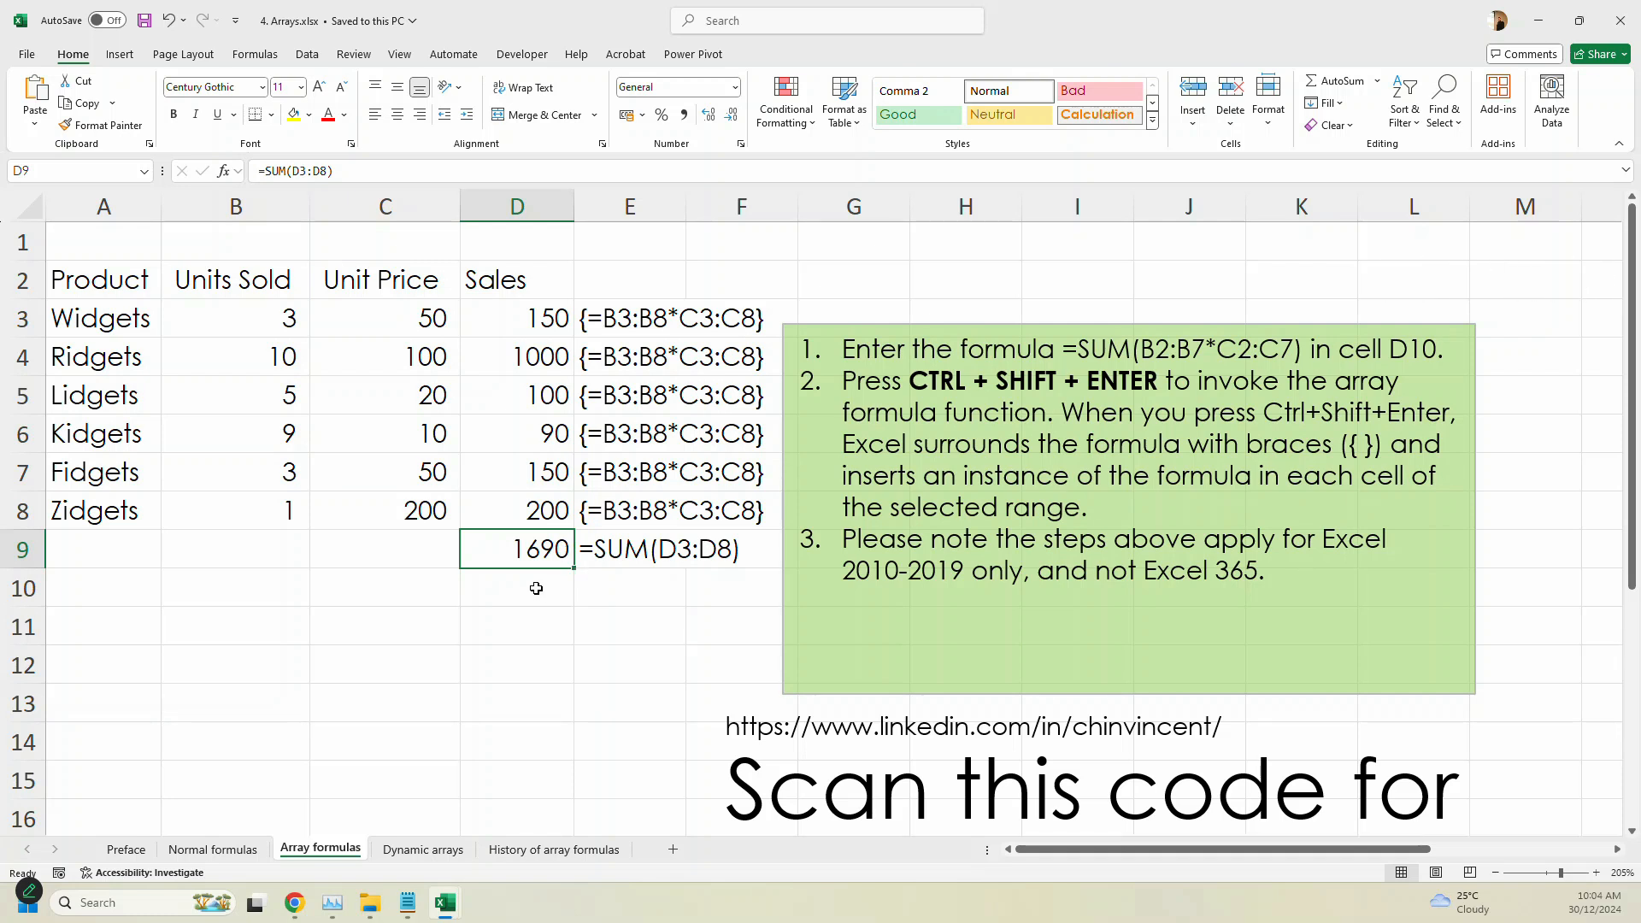
click(539, 622)
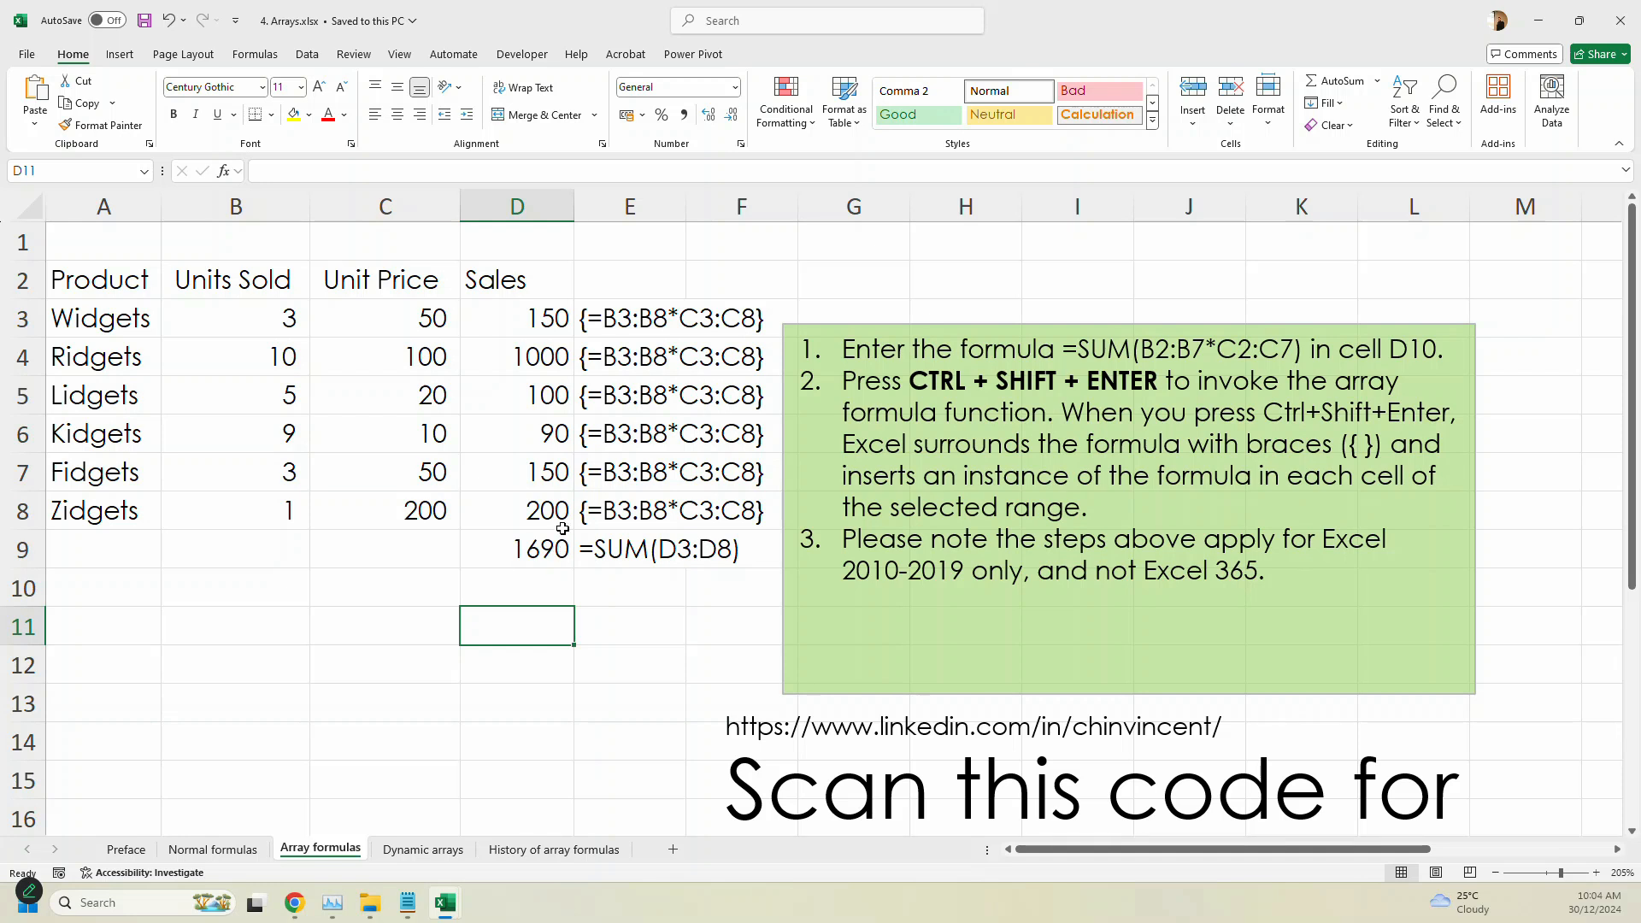
text(=)
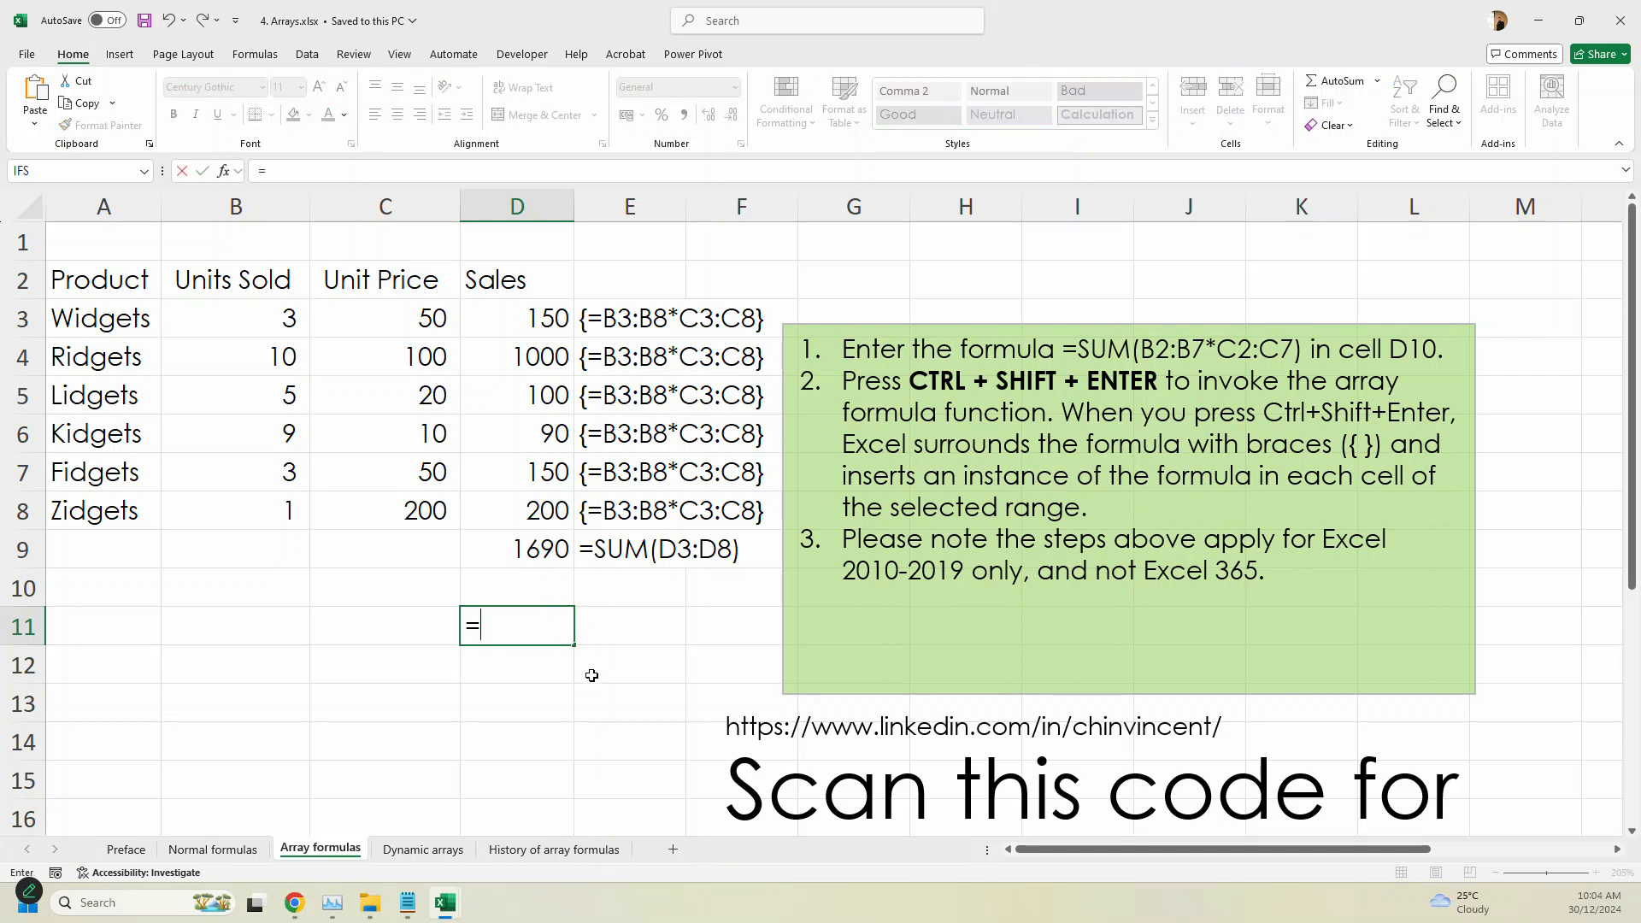
text(s)
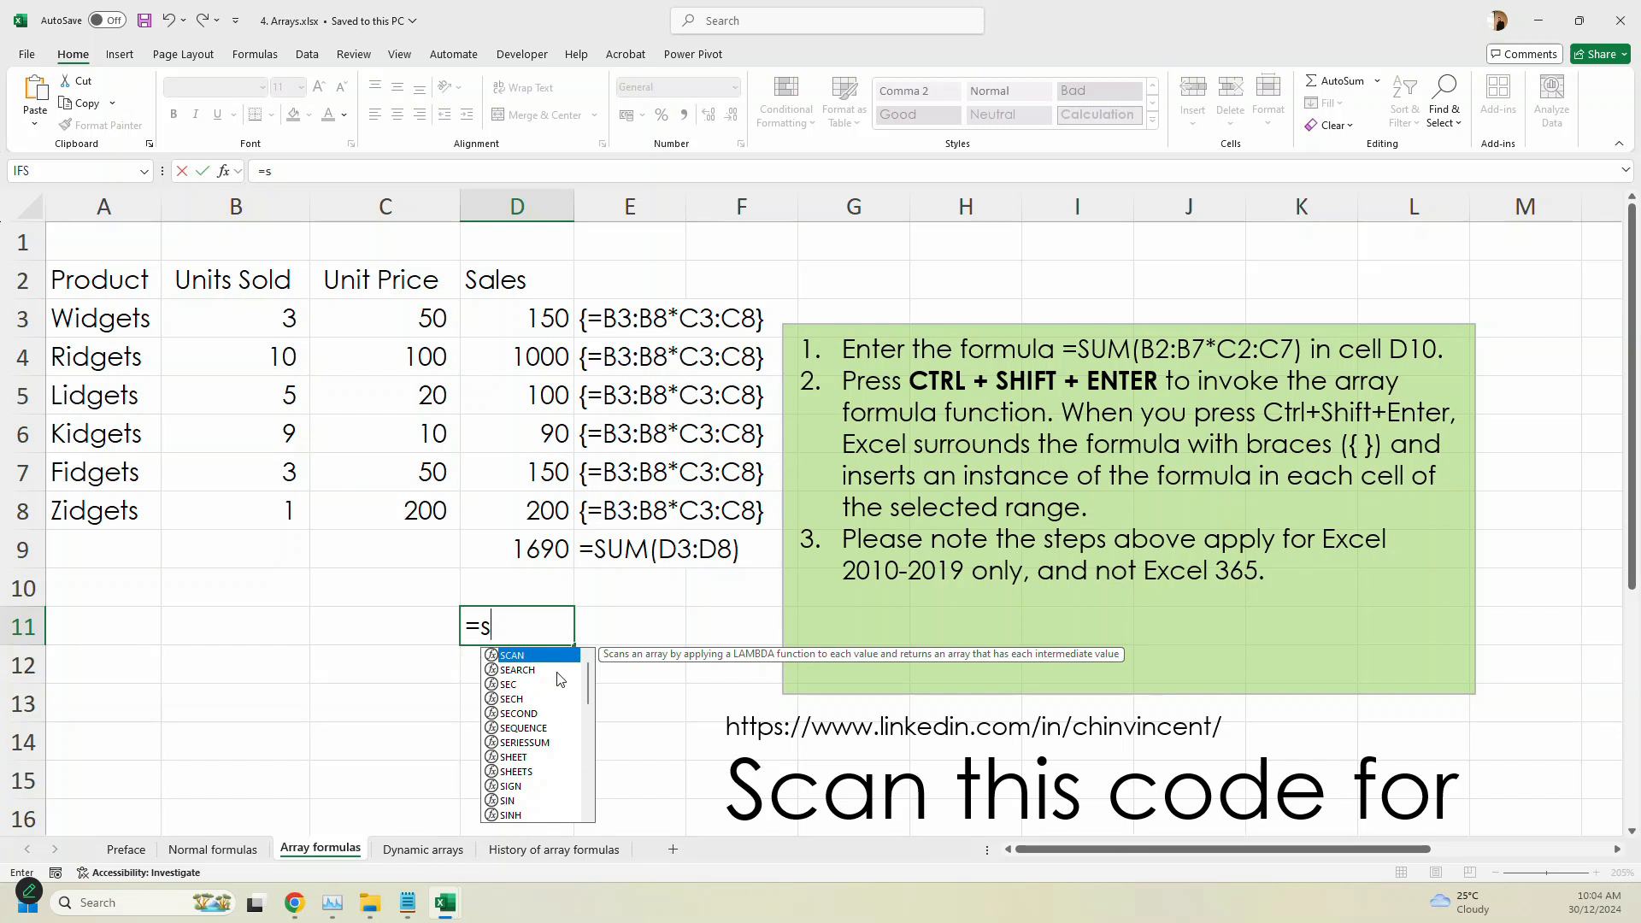
- Switch to notes.txt in Notepad and add the line "Excel Intellisense" below FORMULATEXT
click(406, 903)
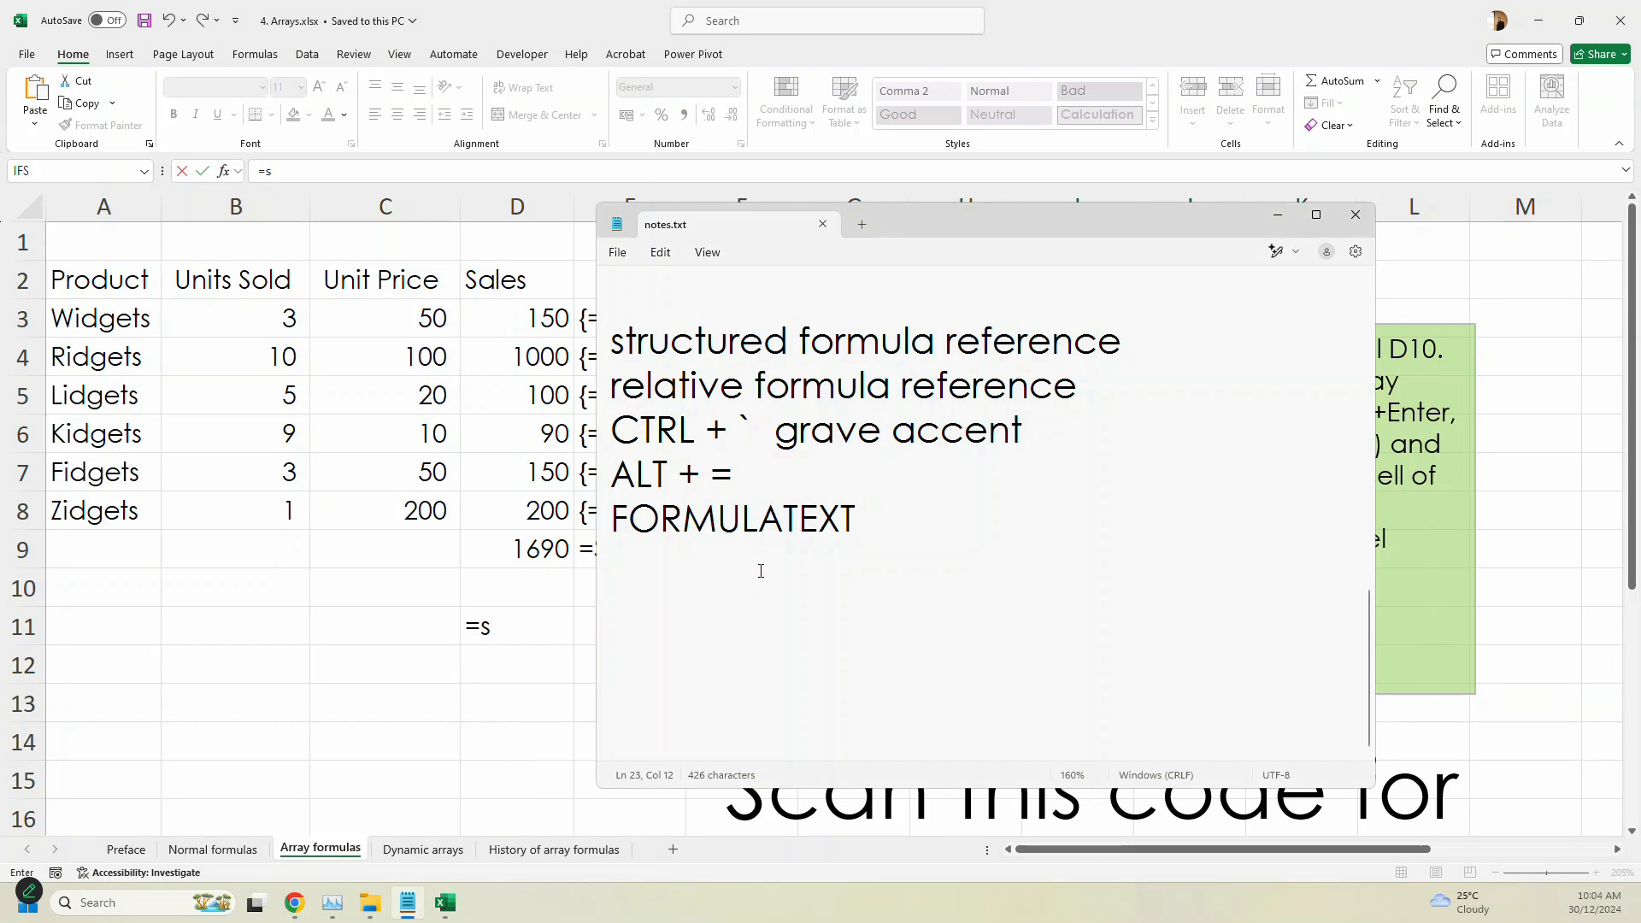
text(Excel)
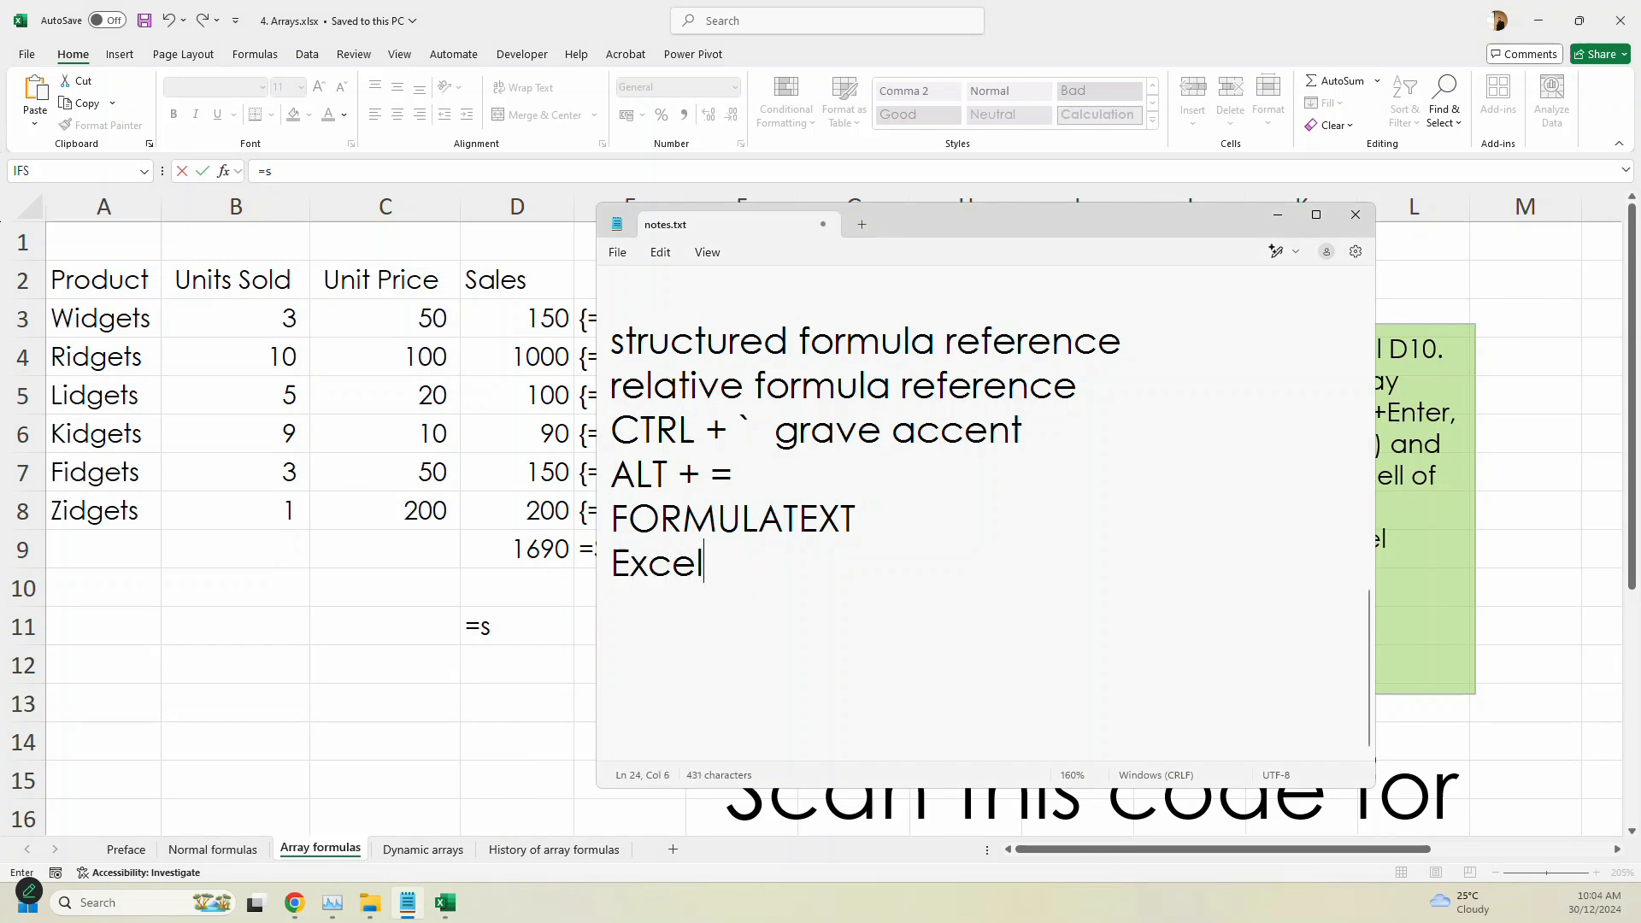
text( Inte)
text(lli)
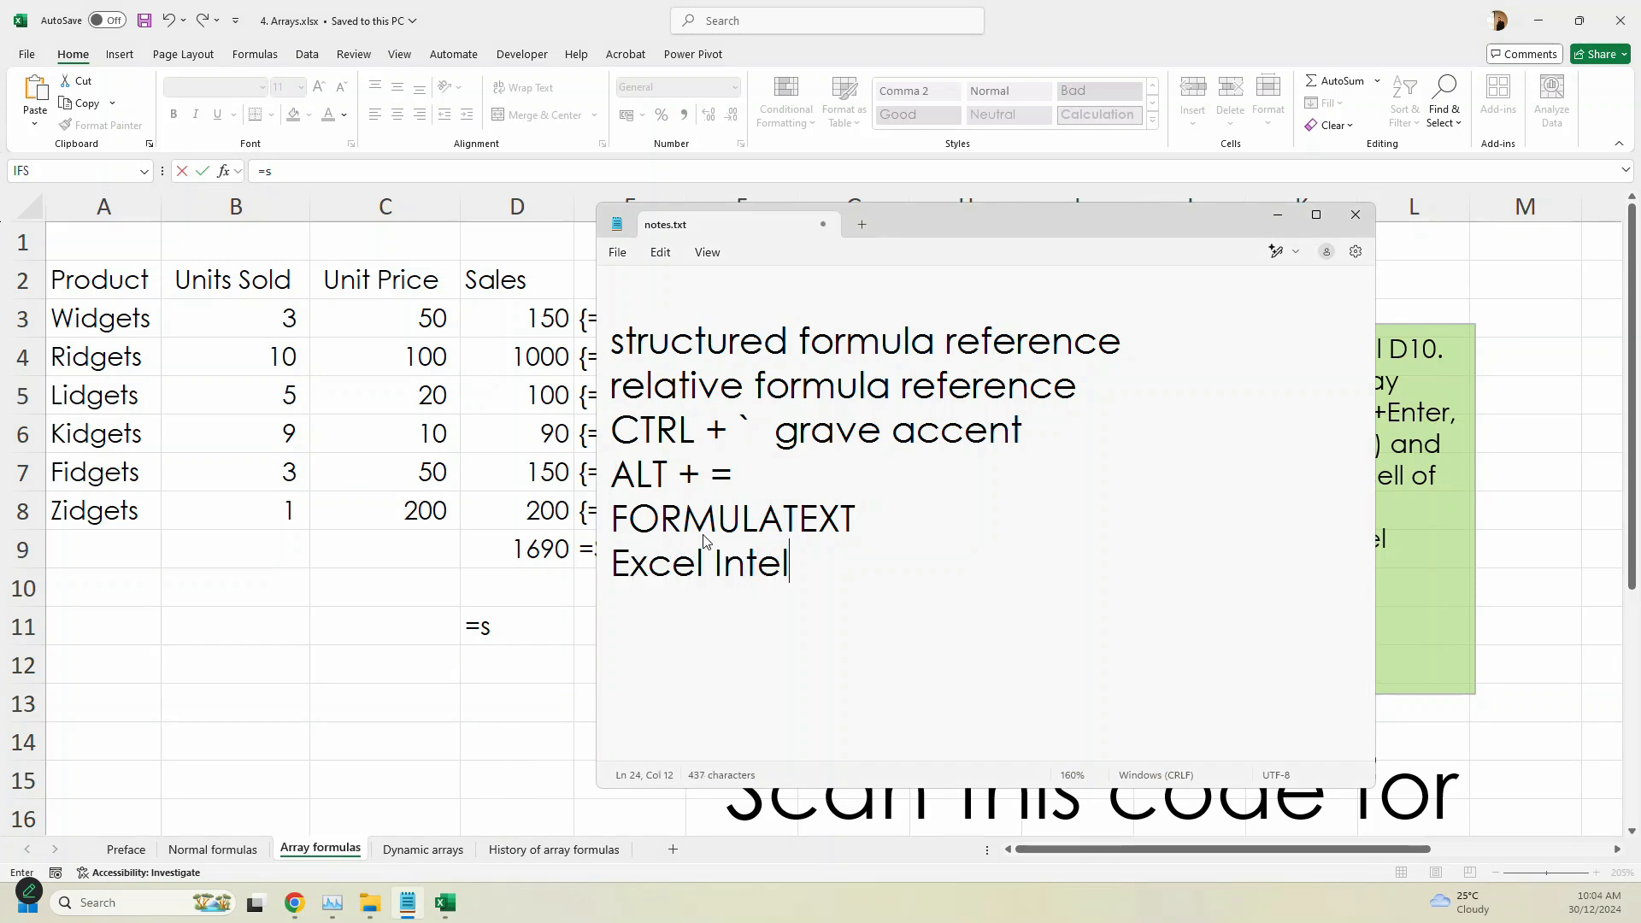
text(nse)
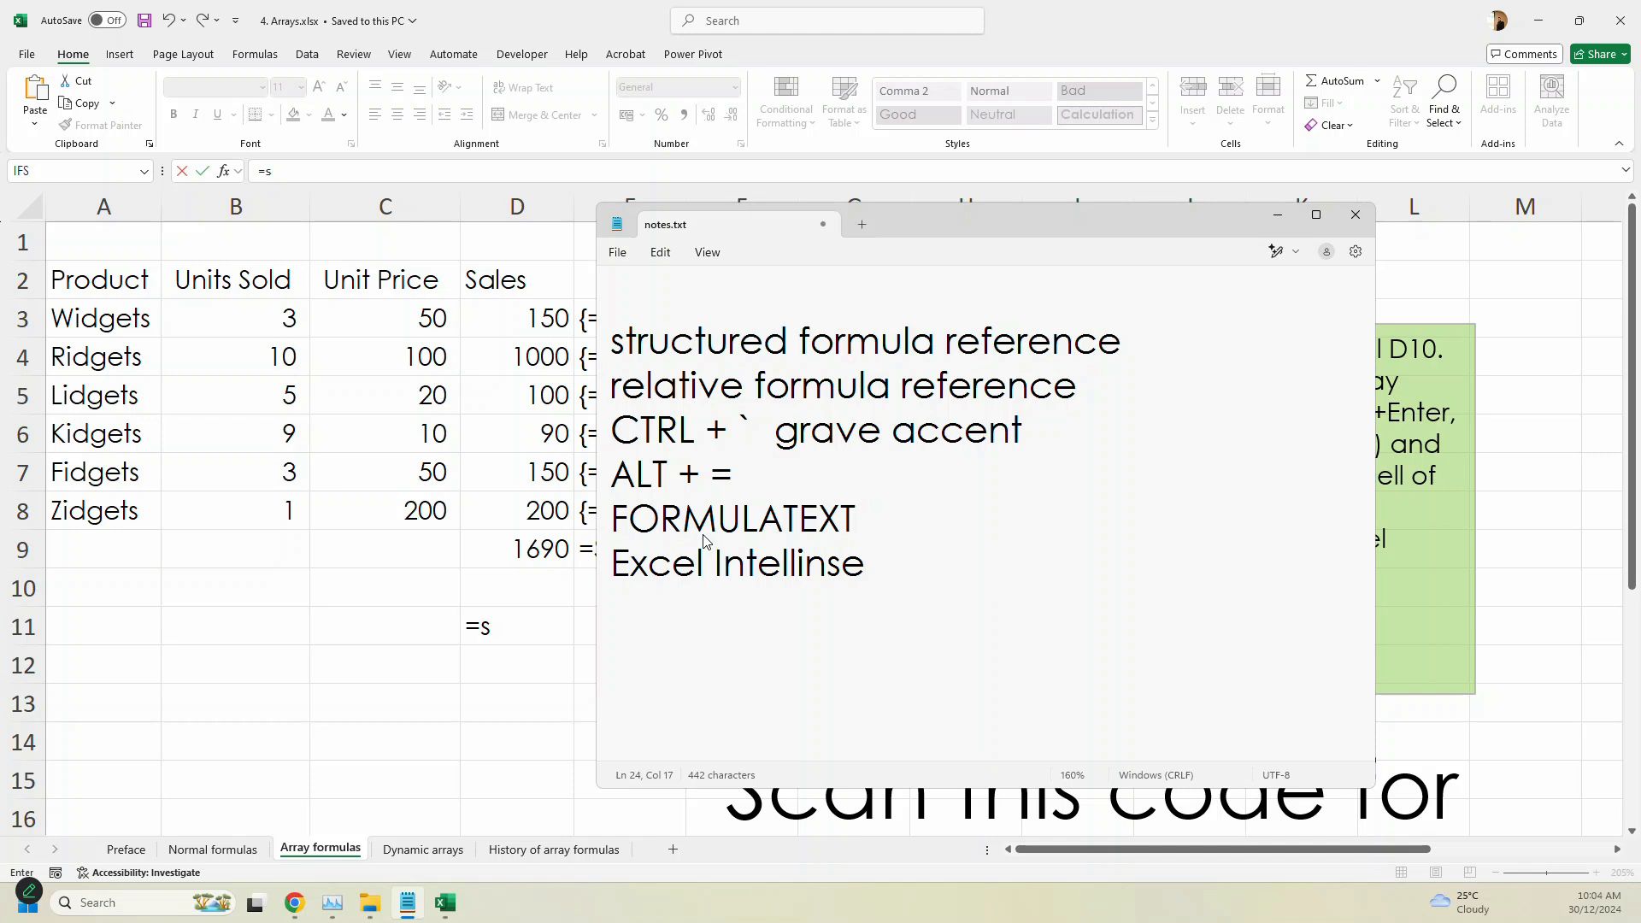
key(BackSpace)
text(ens)
key(BackSpace)
key(BackSpace)
key(BackSpace)
key(BackSpace)
key(BackSpace)
text(senn)
key(BackSpace)
text(se)
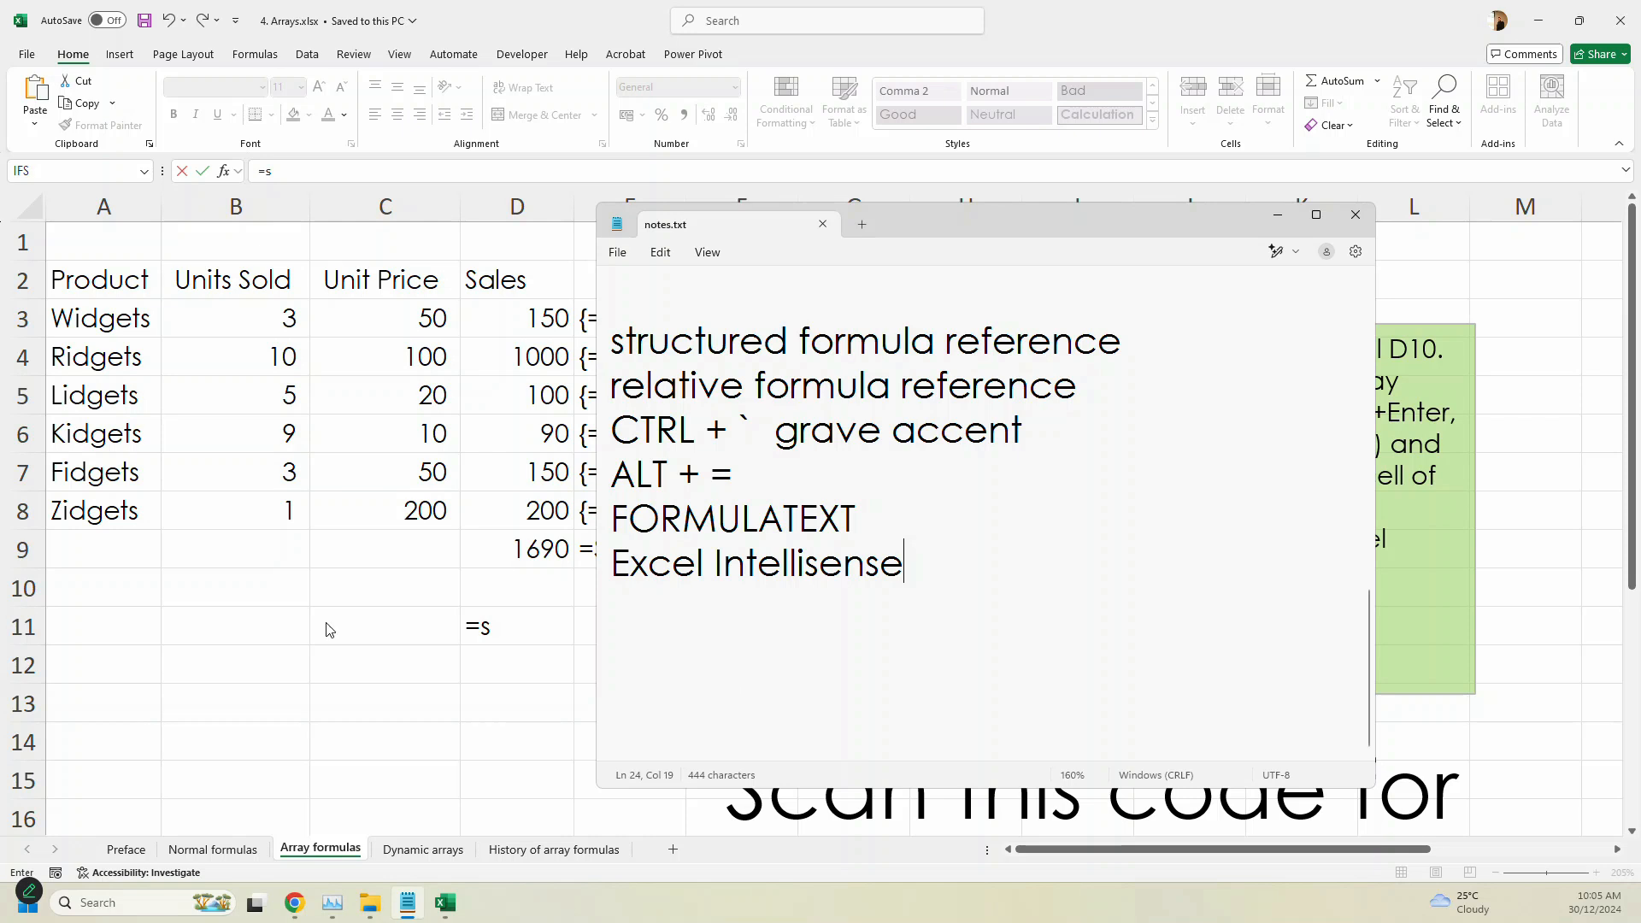
- Return to the Excel workbook and insert the suggested SUM function into the unfinished D11 formula
click(527, 623)
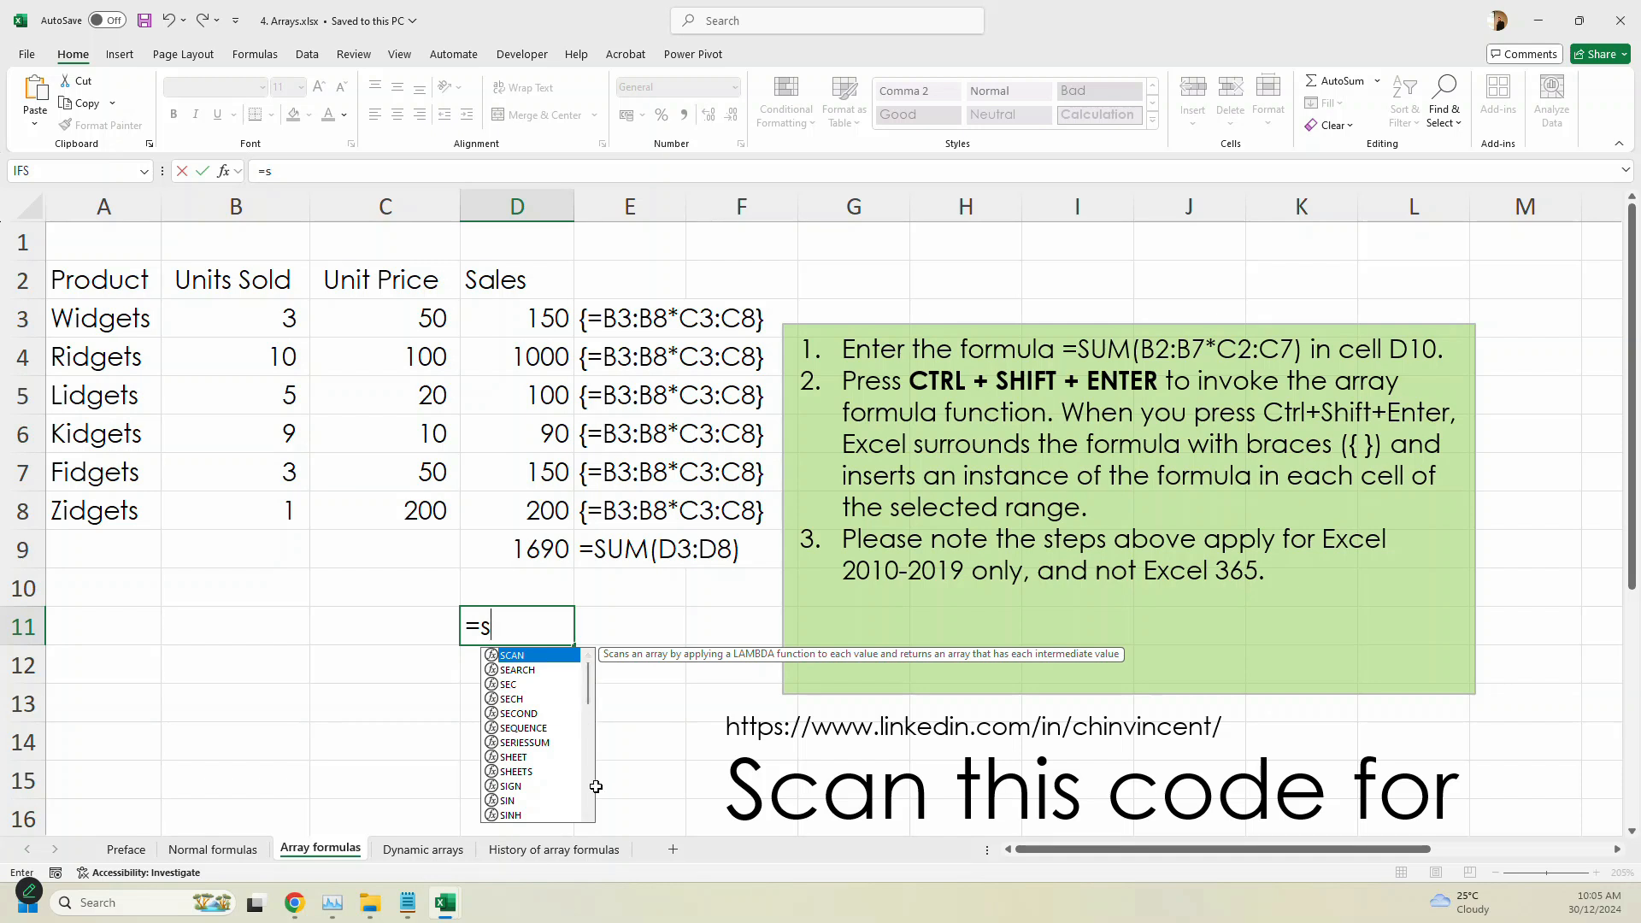
text(u)
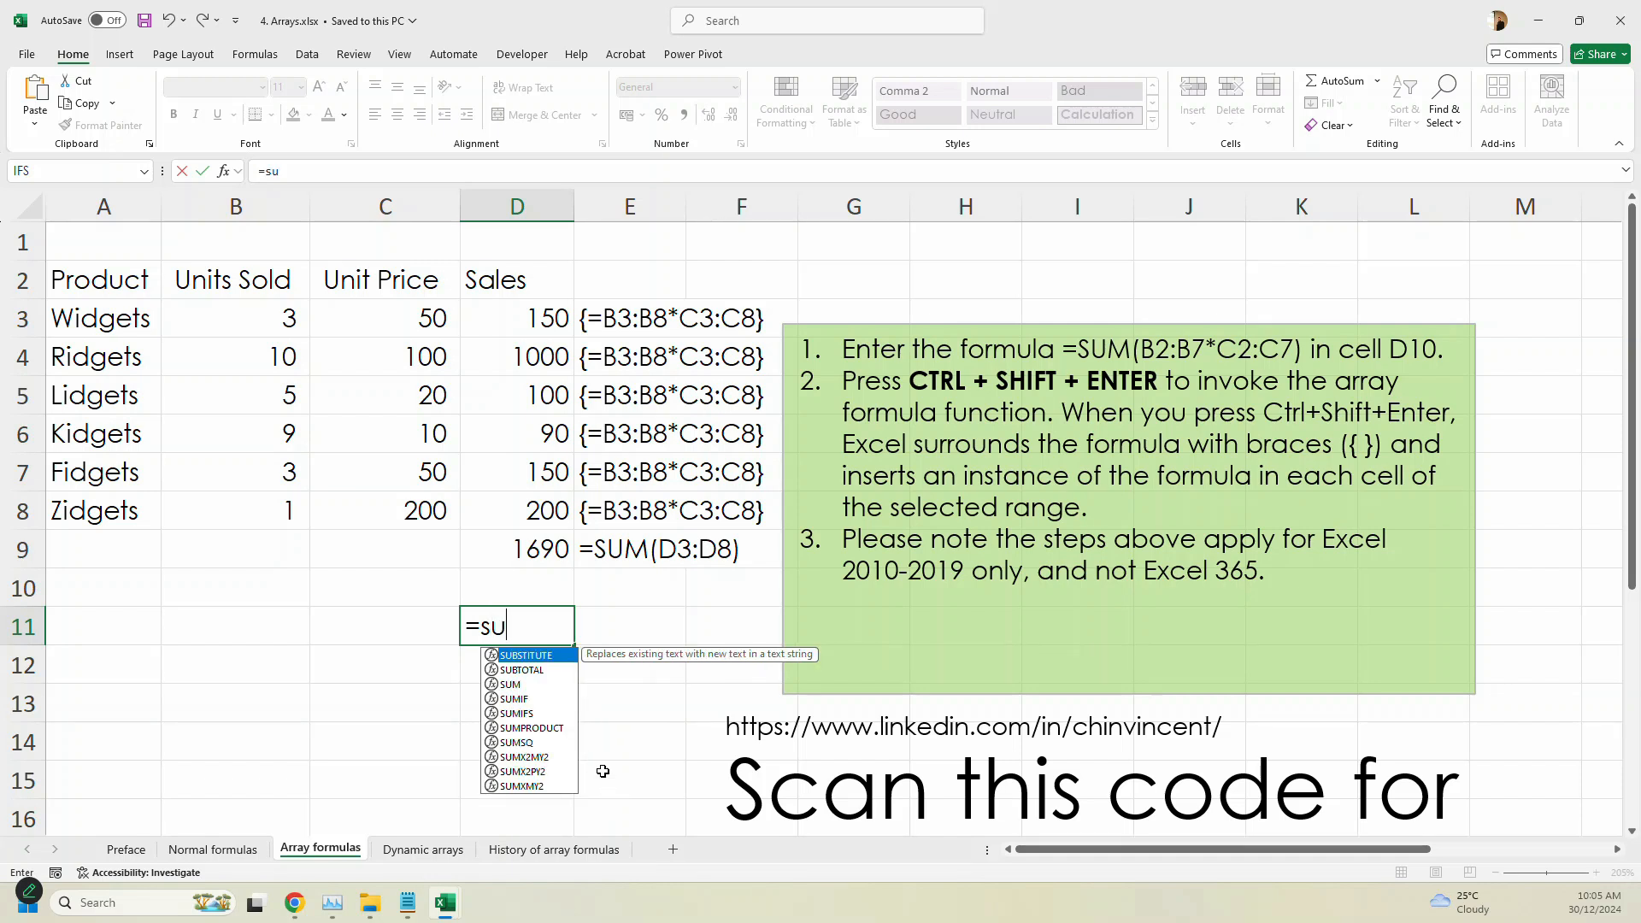
double_click(515, 690)
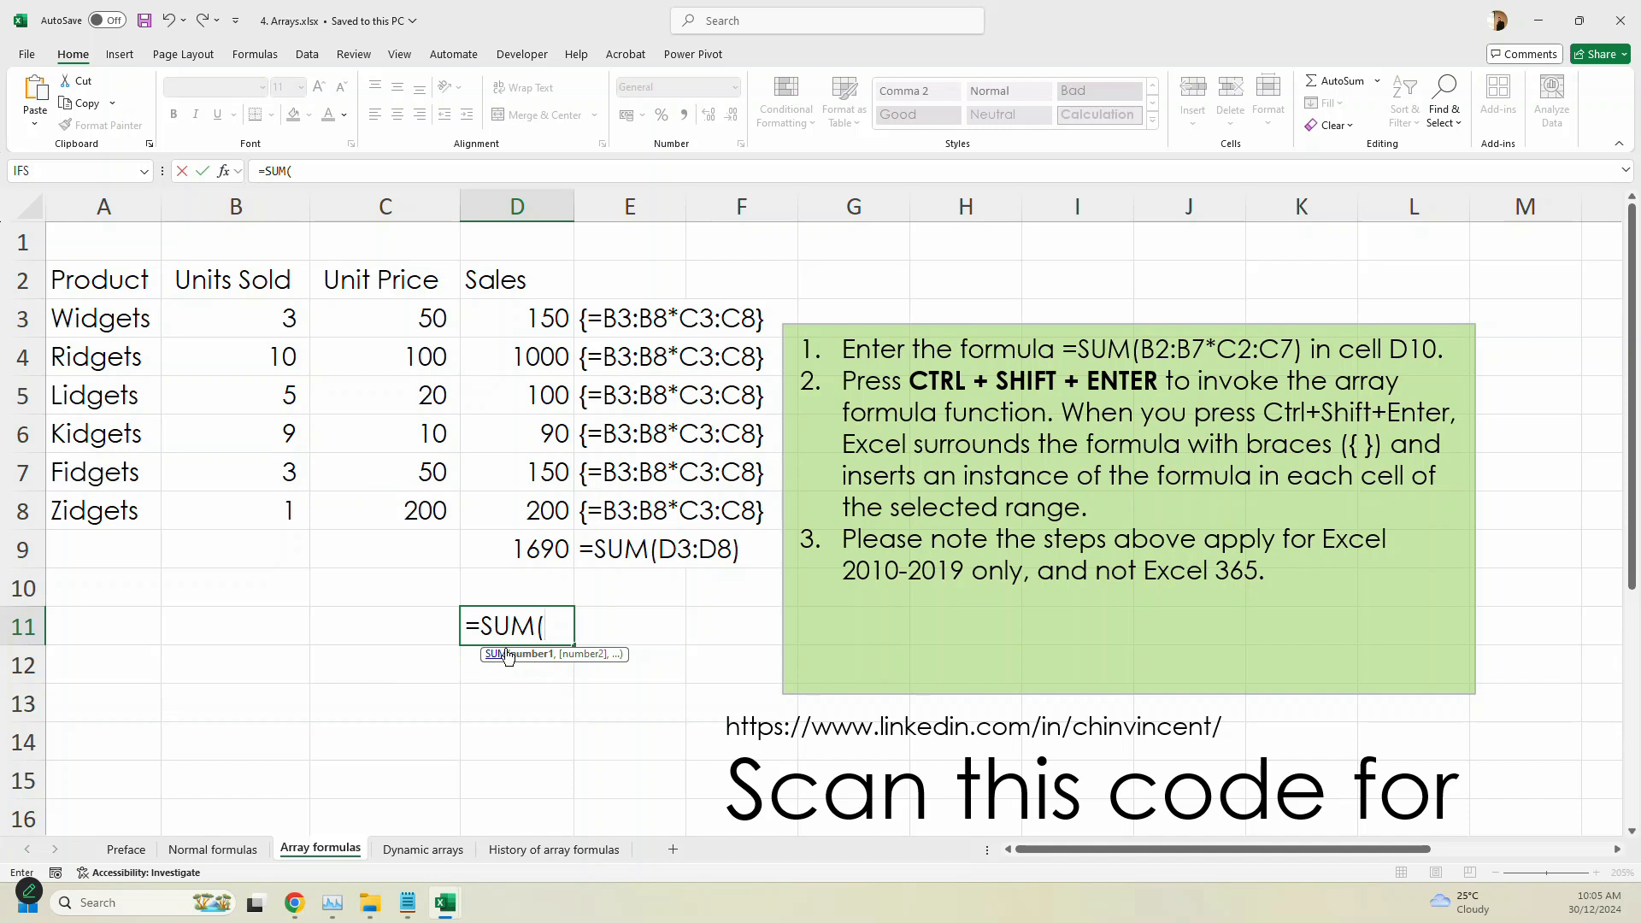
drag(469, 636, 655, 680)
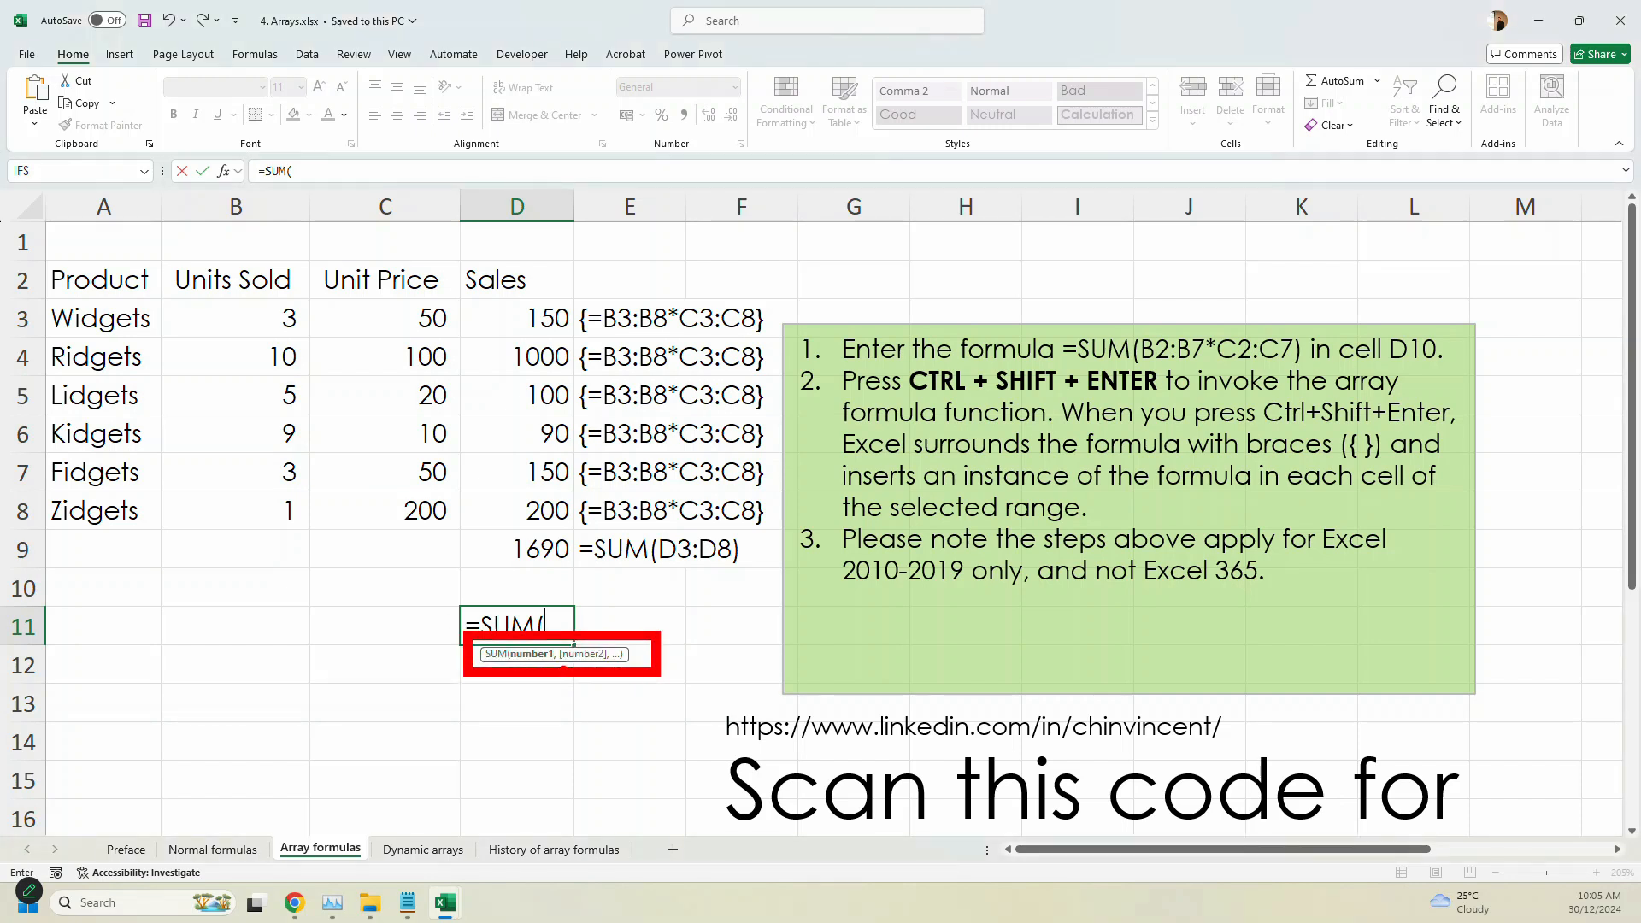
key(Escape)
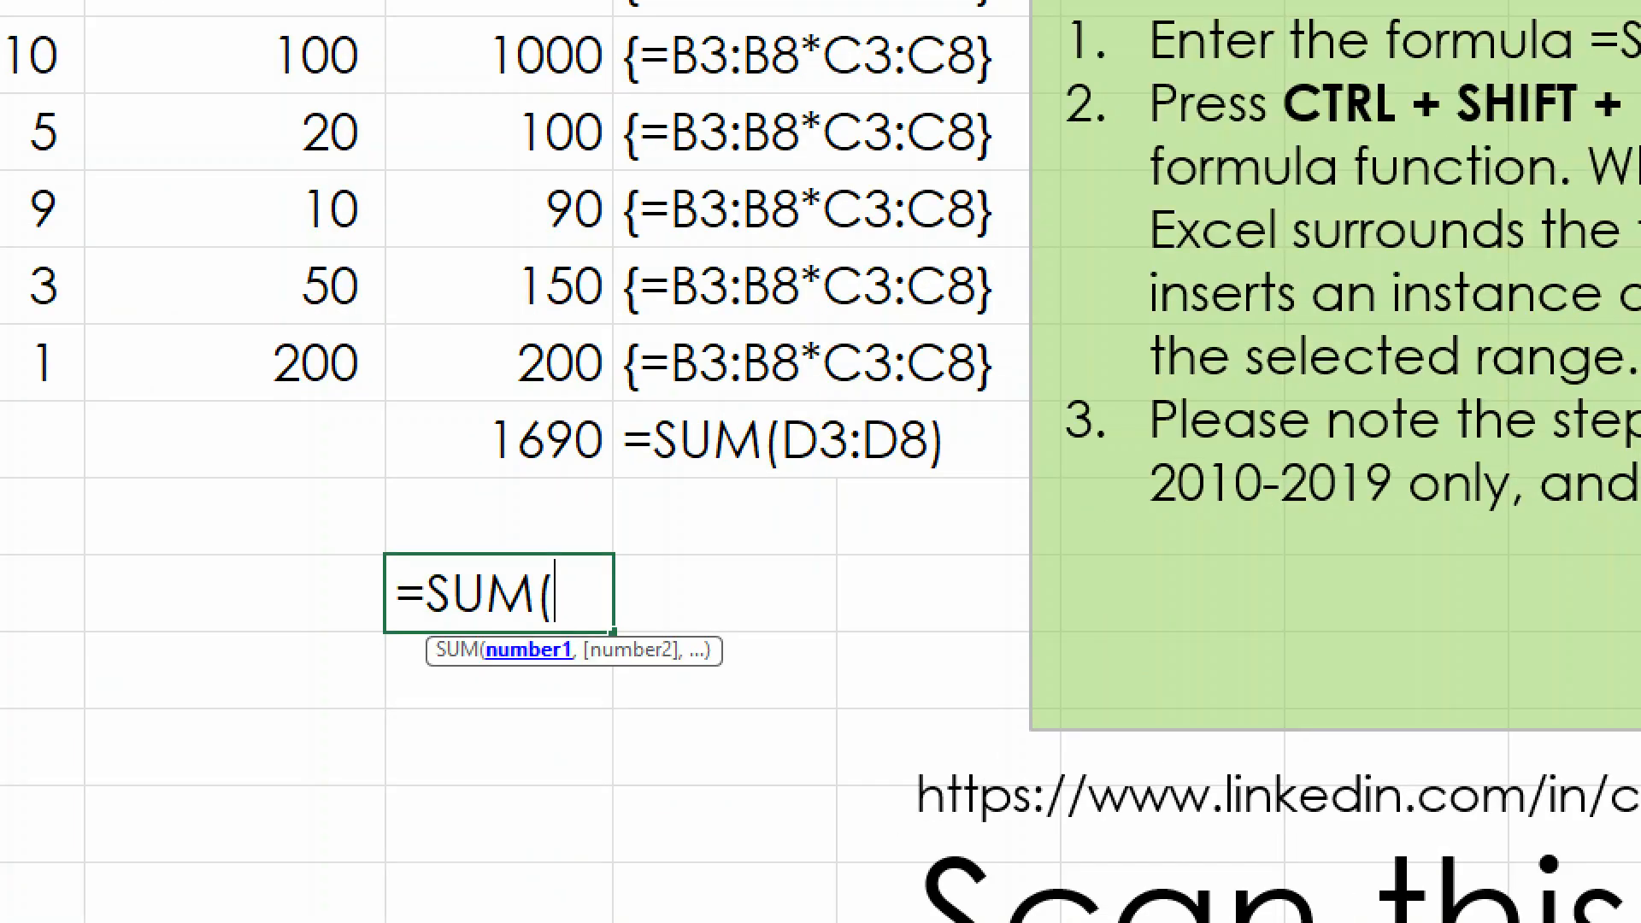
mouse_move(485, 687)
mouse_down()
mouse_move(574, 699)
mouse_move(509, 618)
mouse_move(463, 710)
mouse_up()
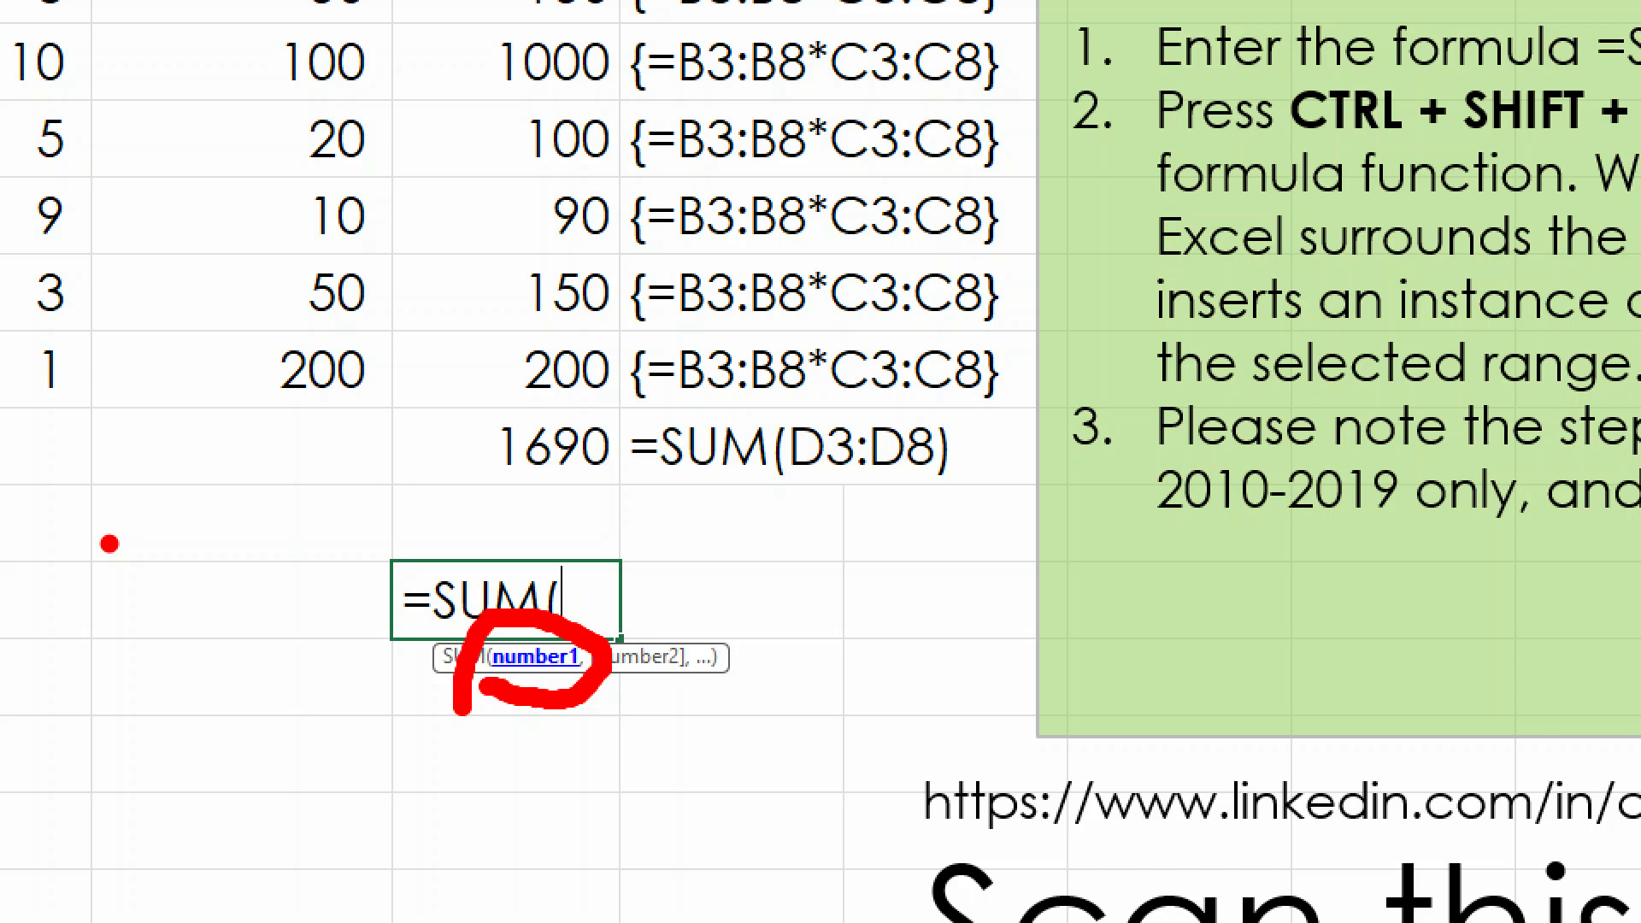
key(Escape)
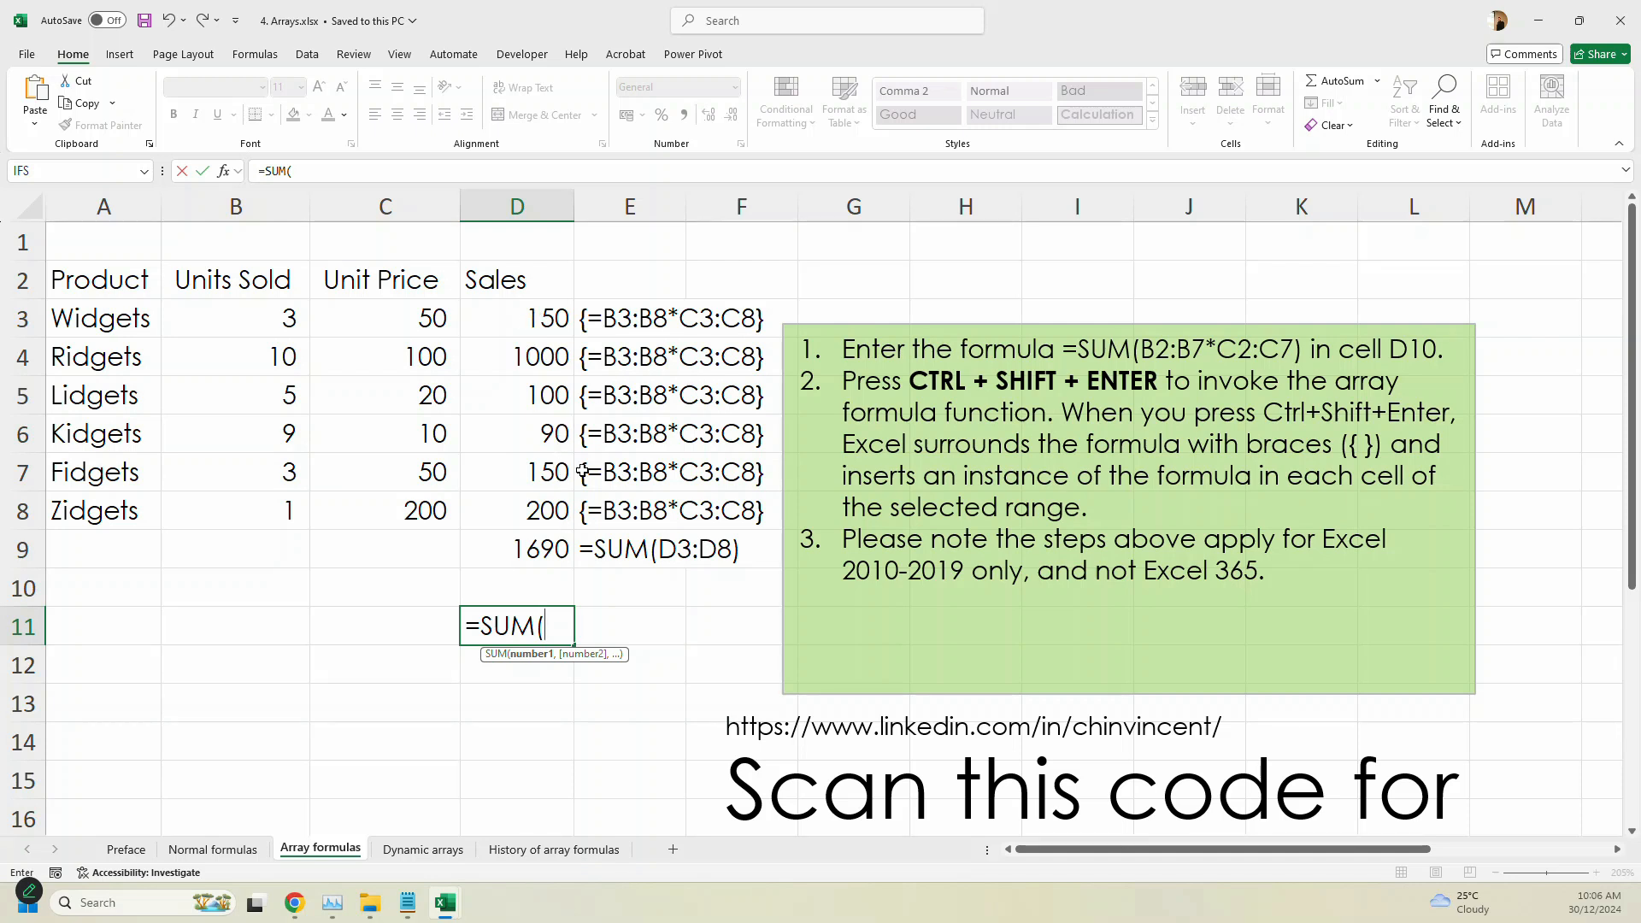
- Complete the D11 formula as =SUM(B3:B8*C3:C8) and enter it as an array formula
drag(271, 318, 262, 508)
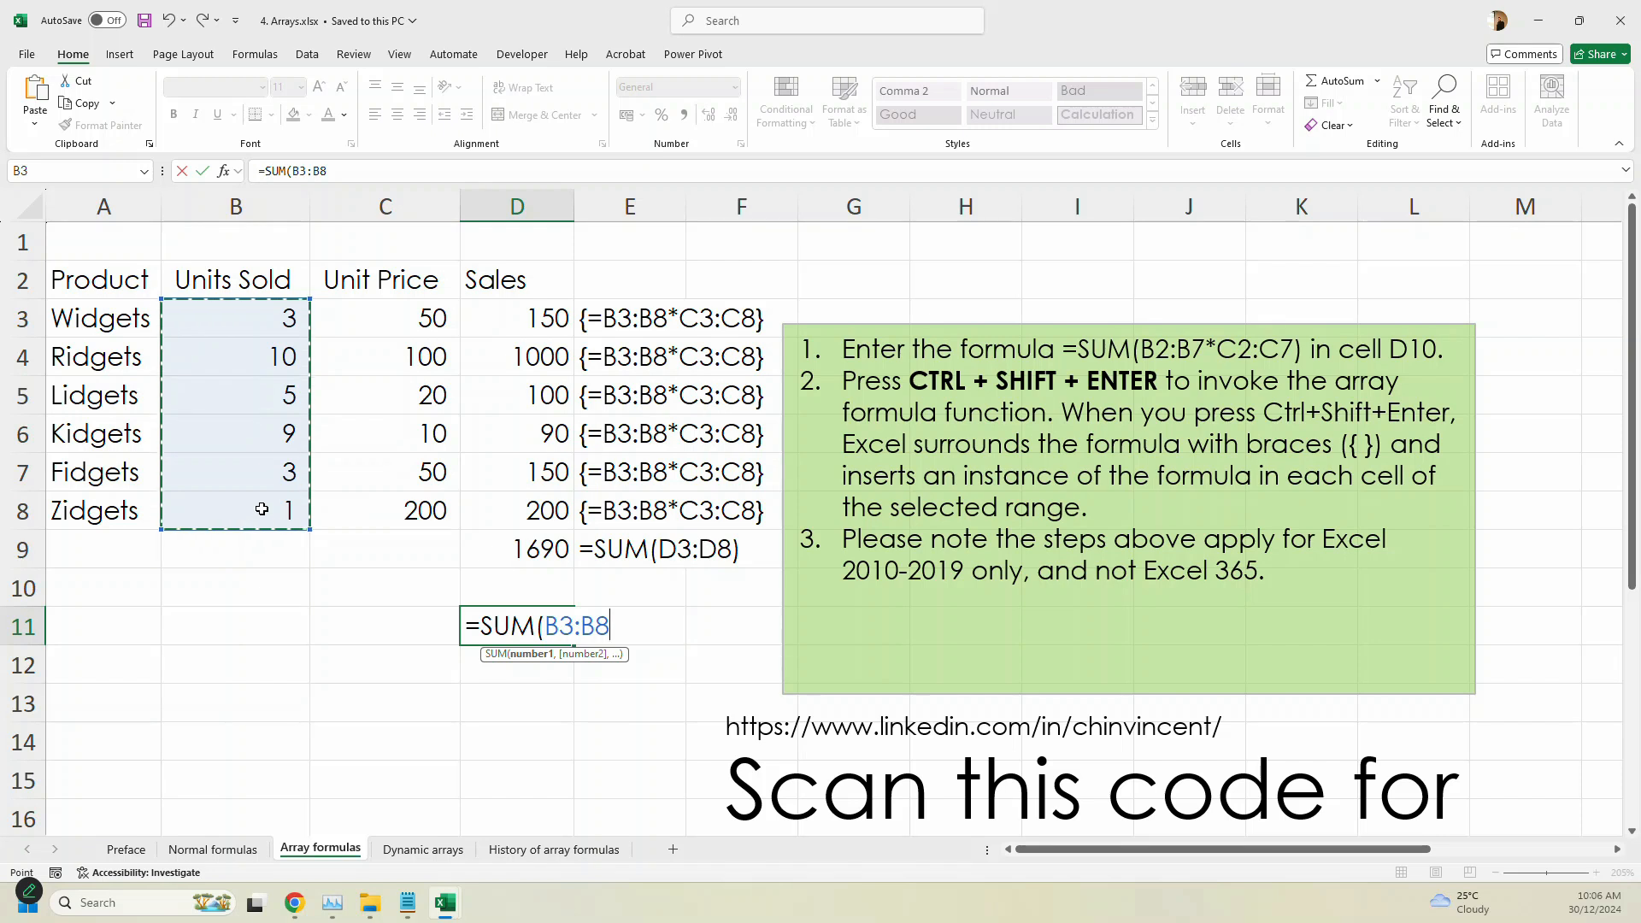
text(*)
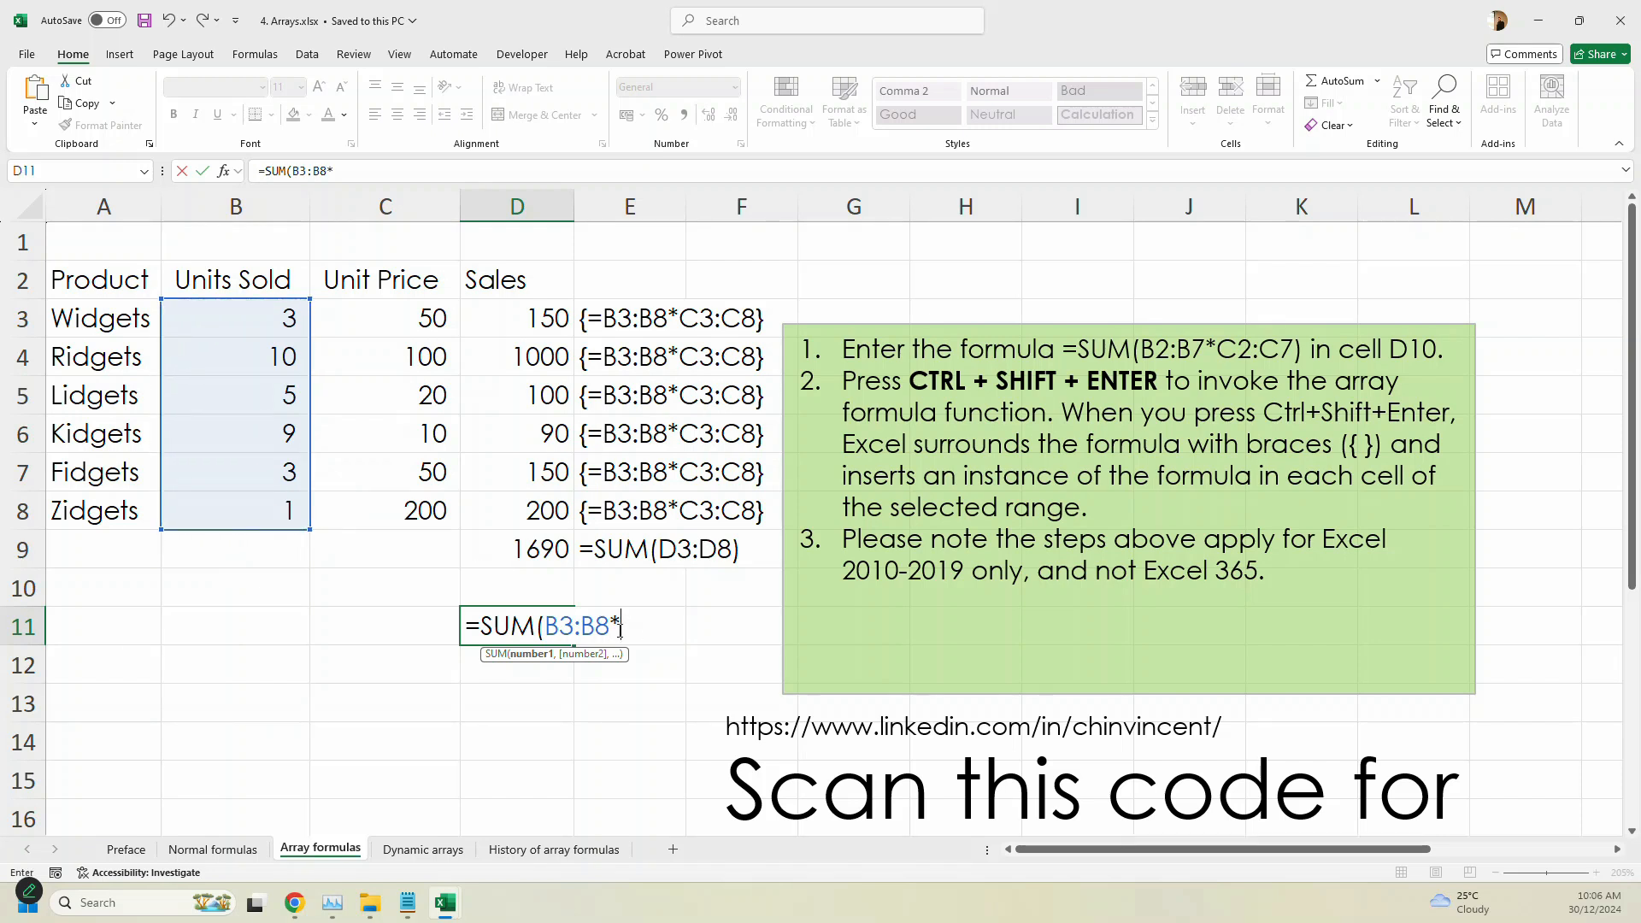
drag(419, 318, 396, 509)
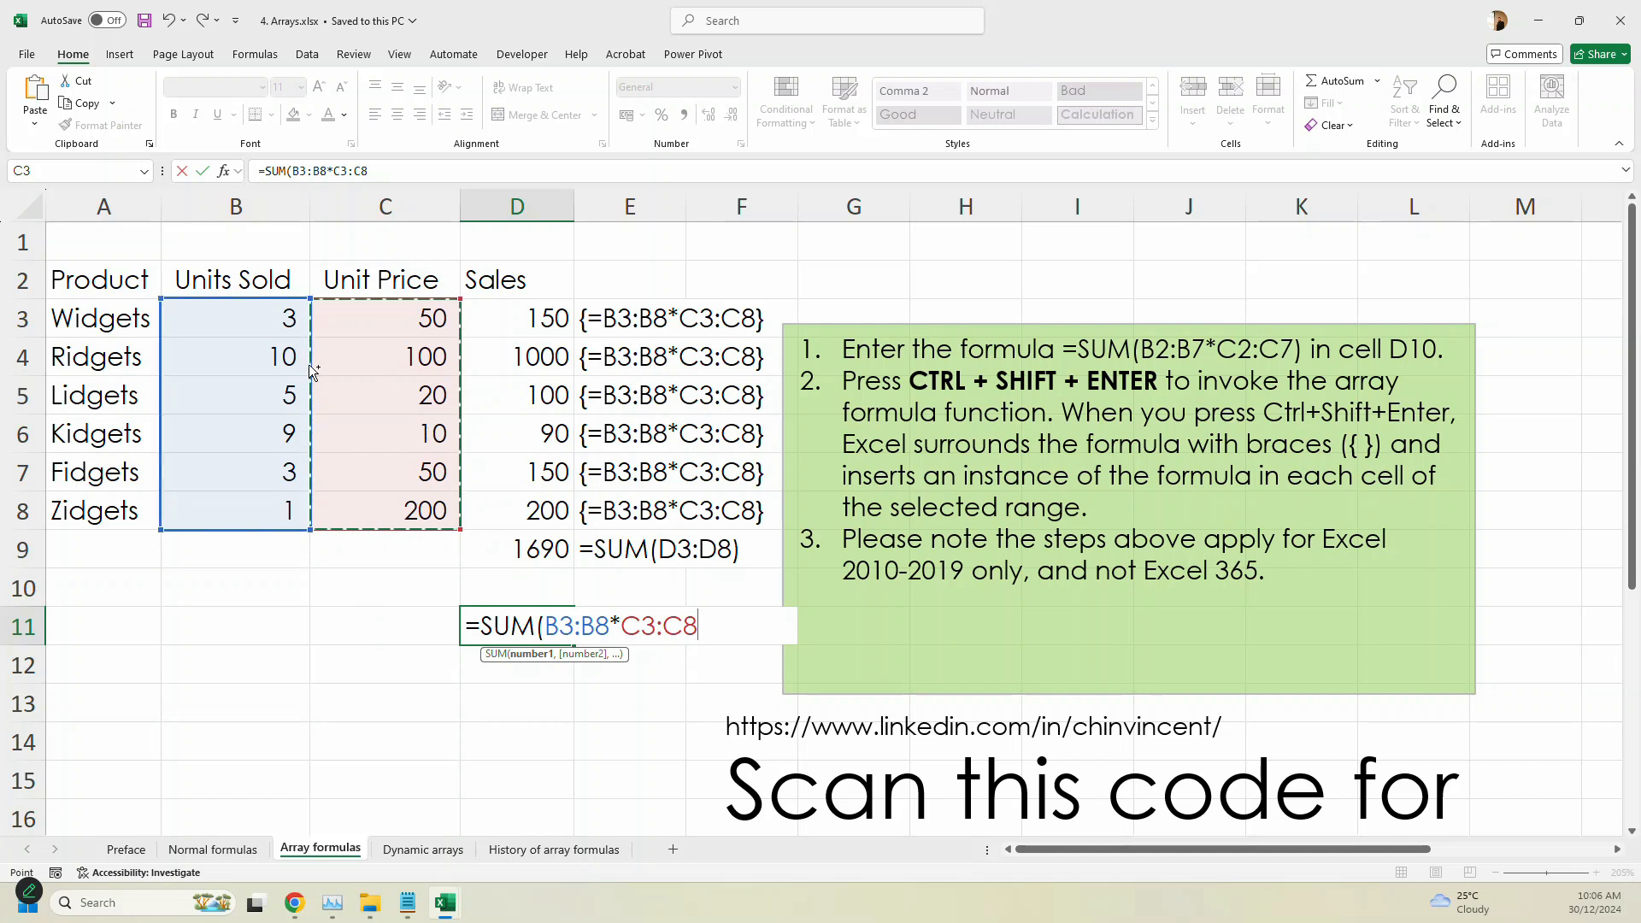
key(ctrl+shift+Return)
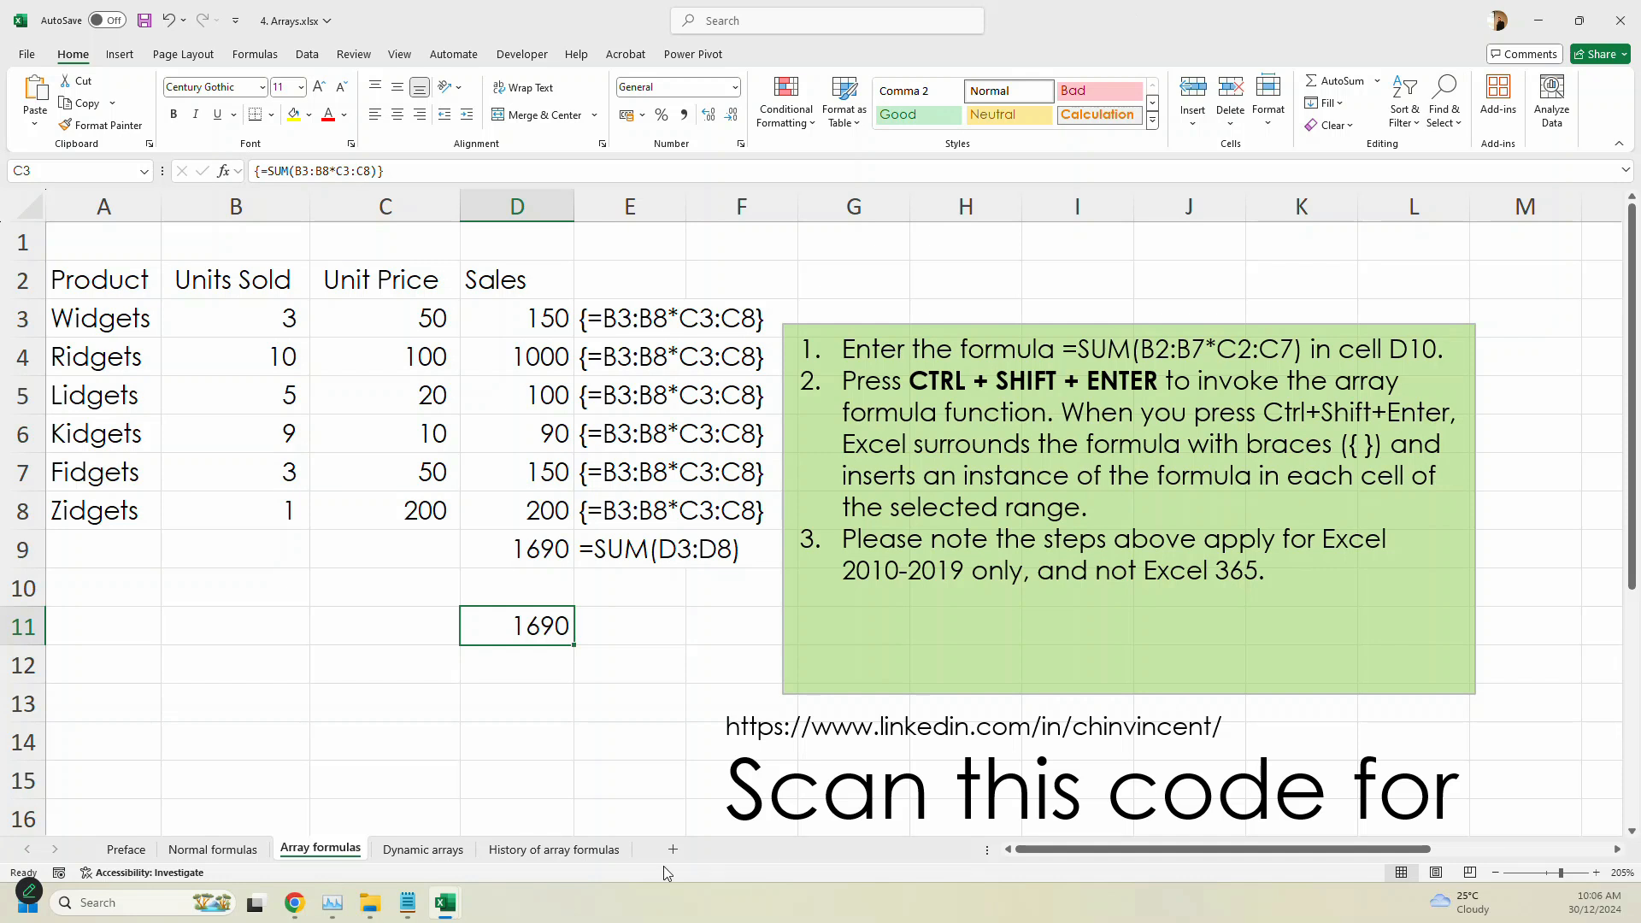
- Copy the FORMULATEXT formula from E9 into E11 to display the formula of D11
click(634, 550)
key(ctrl+c)
click(643, 624)
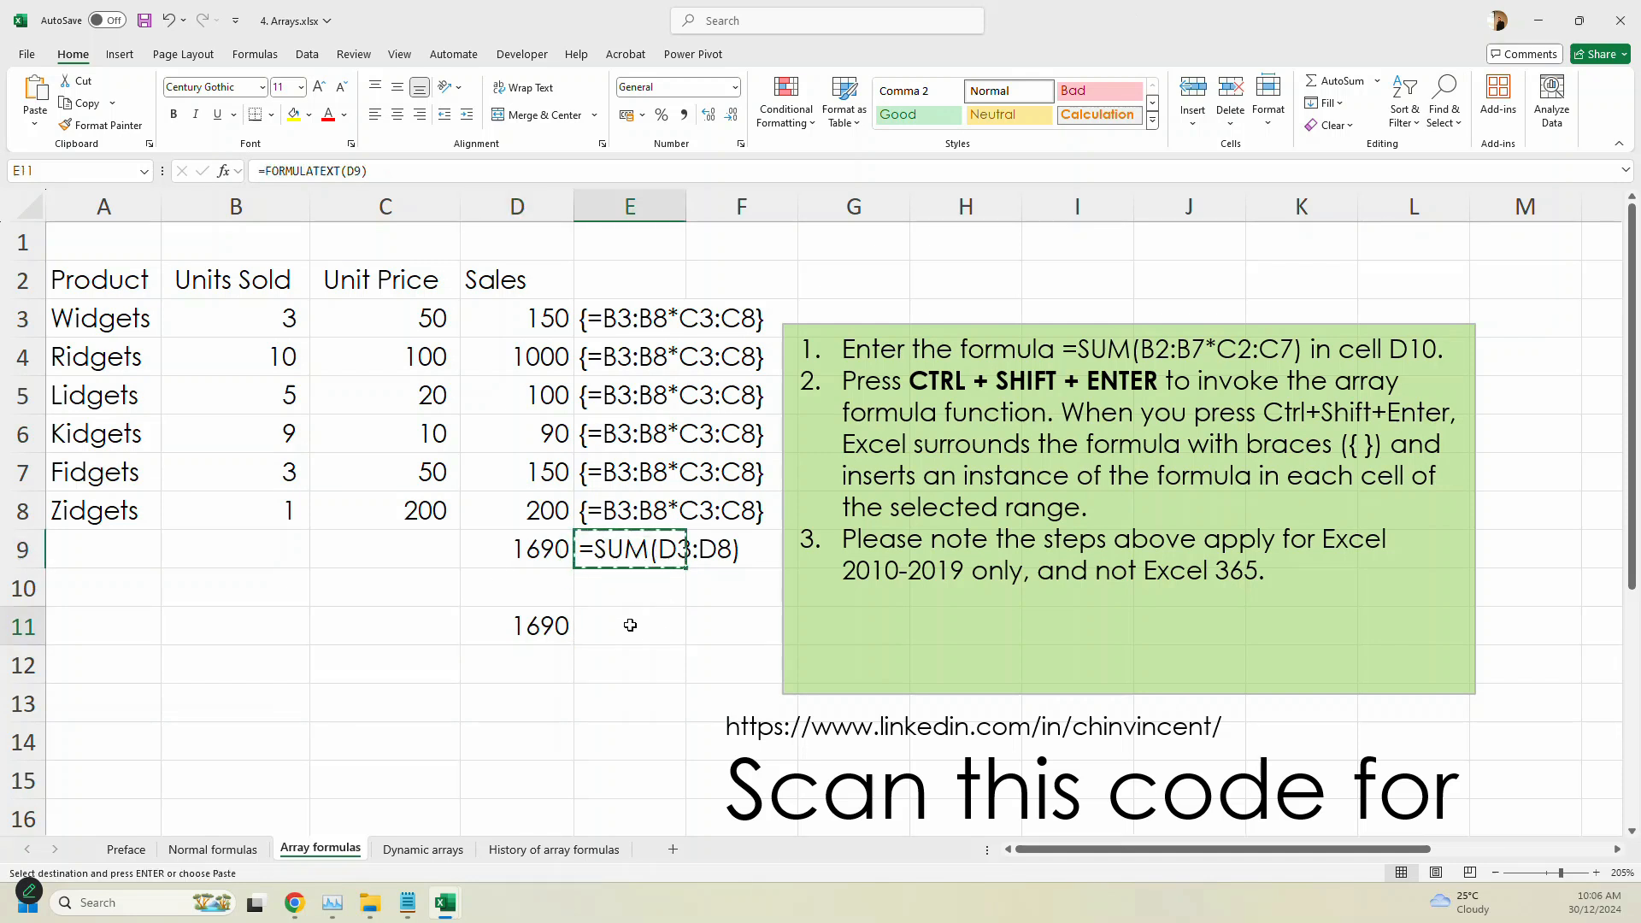
key(ctrl+v)
key(Escape)
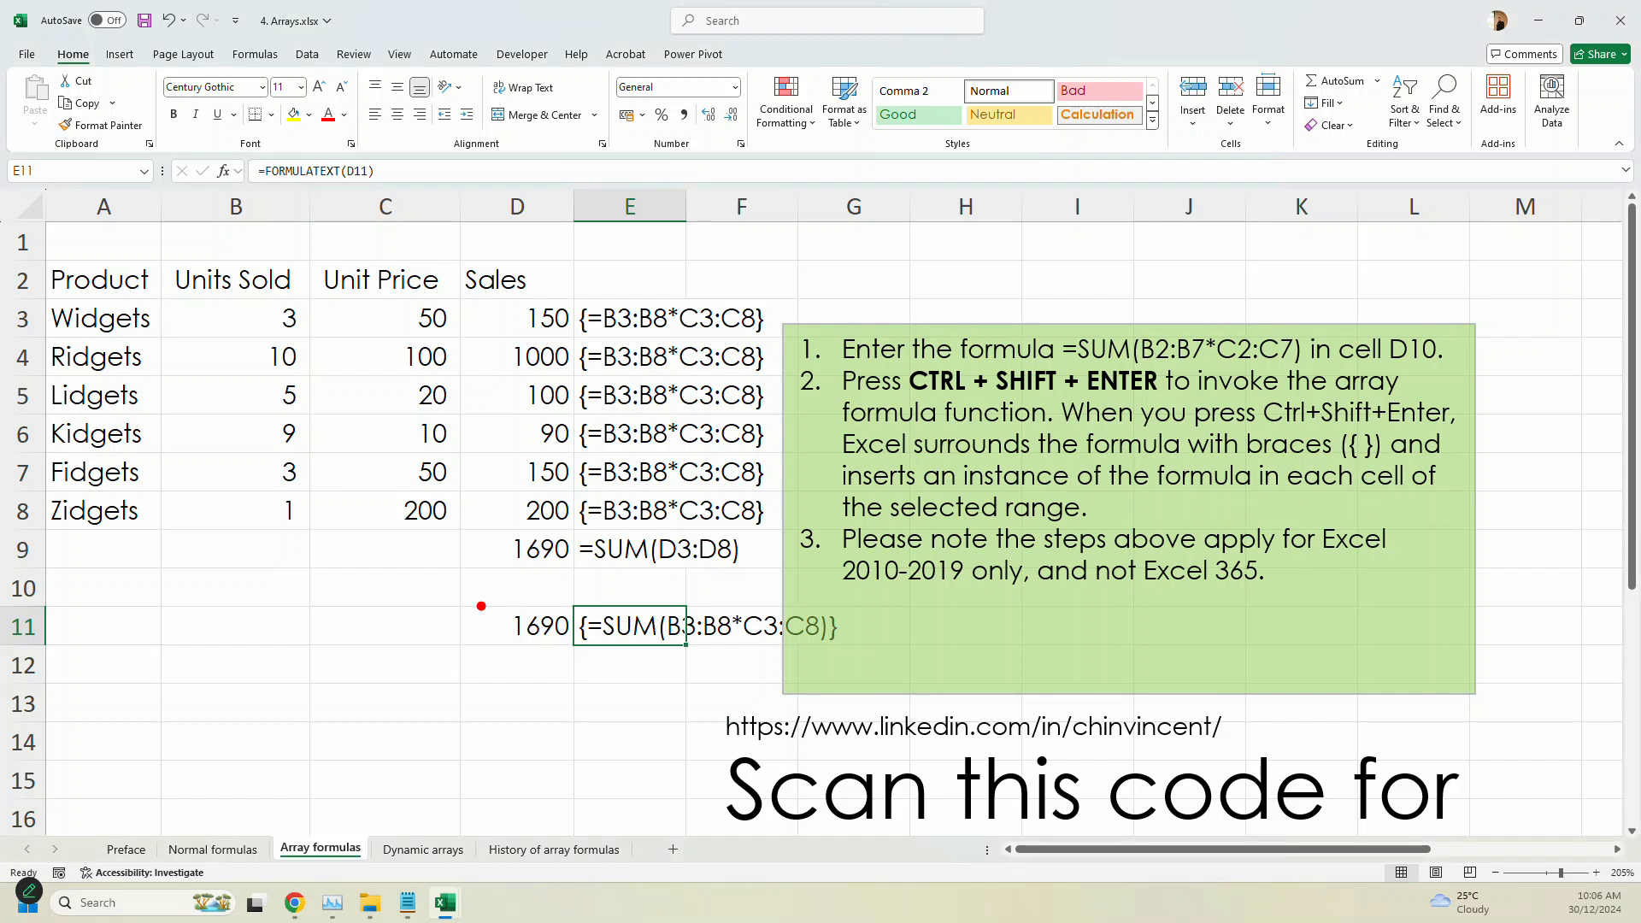
drag(477, 603, 596, 664)
mouse_move(469, 295)
mouse_down()
mouse_move(523, 336)
mouse_move(581, 527)
mouse_up()
drag(217, 299, 323, 521)
mouse_move(384, 299)
mouse_down()
mouse_move(475, 473)
mouse_move(473, 538)
mouse_up()
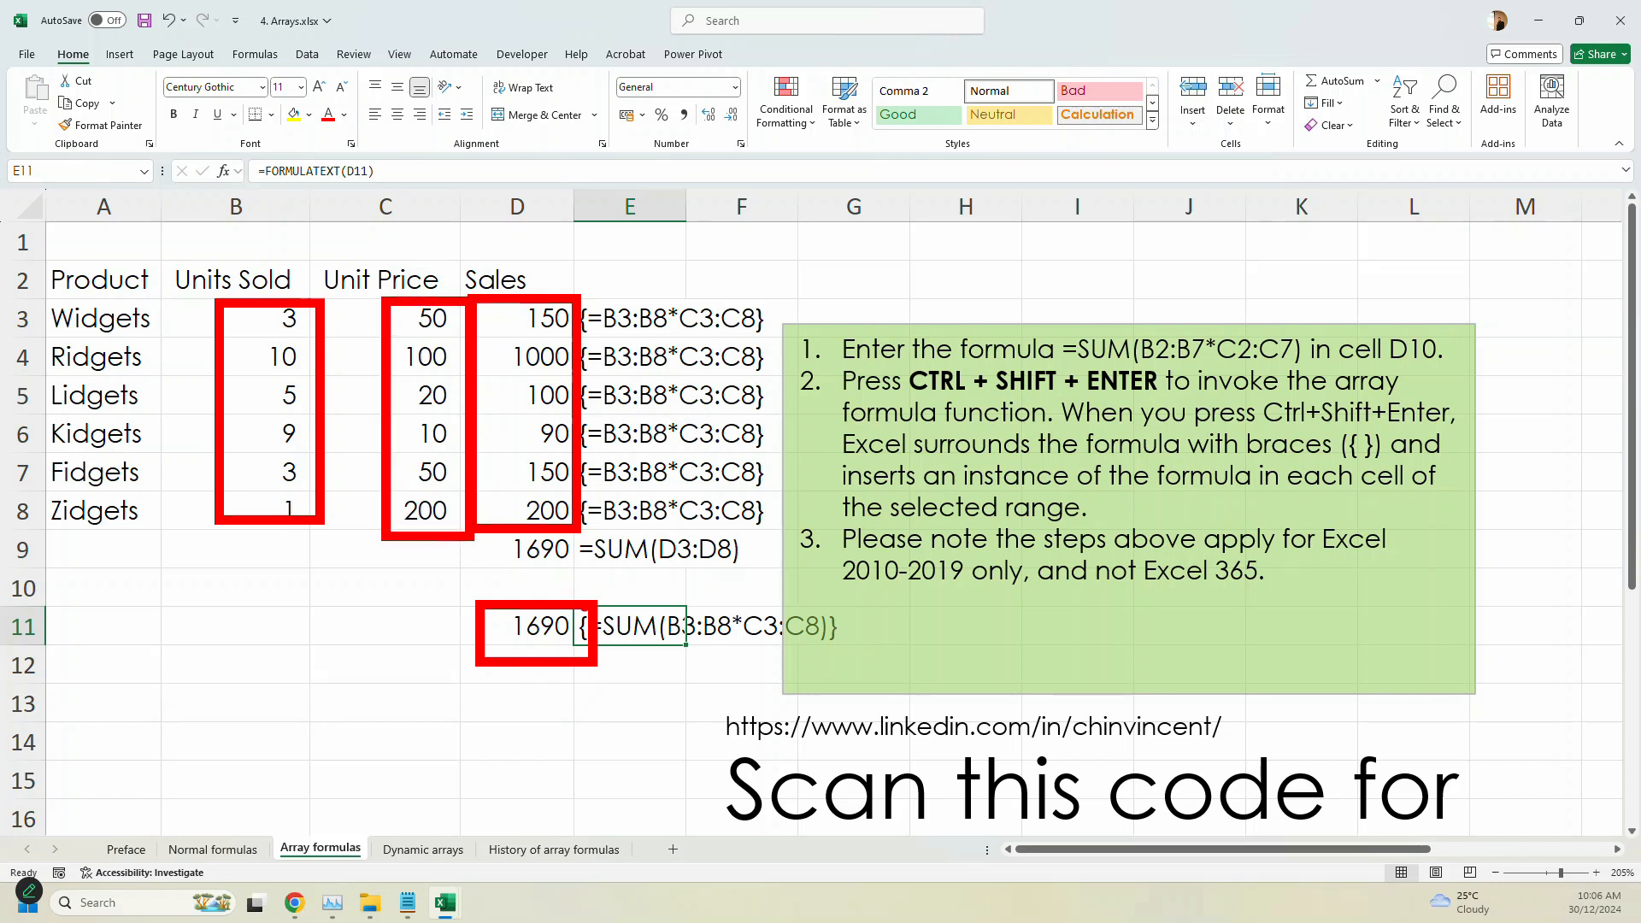
mouse_move(517, 329)
mouse_down()
mouse_move(546, 313)
mouse_move(556, 423)
mouse_up()
mouse_move(513, 647)
mouse_down()
mouse_move(536, 575)
mouse_move(582, 650)
mouse_move(731, 671)
mouse_move(825, 607)
mouse_move(773, 630)
mouse_up()
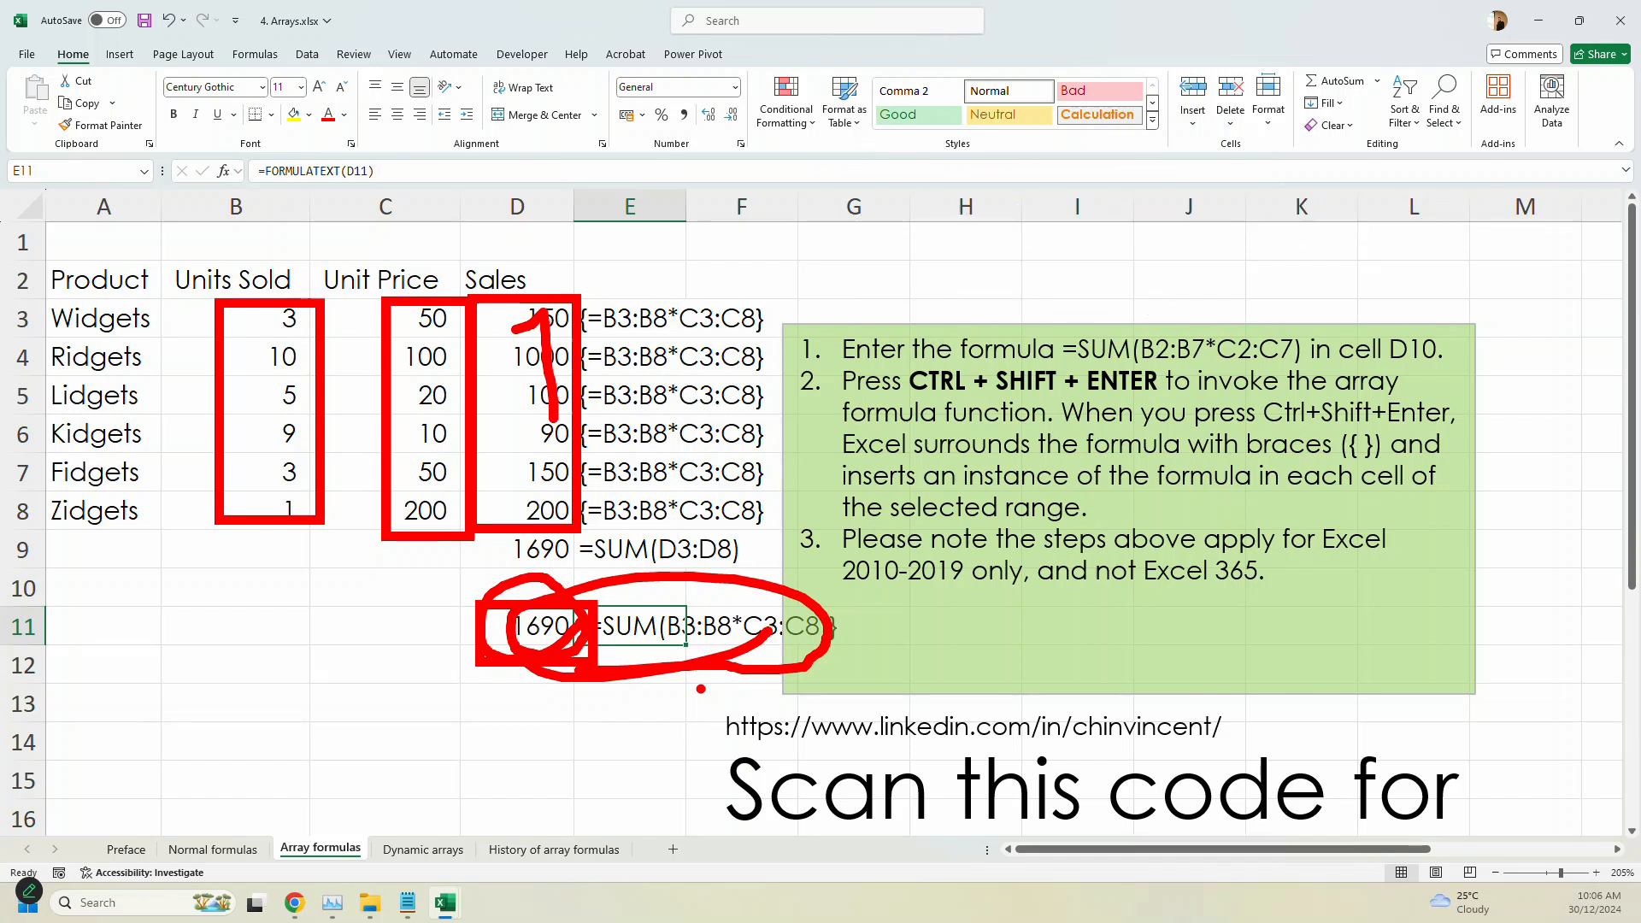
key(Escape)
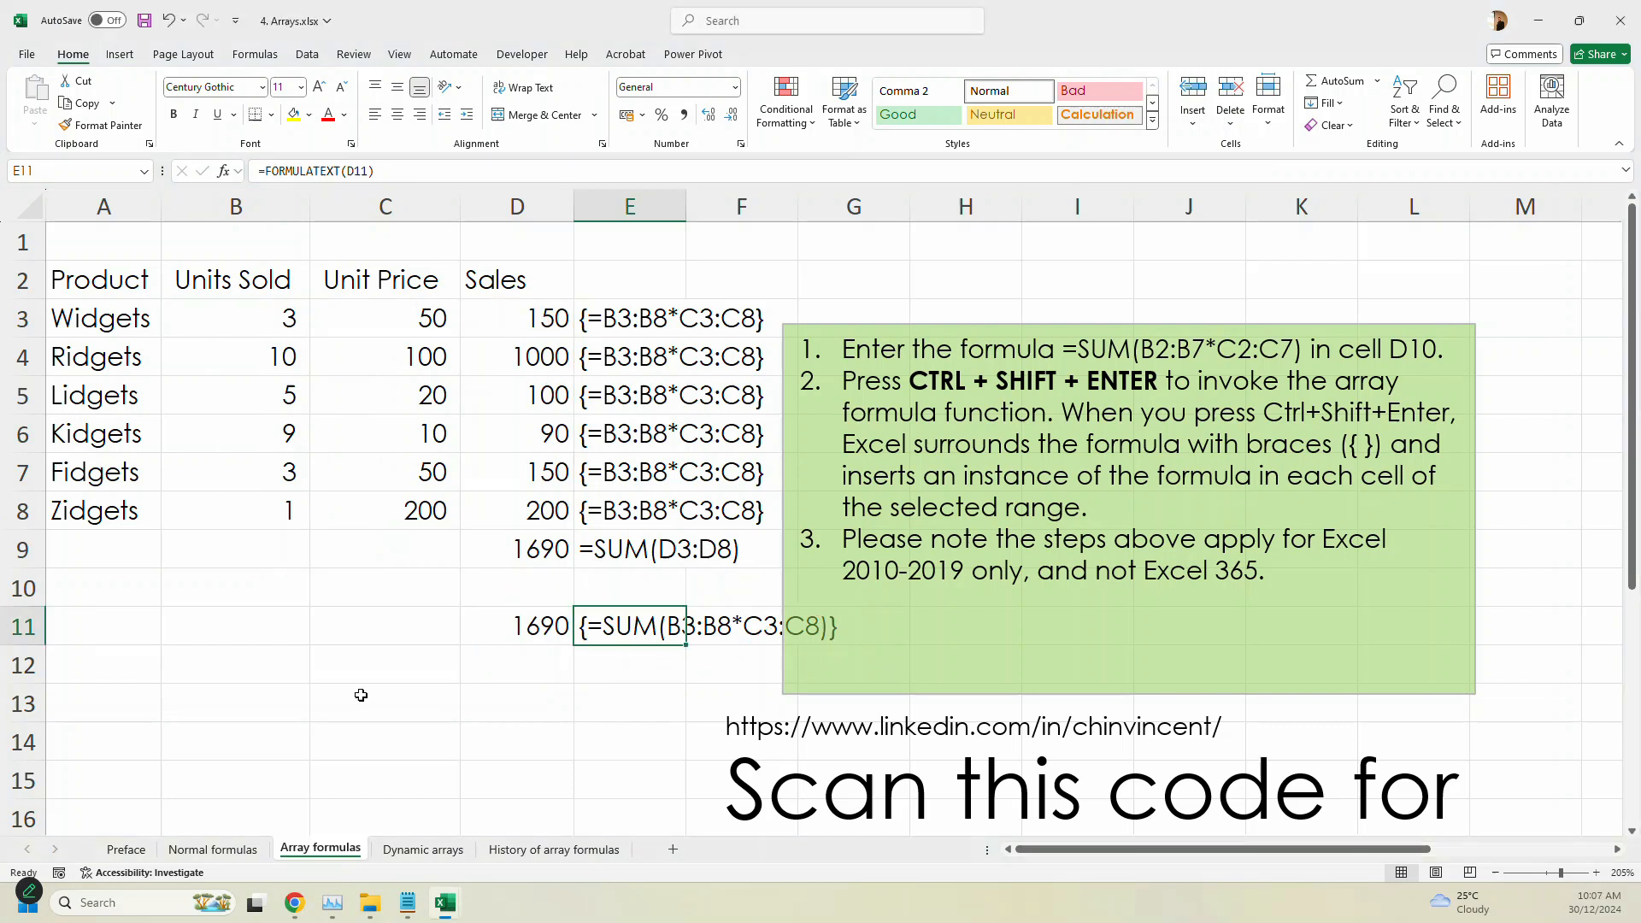
- Open the Dynamic arrays sheet and enlarge its product table for reading
click(421, 850)
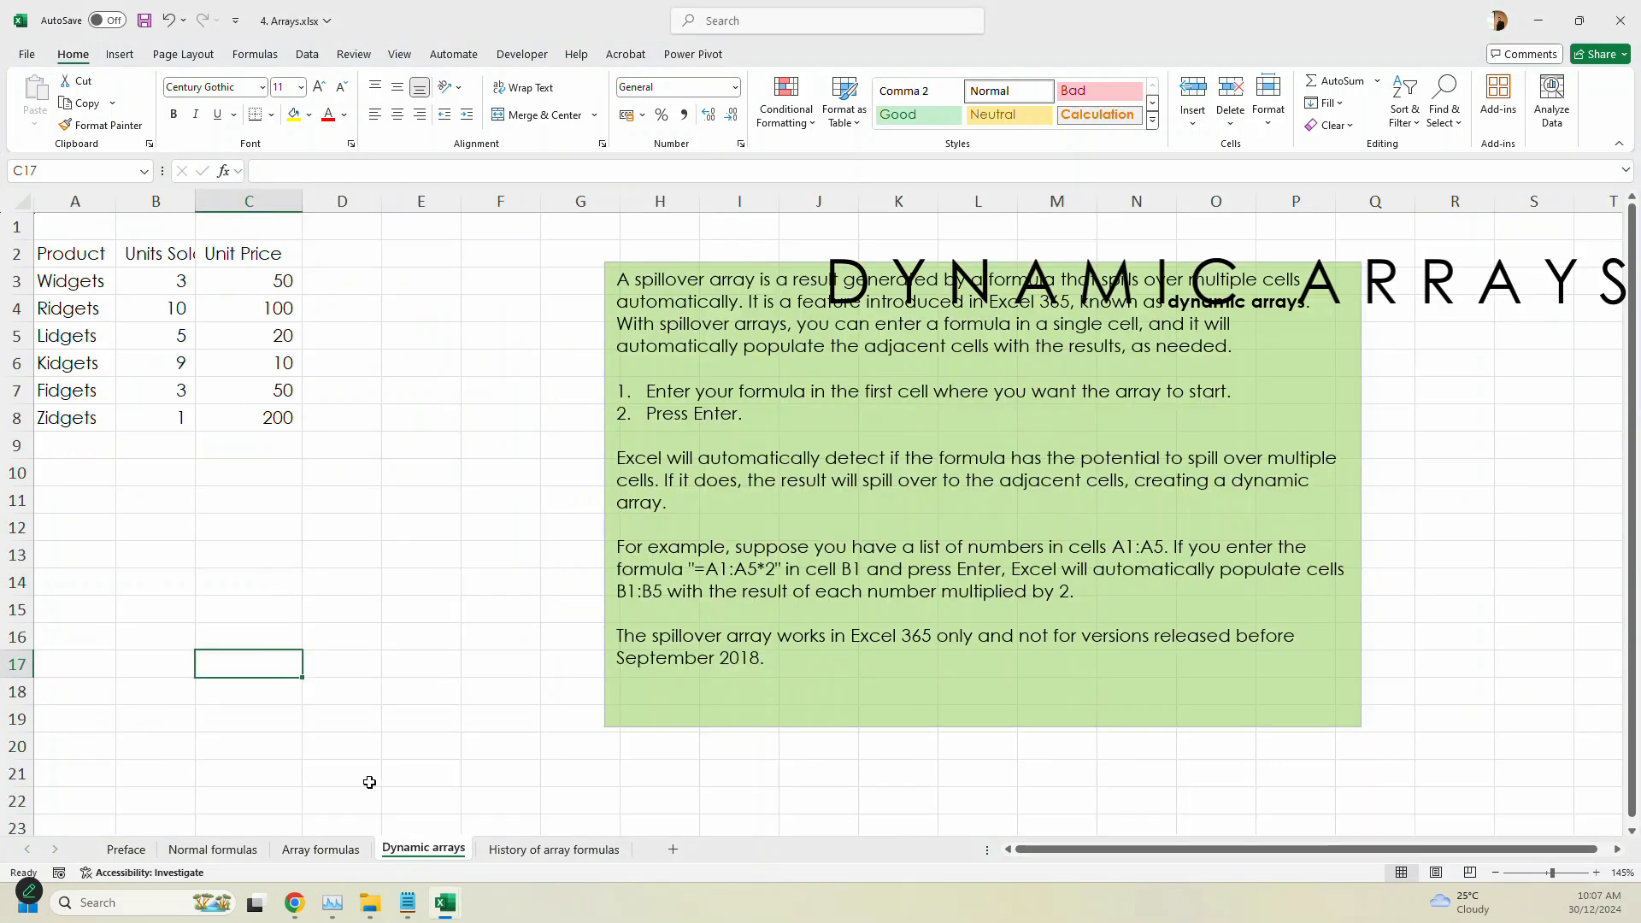
scroll(415, 556, up, 4)
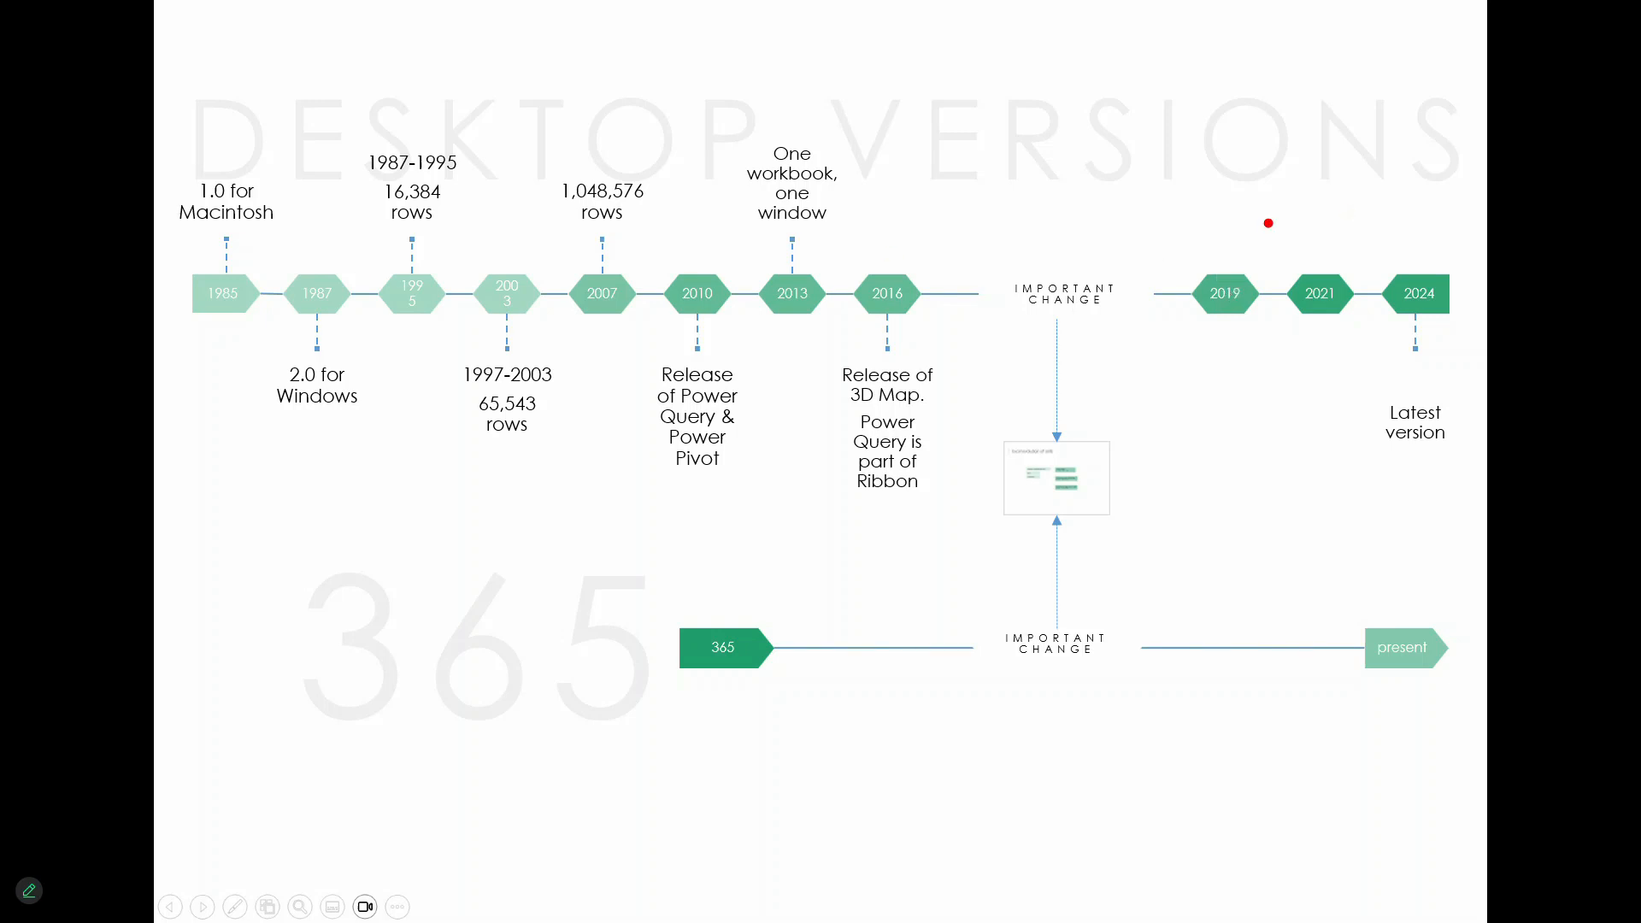
mouse_move(1261, 200)
mouse_down()
mouse_move(1272, 327)
mouse_move(1235, 345)
mouse_move(310, 385)
mouse_up()
mouse_move(1263, 205)
mouse_down()
mouse_move(267, 228)
mouse_move(1305, 359)
mouse_up()
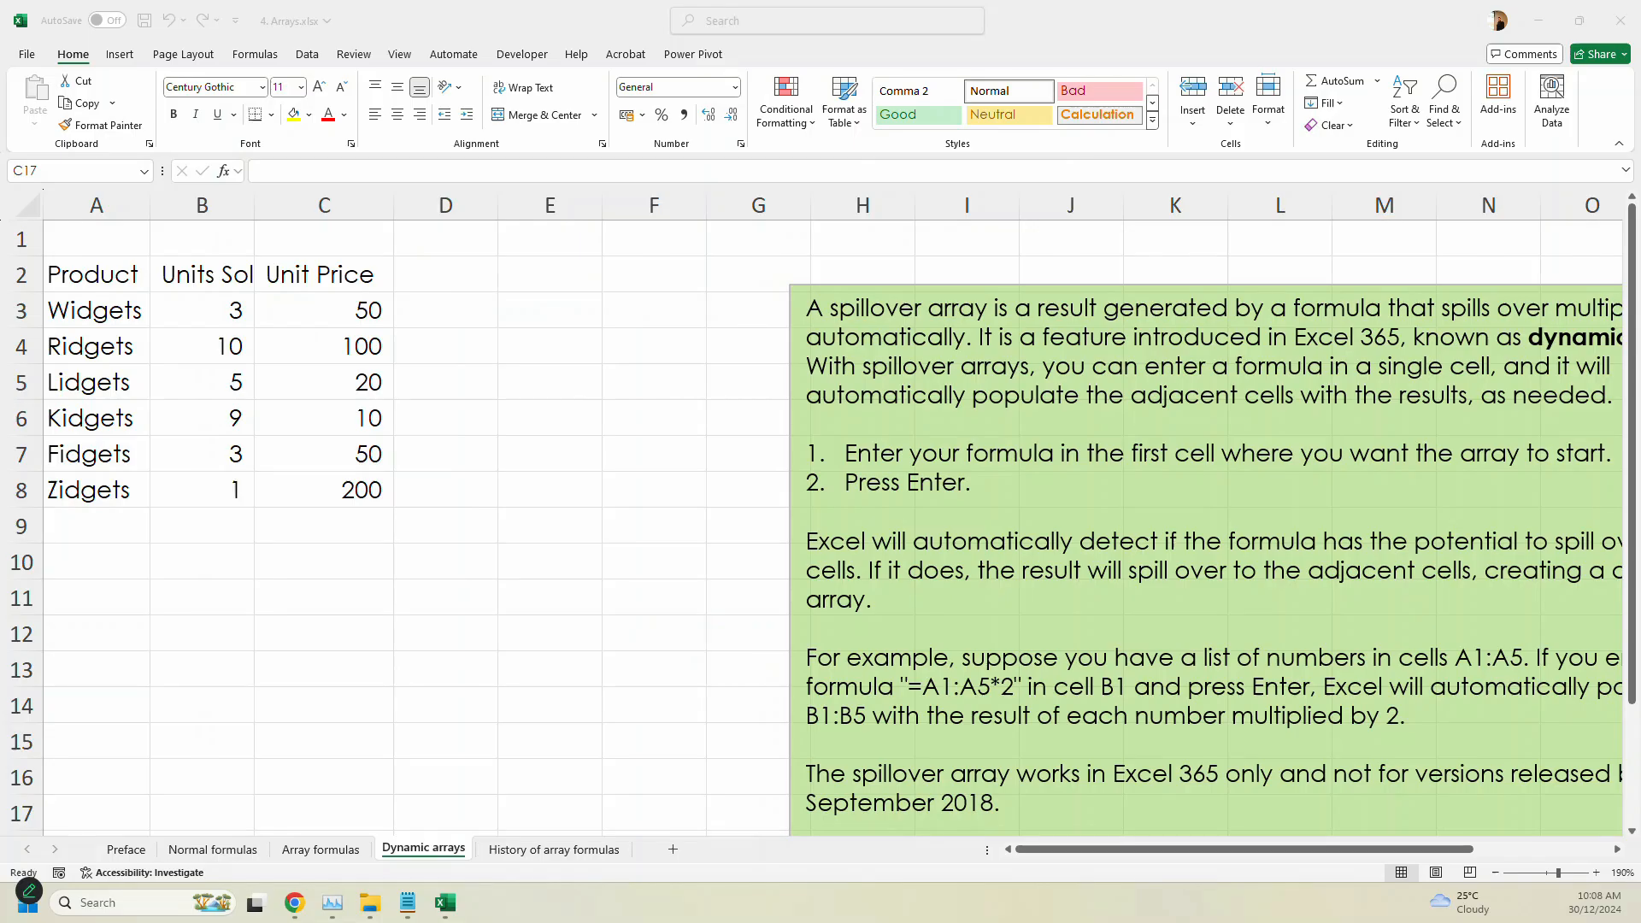
- Add the header "Sales" in D2 beside Unit Price on the Dynamic arrays sheet
click(468, 277)
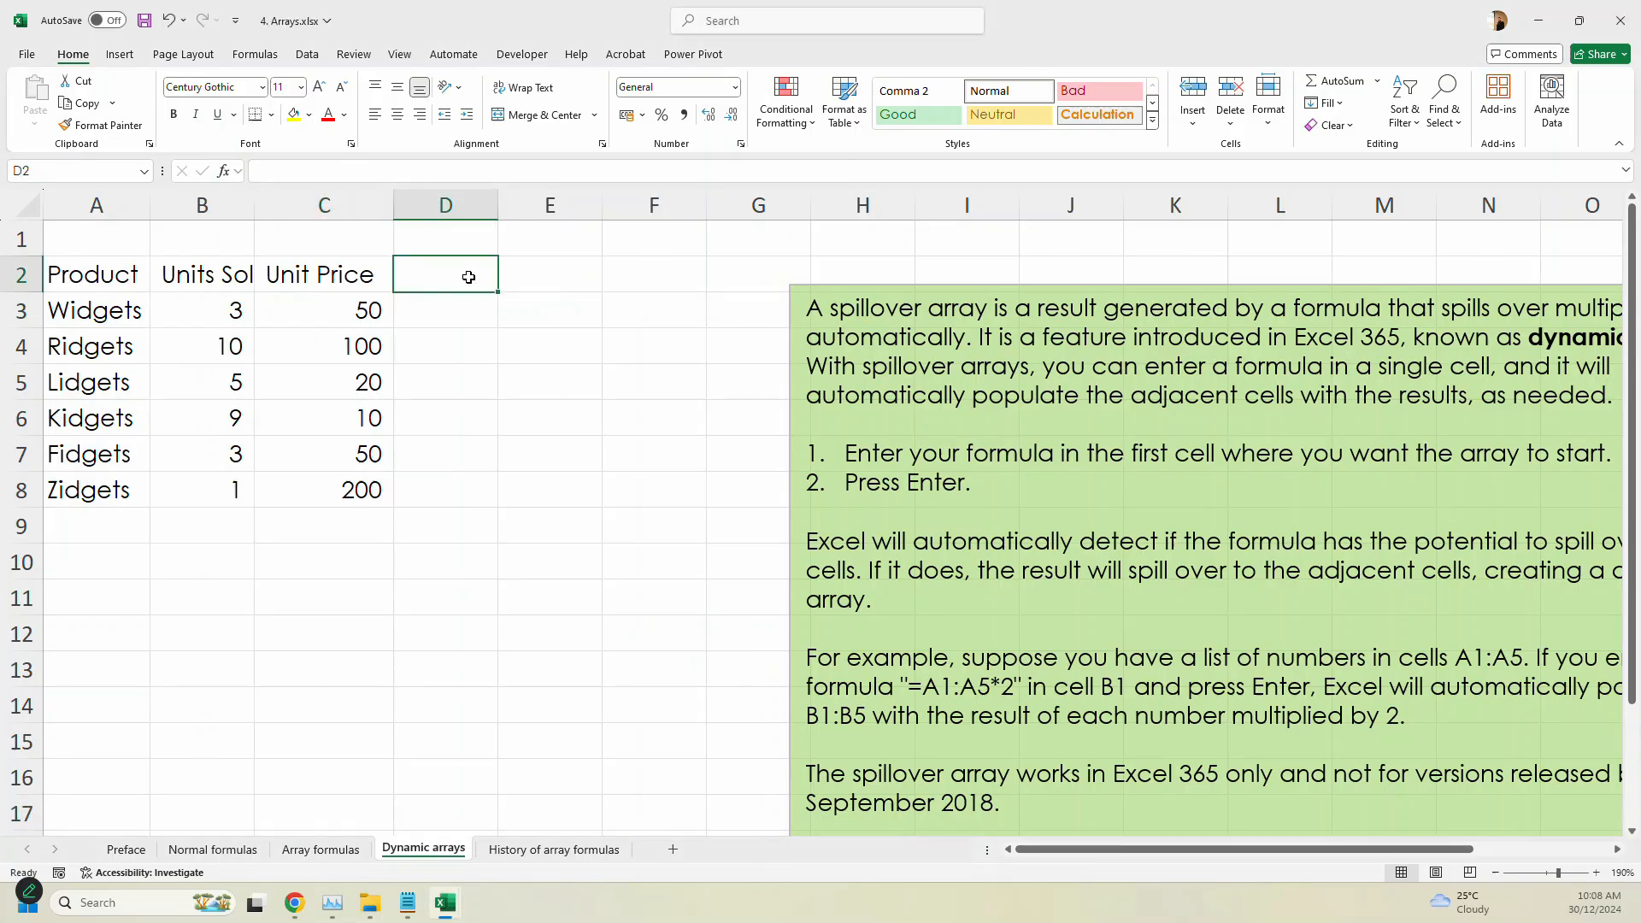
text(Sales)
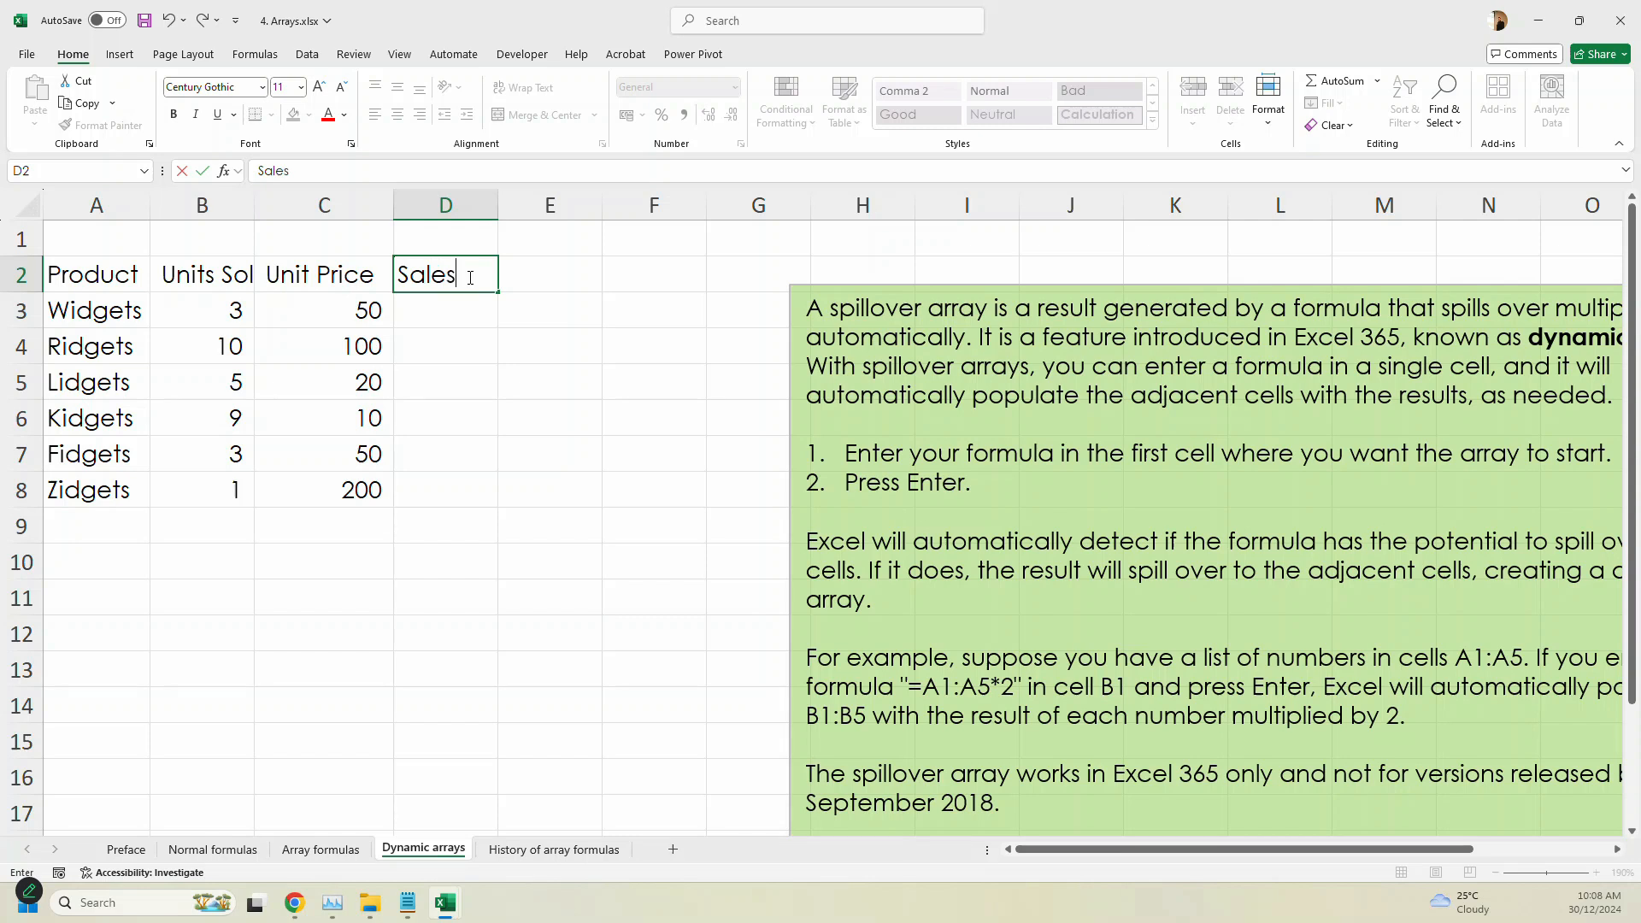
key(Return)
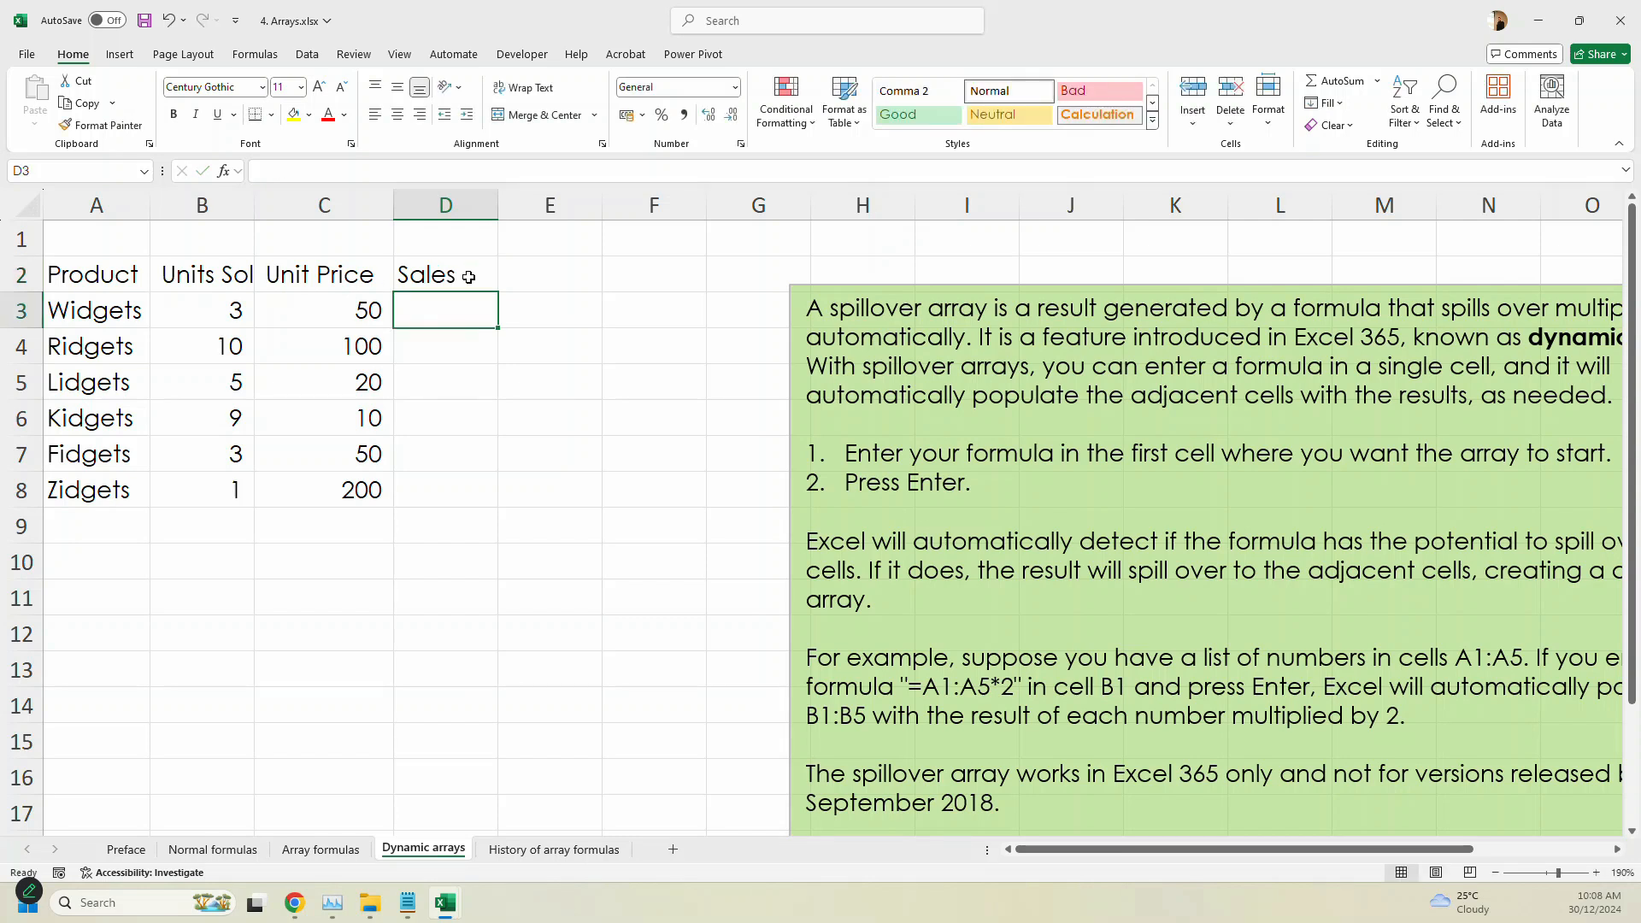
- Review the array formula in D3 of the Array formulas sheet without changing it
click(338, 849)
click(494, 329)
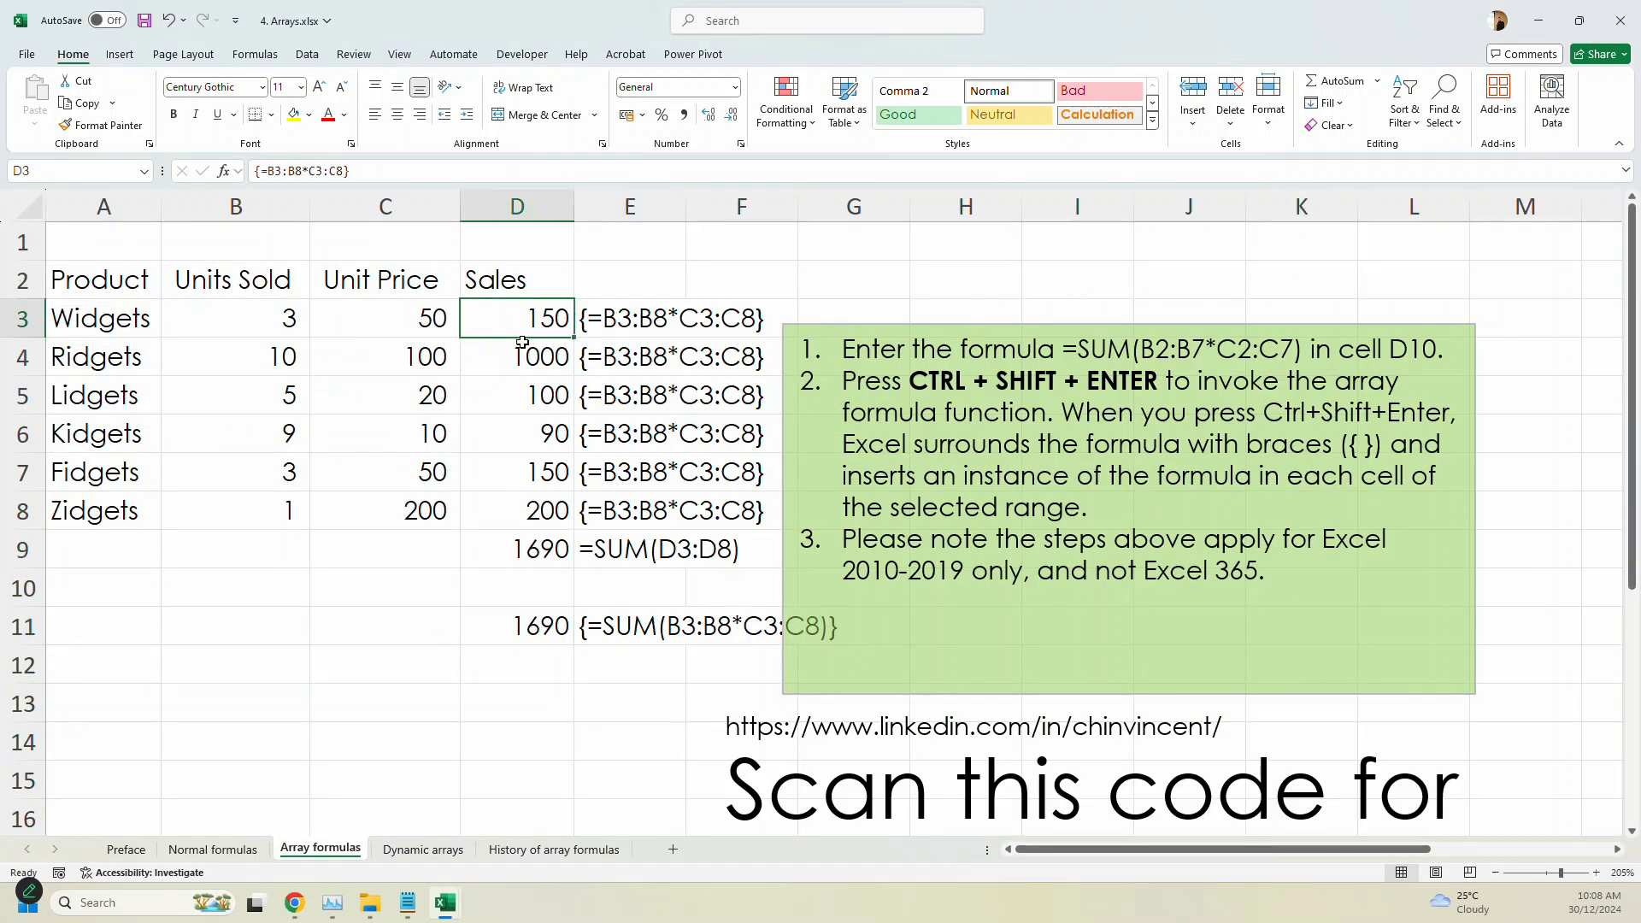
key(F2)
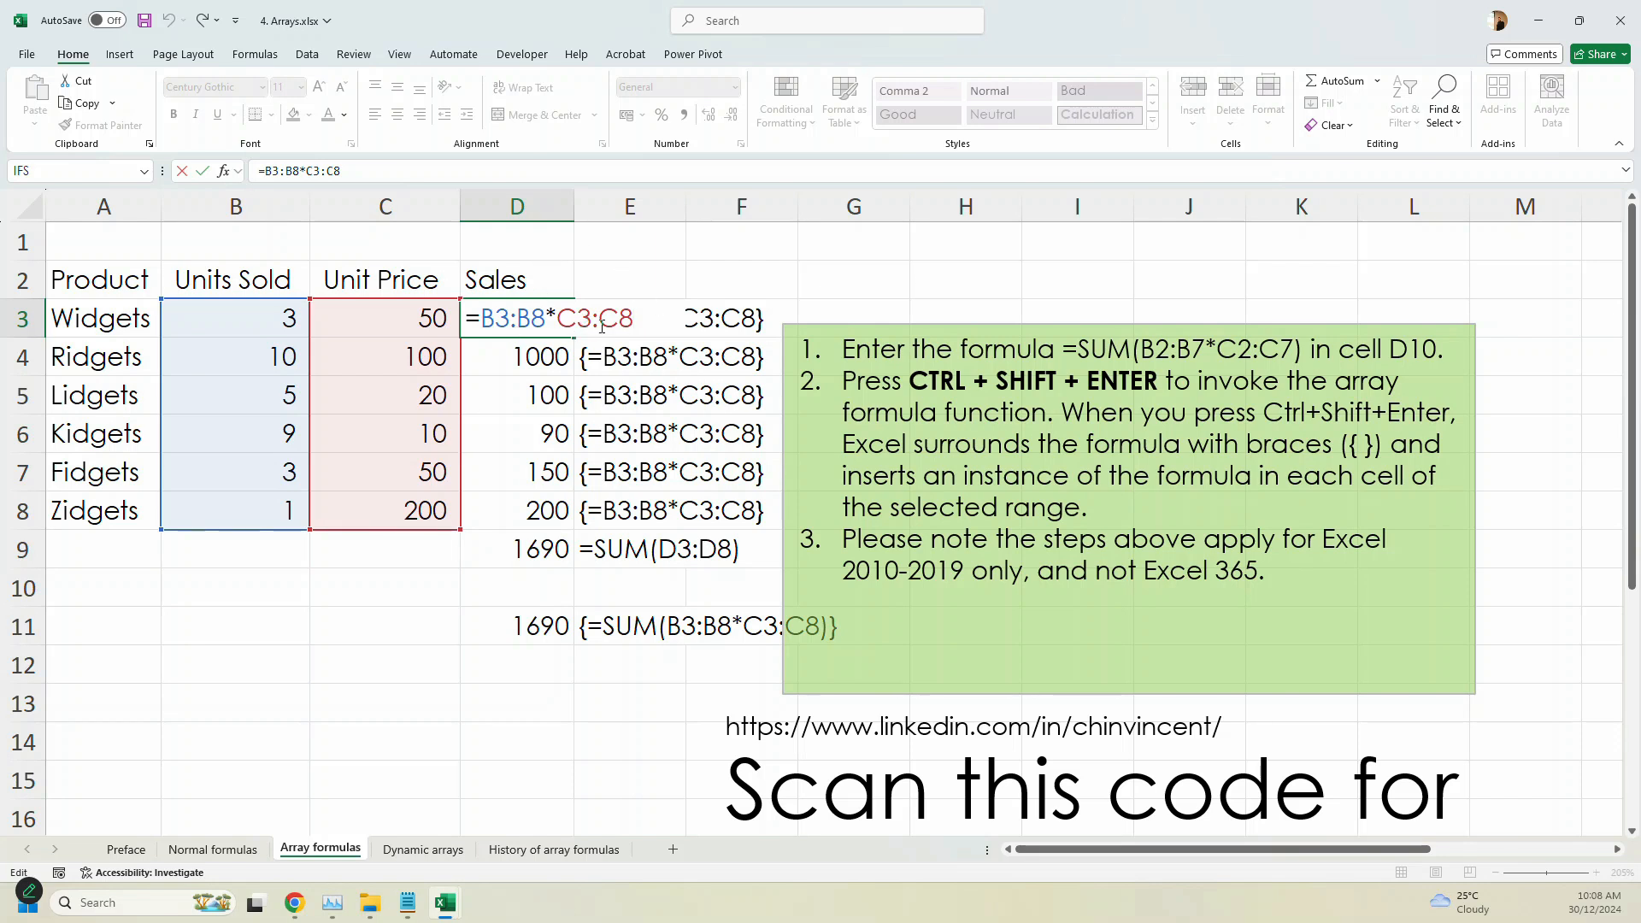
key(Escape)
- Calculate all product sales on the Dynamic arrays sheet by entering the formula =B3:B8*C3:C8 in D3
click(448, 850)
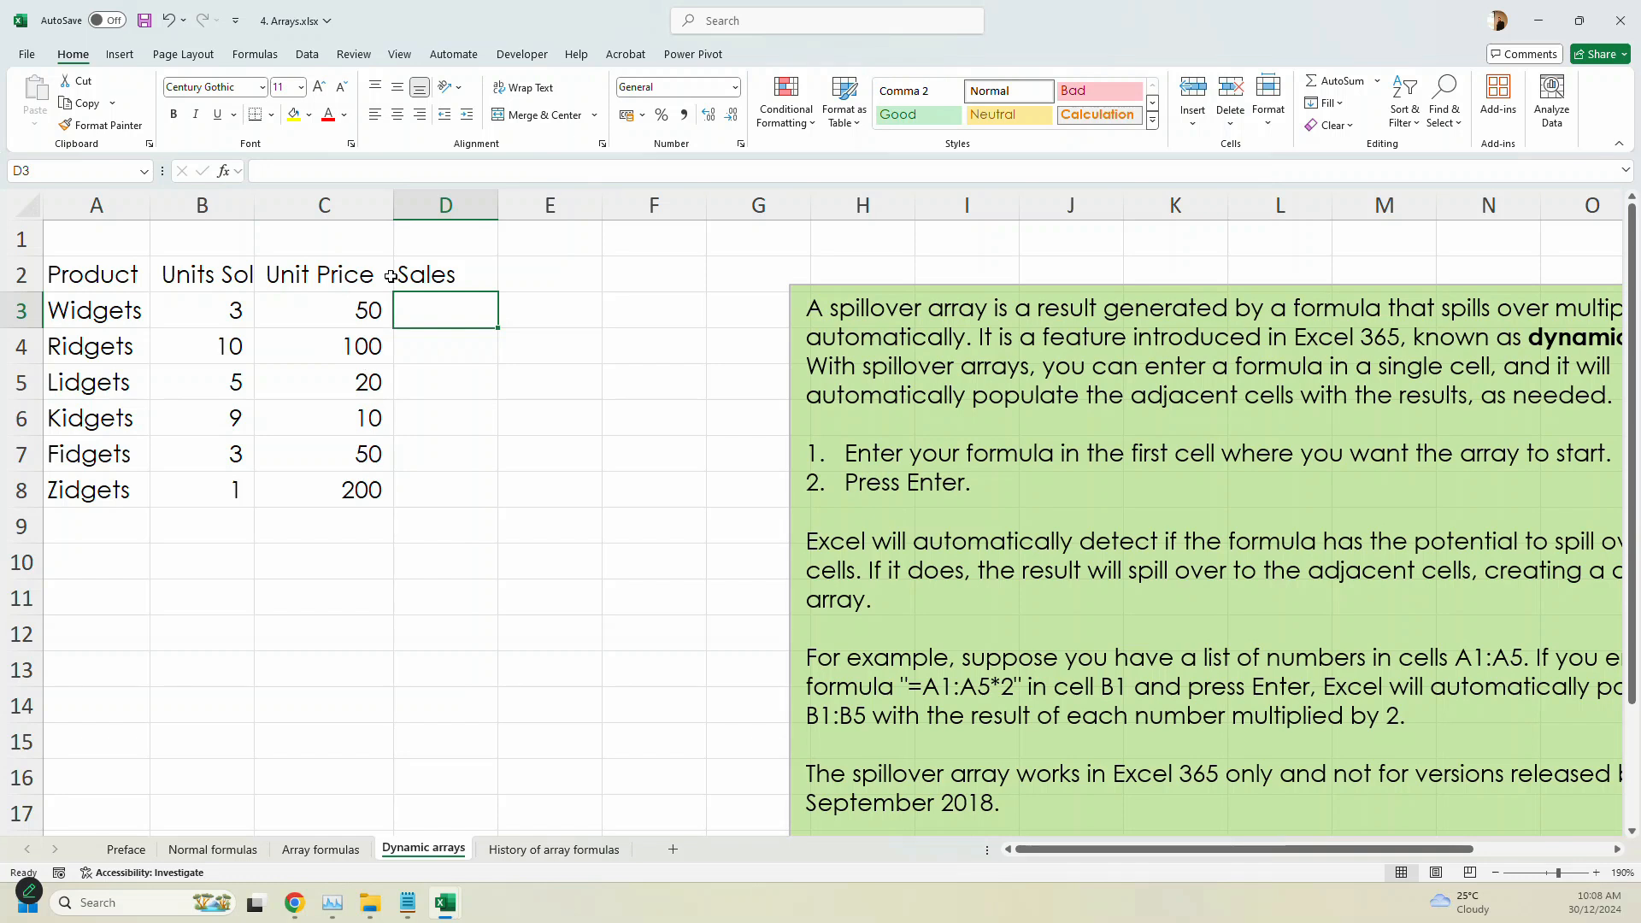
text(=)
drag(220, 309, 240, 492)
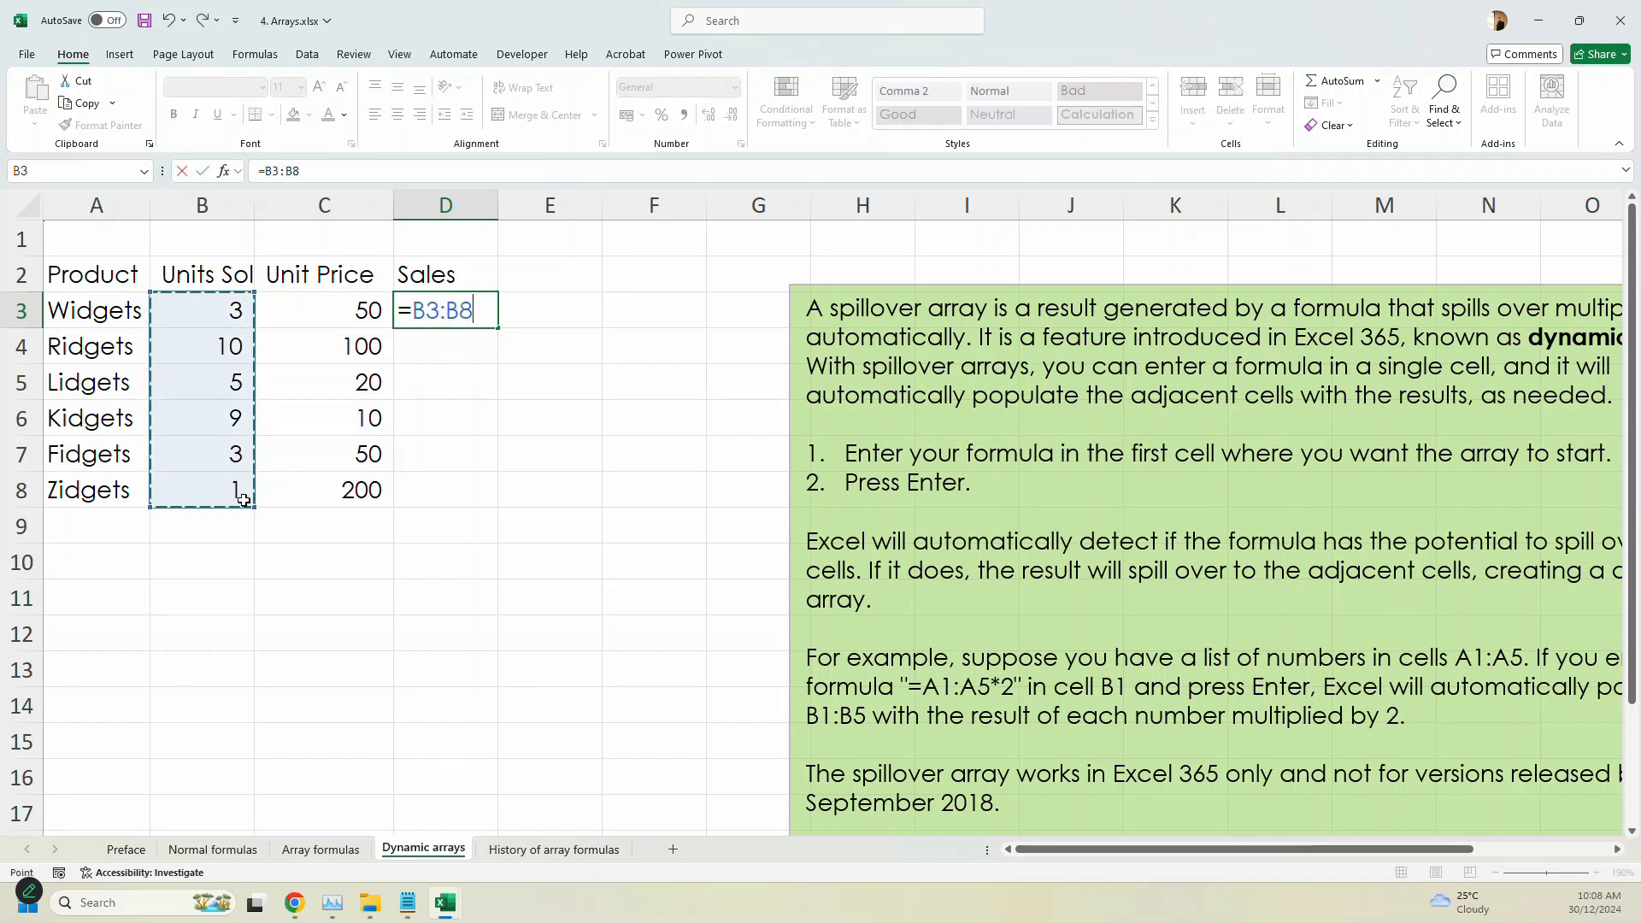
text(*)
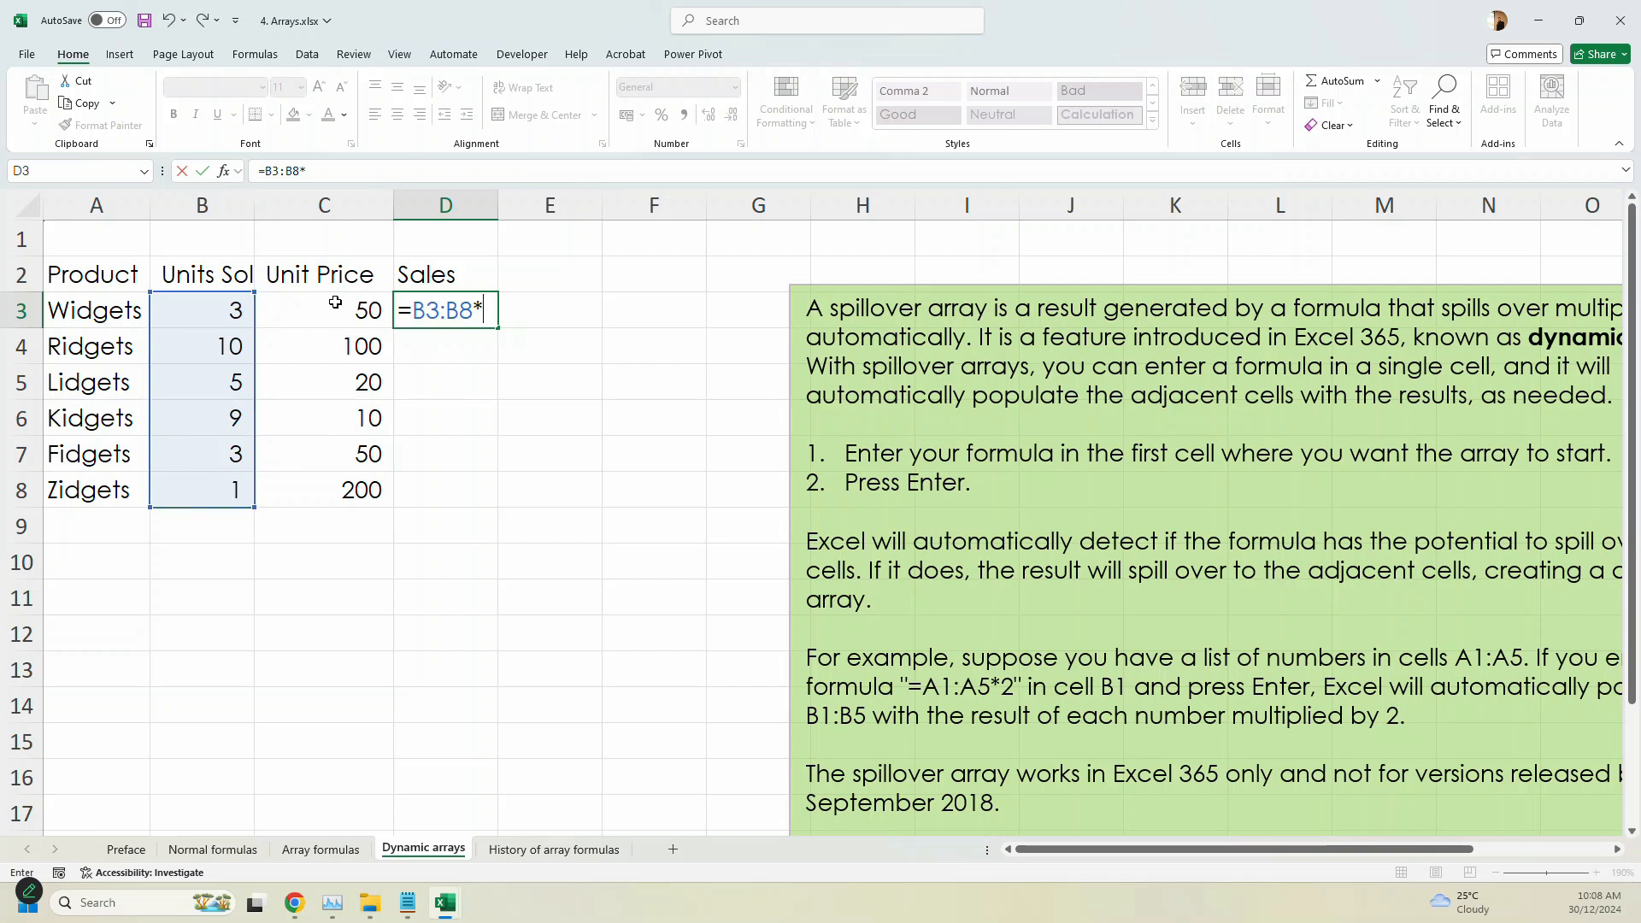
click(335, 304)
drag(335, 302, 328, 480)
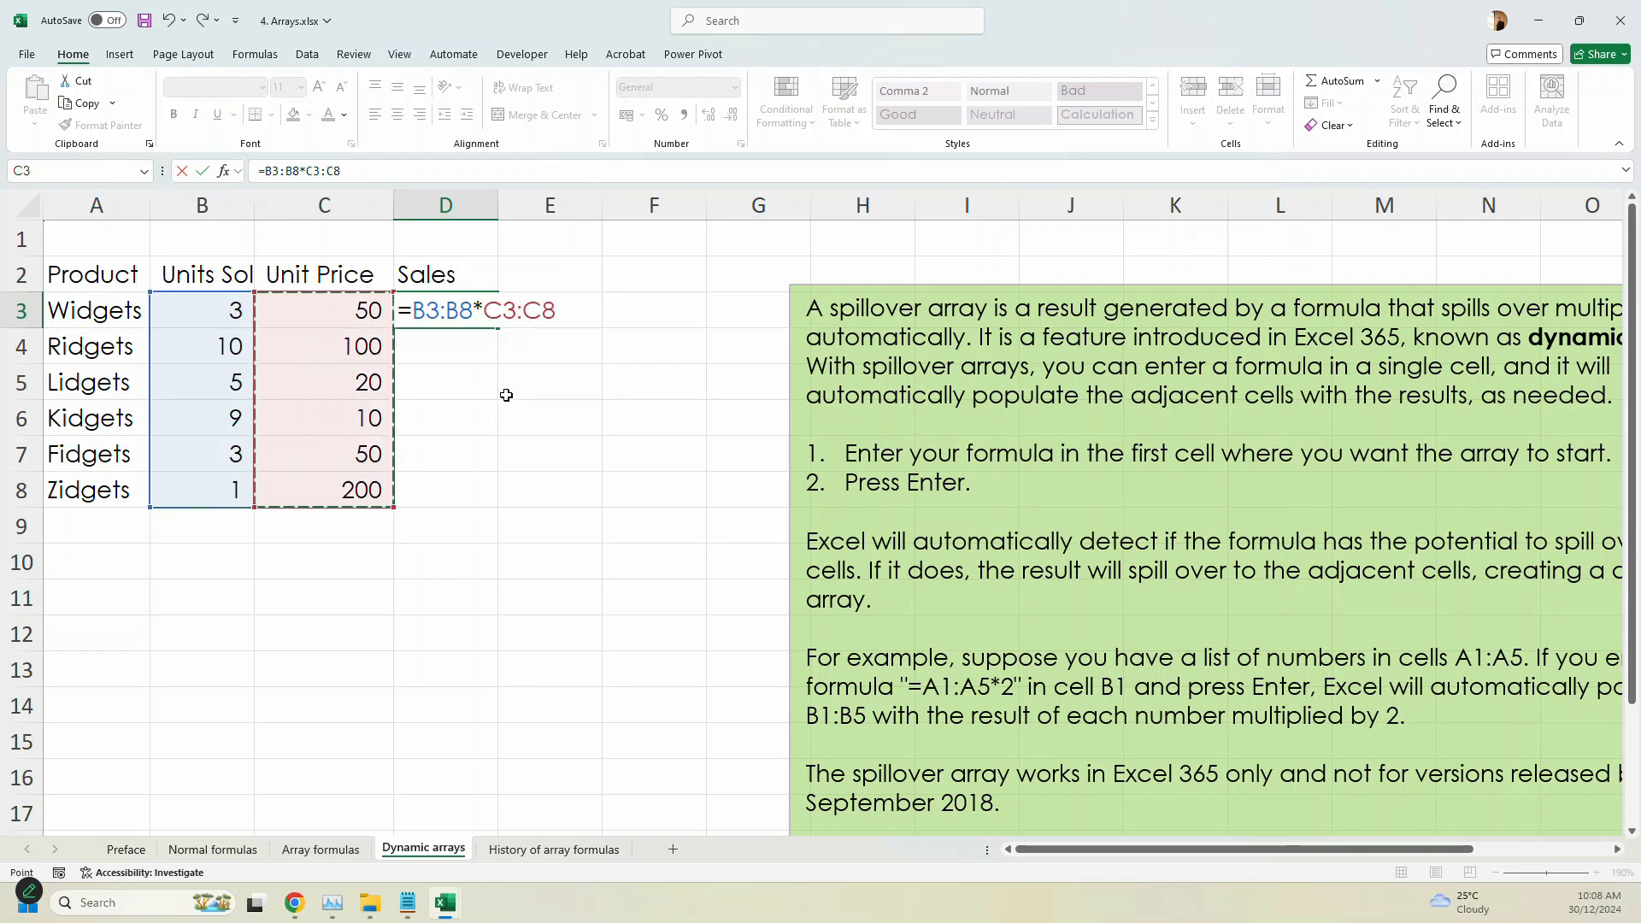
key(Return)
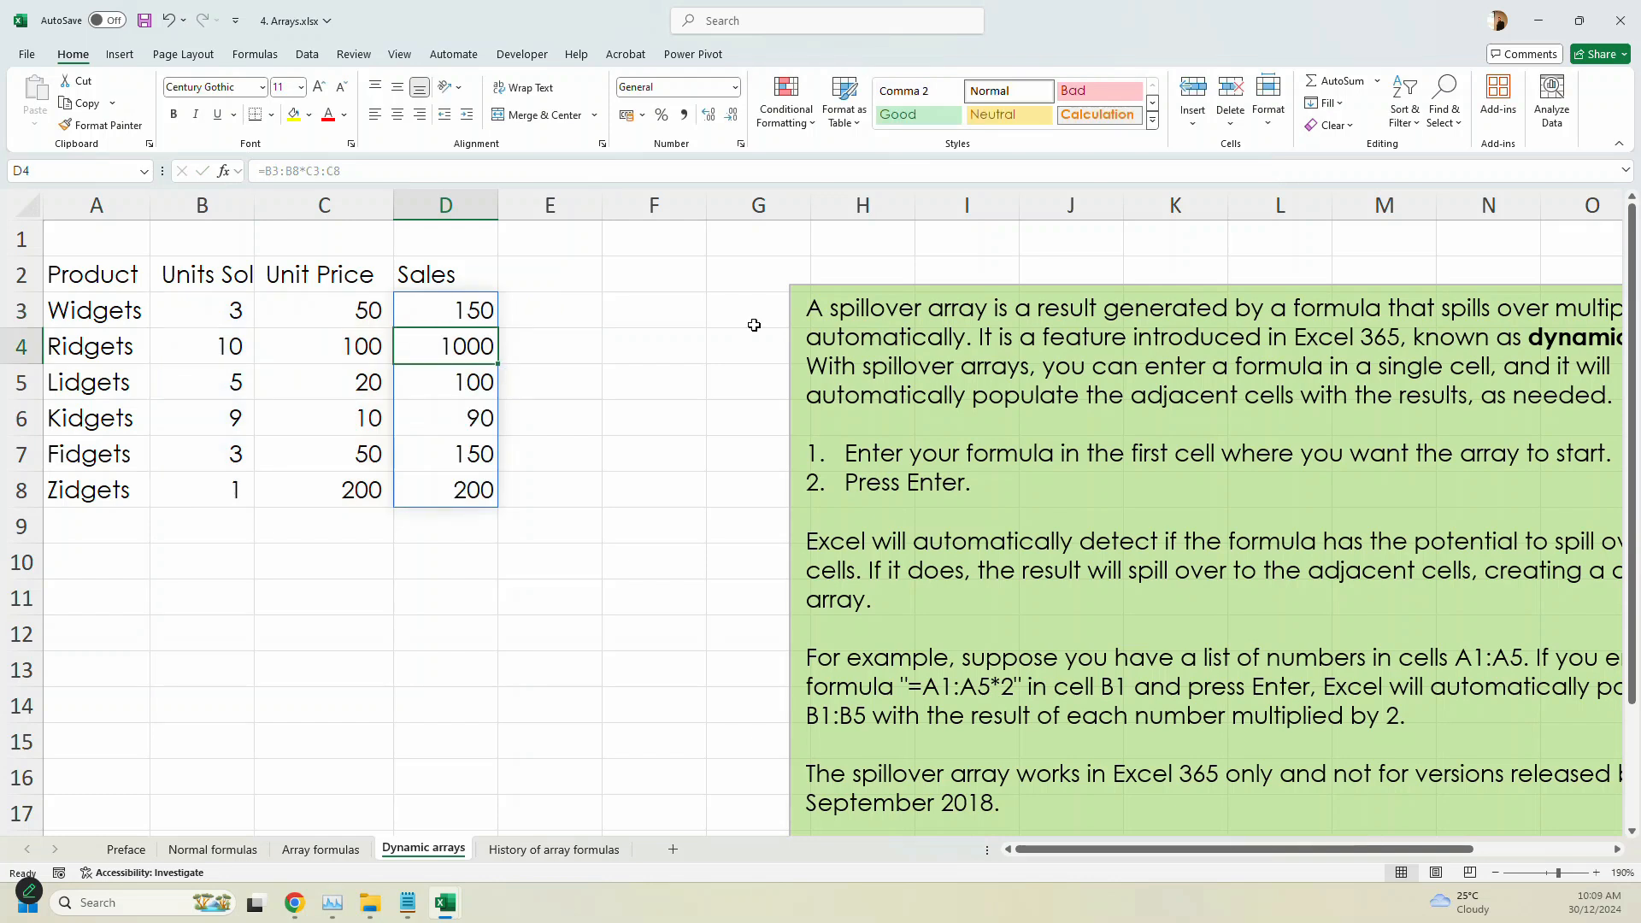
- Compare the formula shown for D3 with the one shown for the spilled cell D4
mouse_move(1460, 903)
click(457, 315)
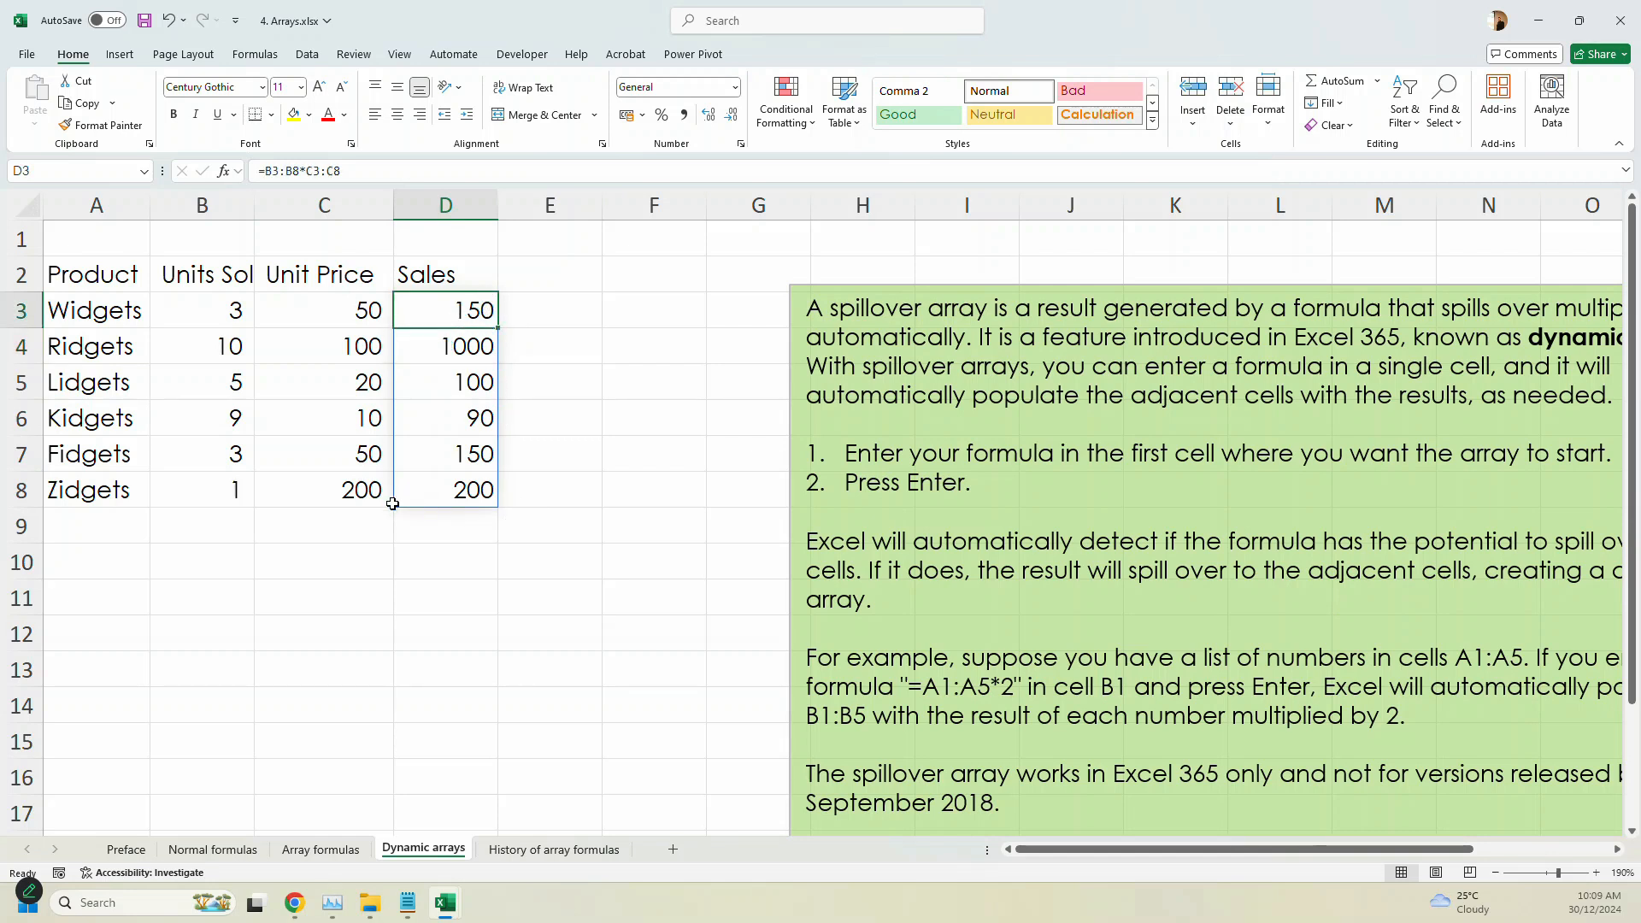
click(460, 346)
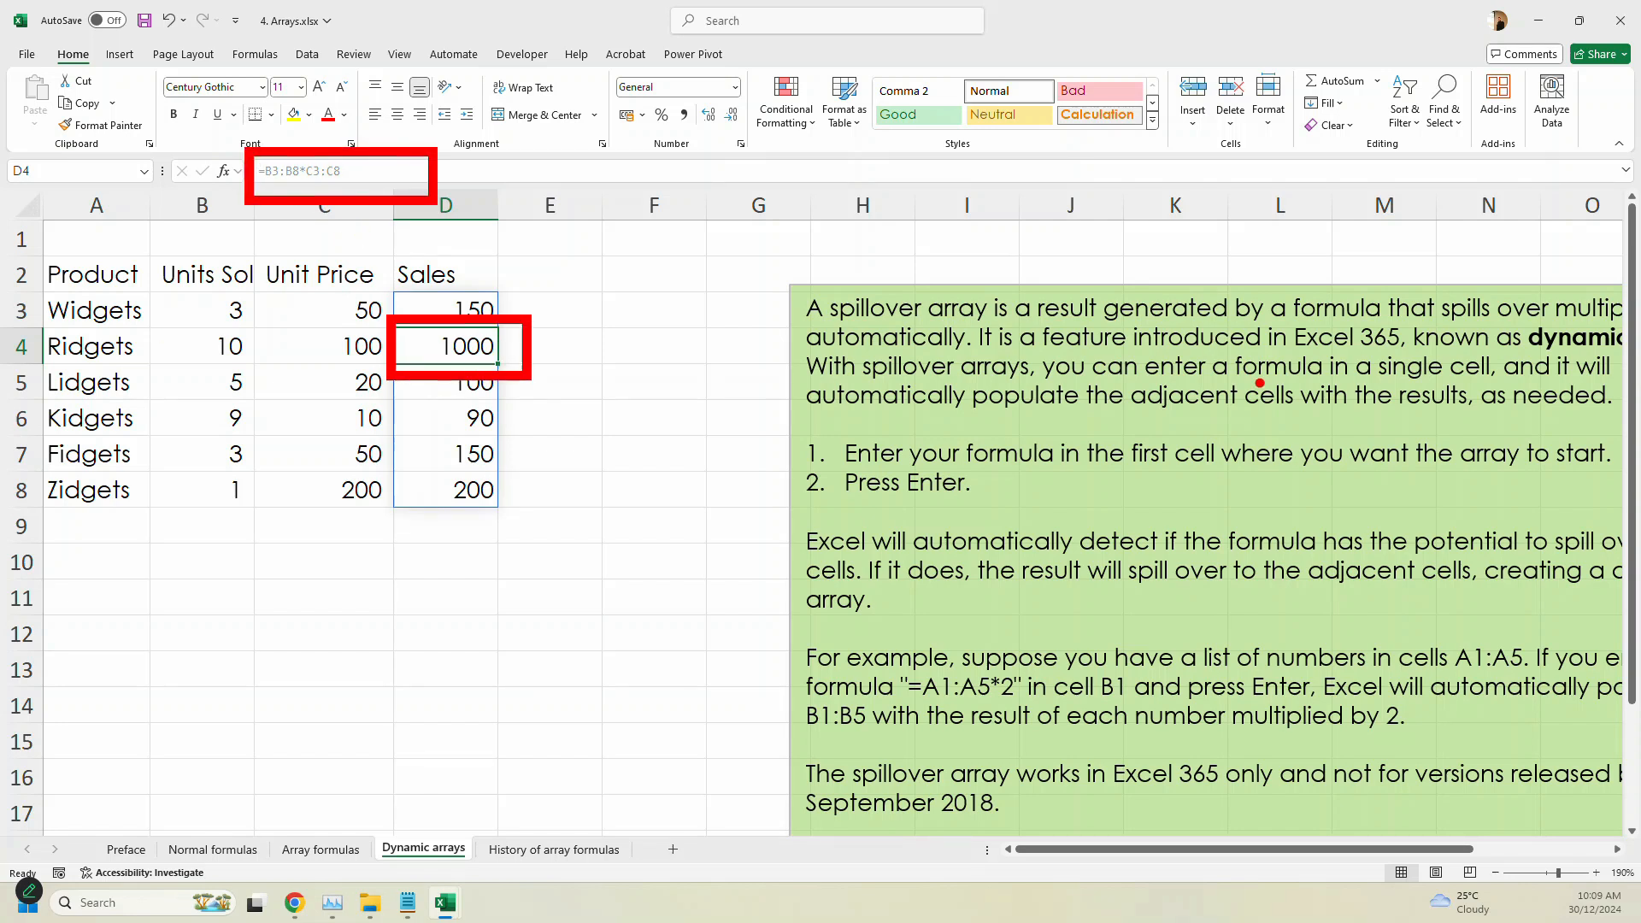
click(423, 313)
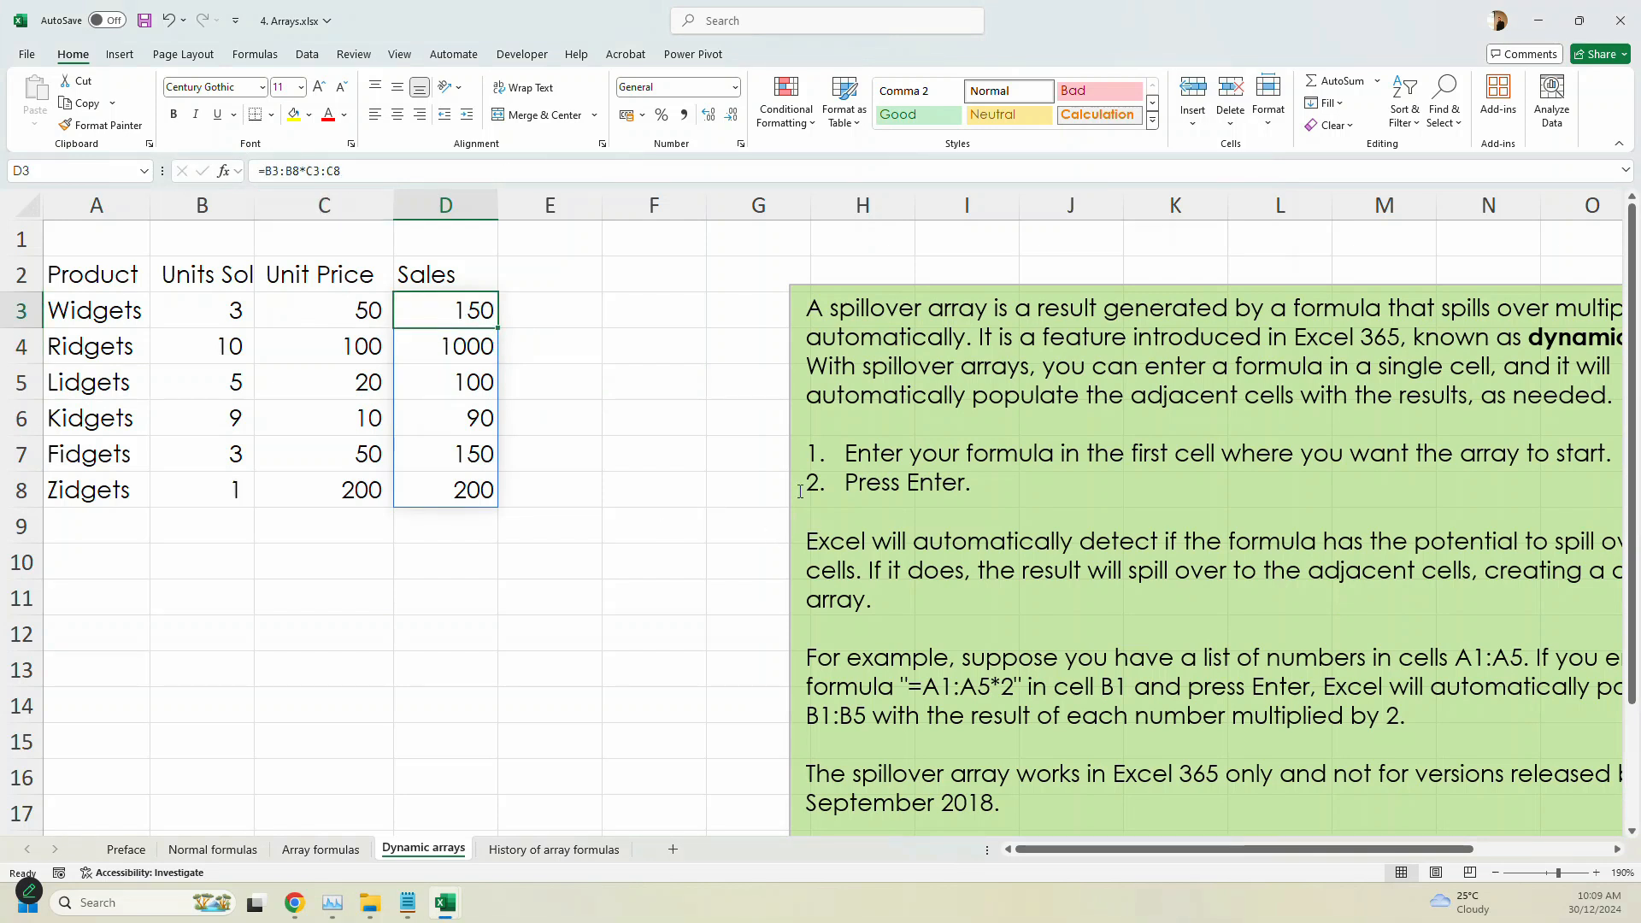
- Enter =FORMULATEXT(D3) in E3 to display the sales formula and fill it down to E8
click(573, 312)
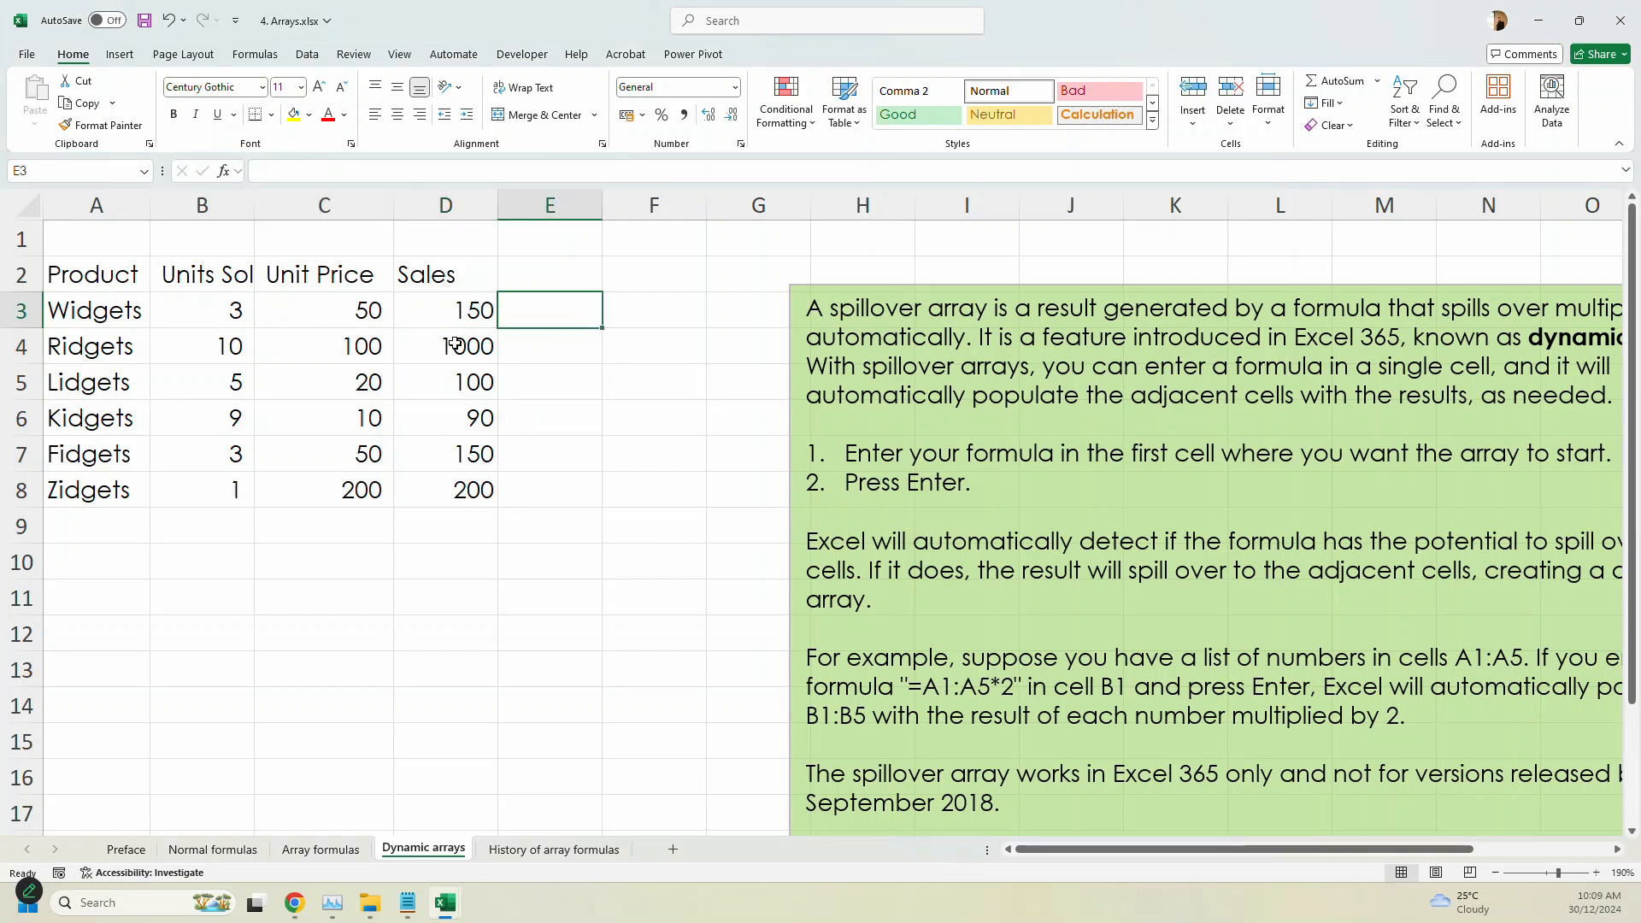
text(=)
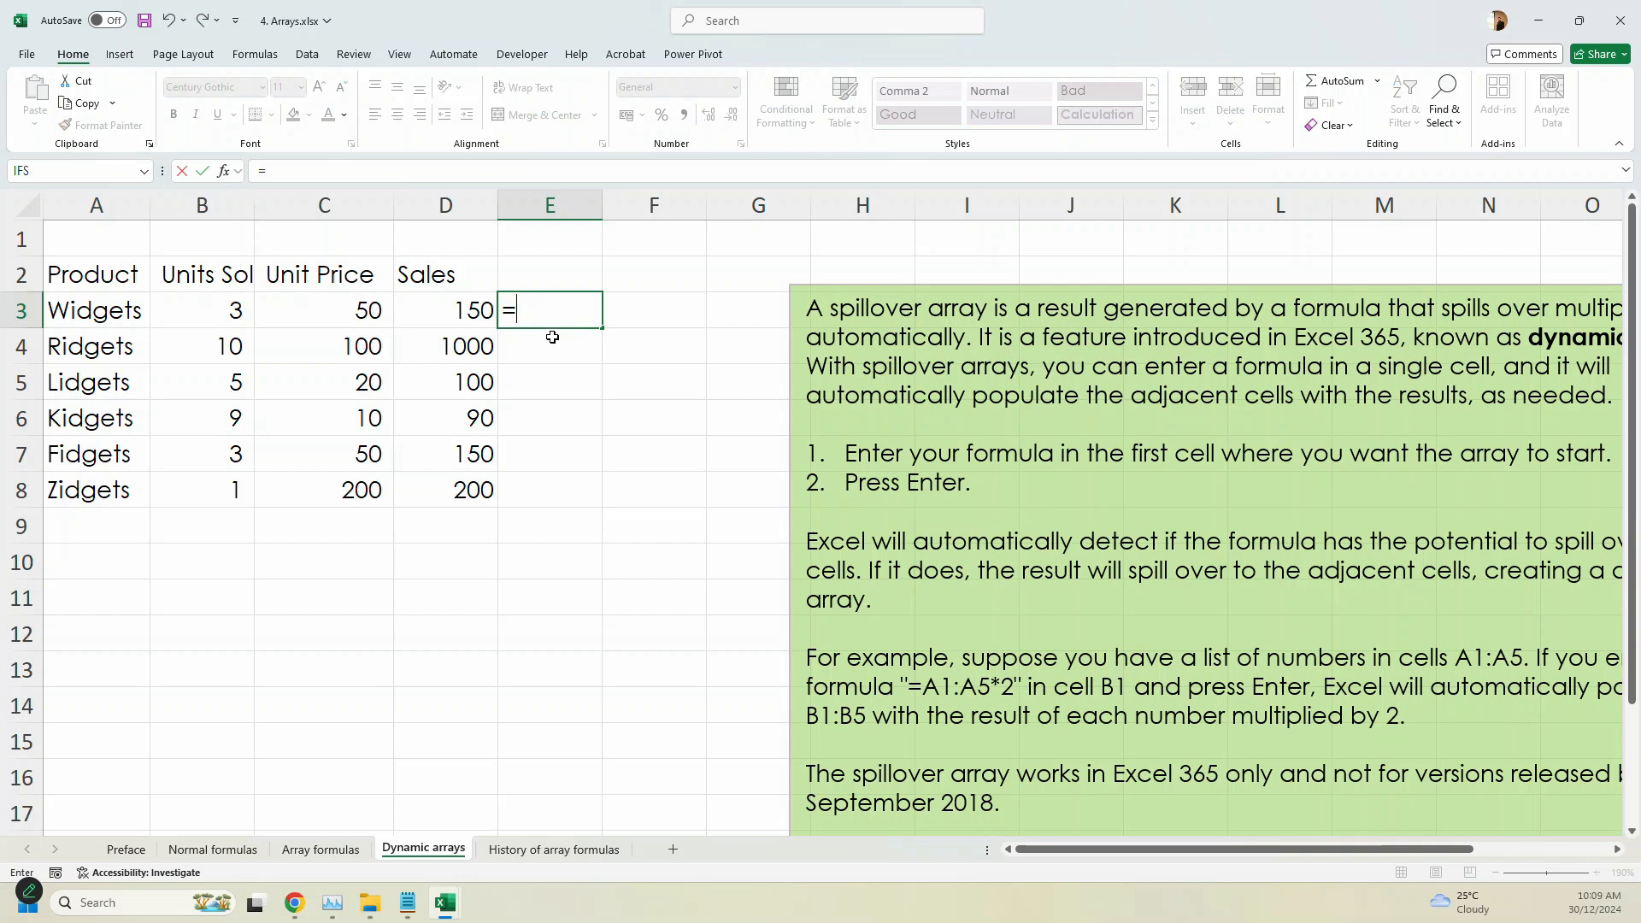
text(fo)
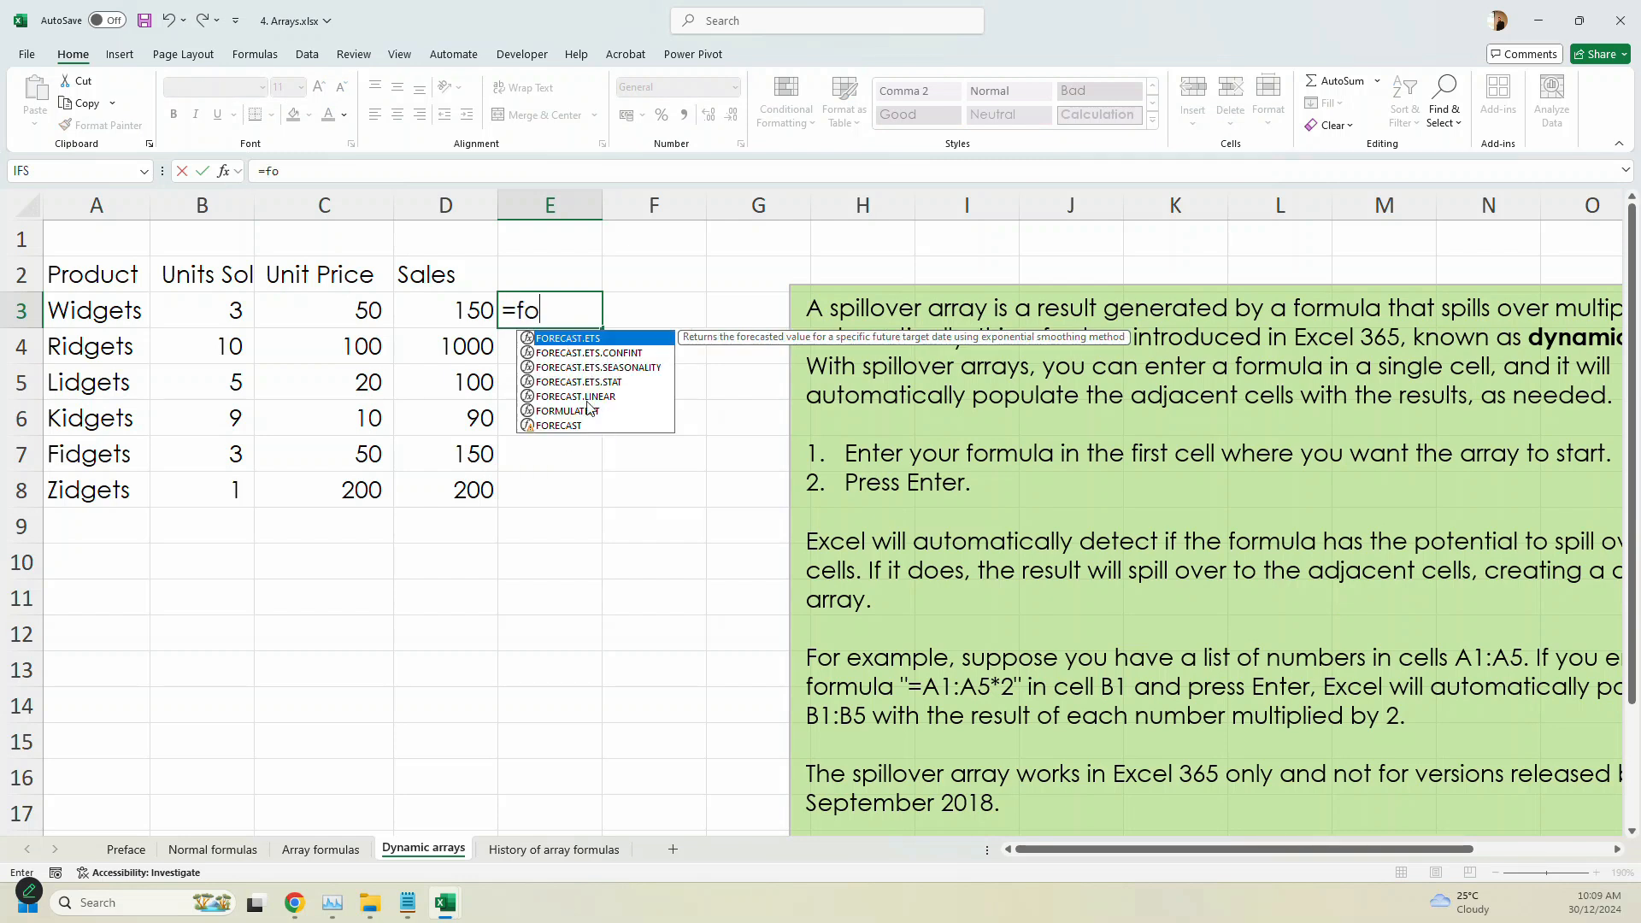
double_click(588, 410)
click(421, 312)
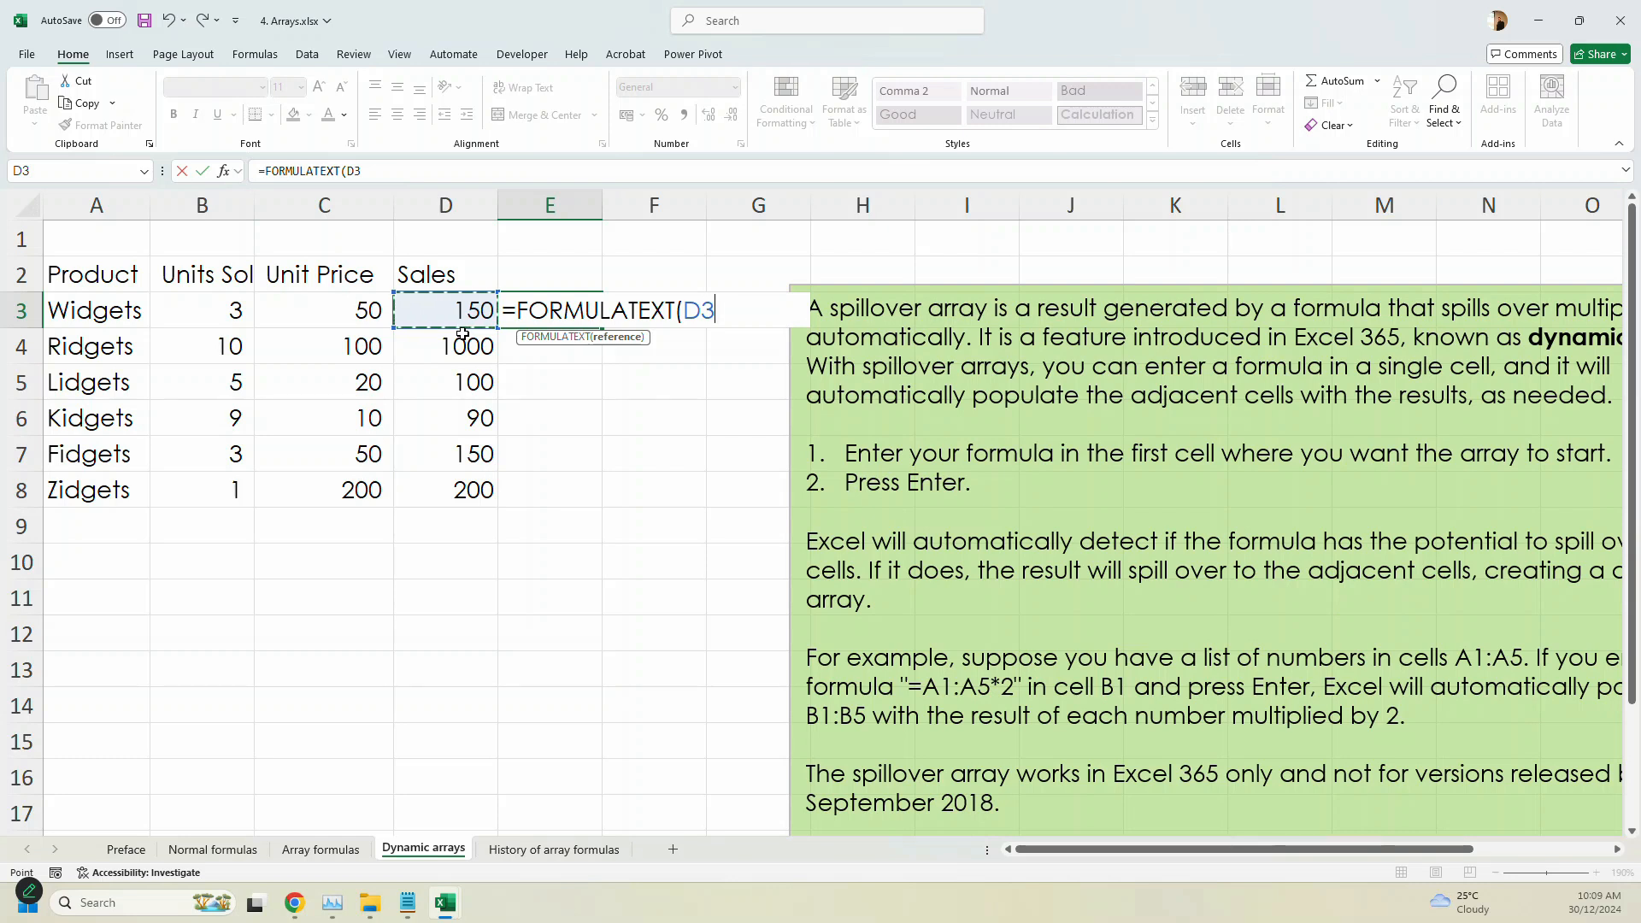
key(Return)
click(599, 325)
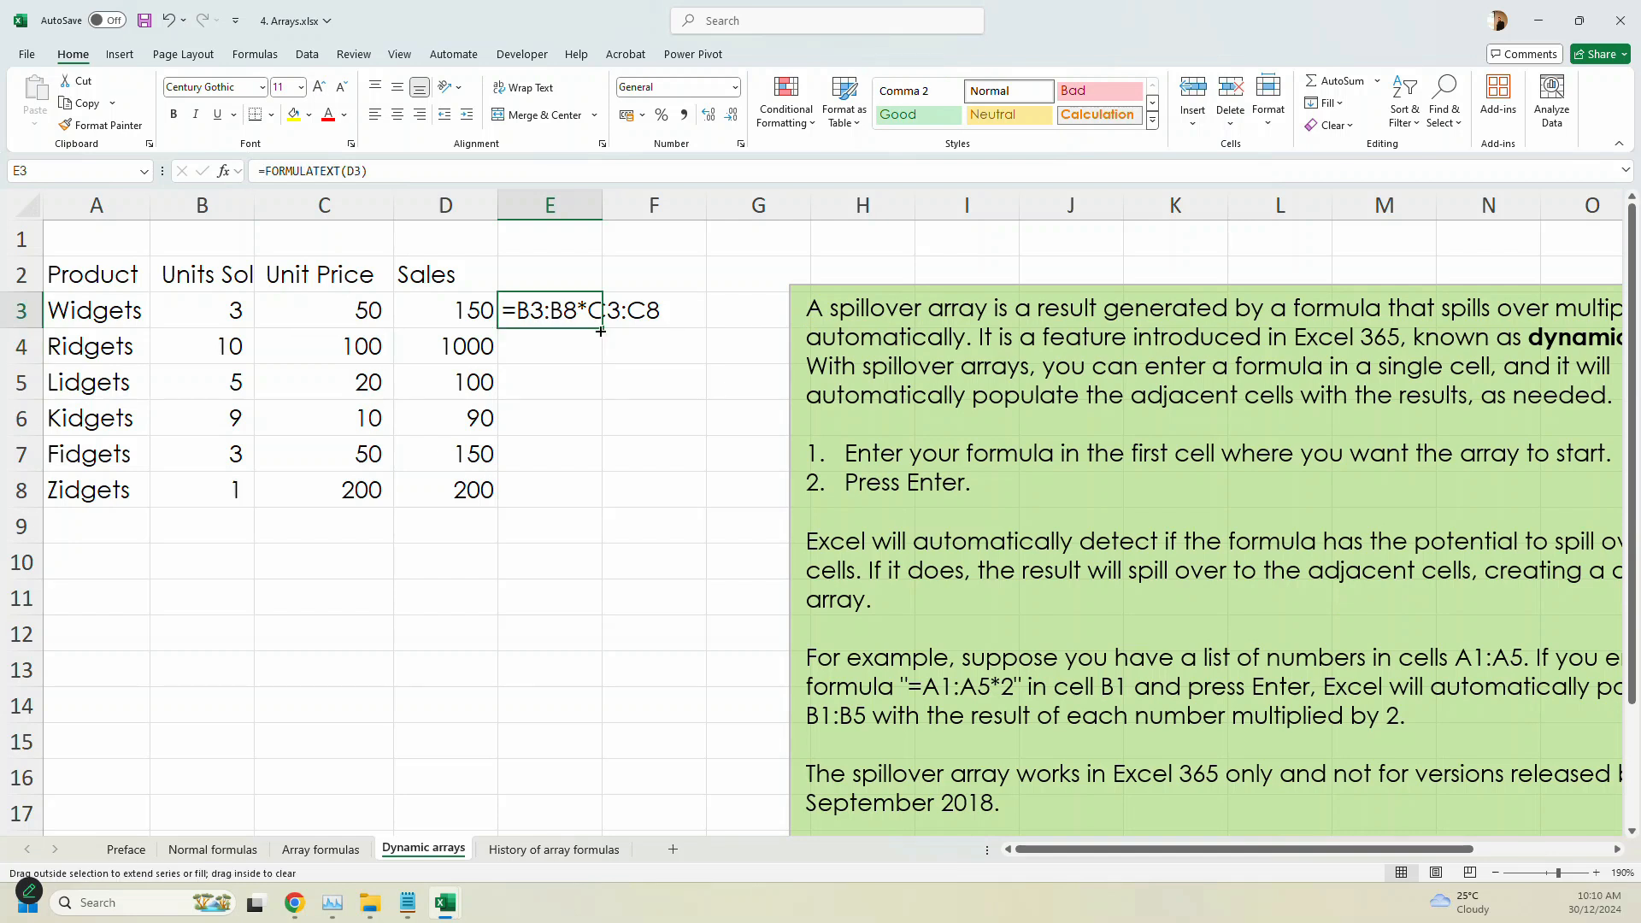
drag(601, 331, 603, 511)
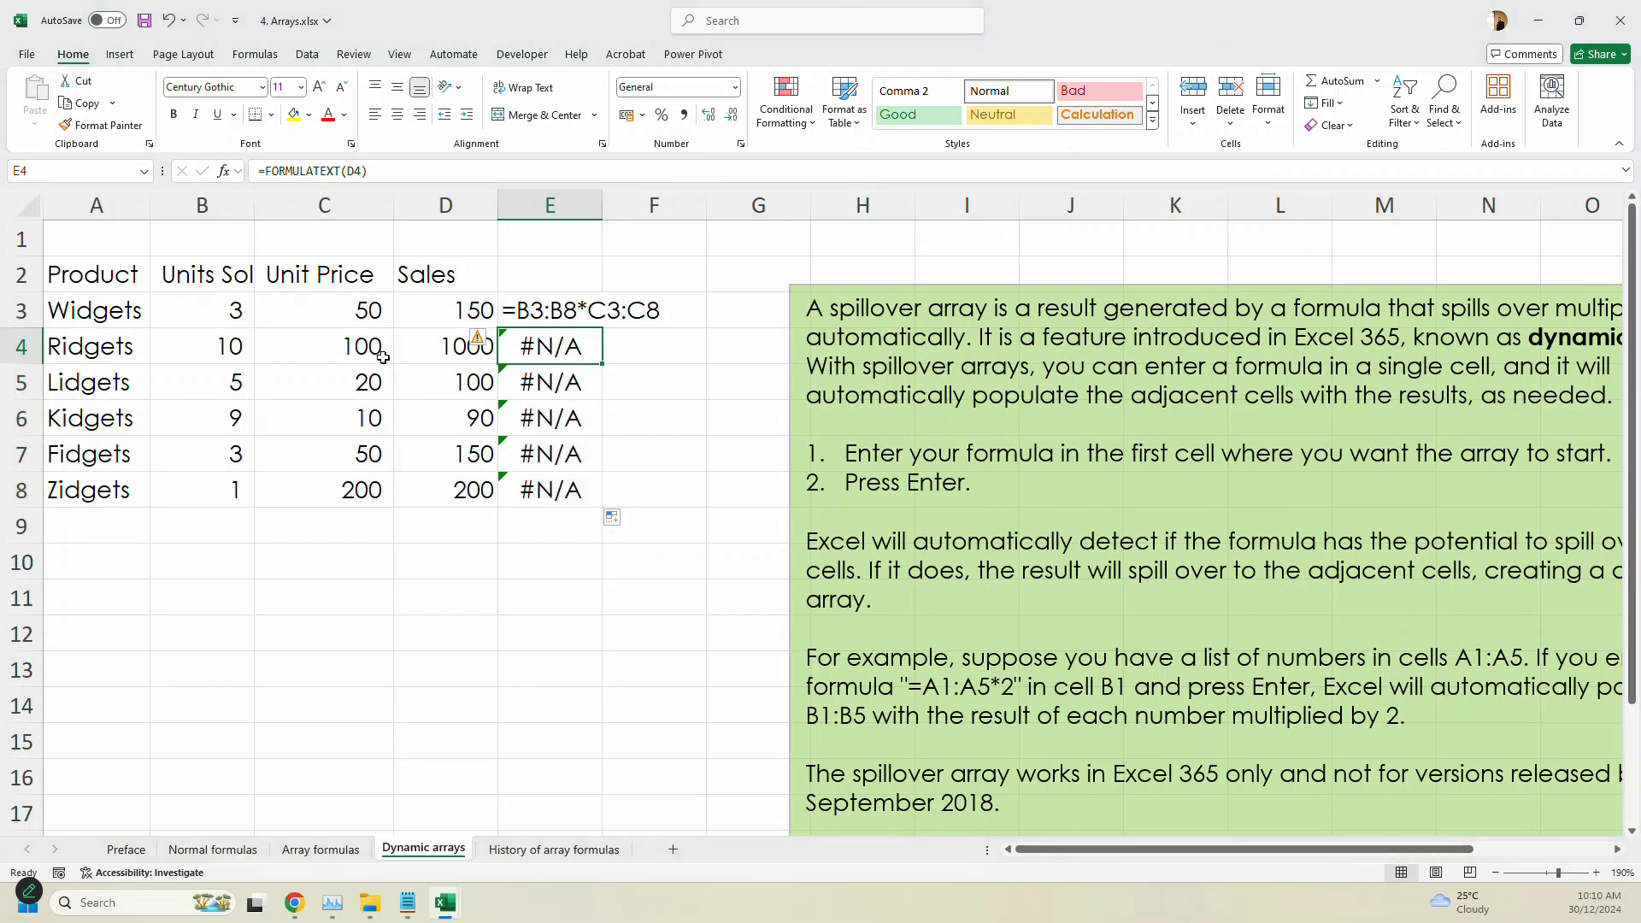
- Examine the contents of the spilled Sales cells D4 through D8 one by one
click(414, 351)
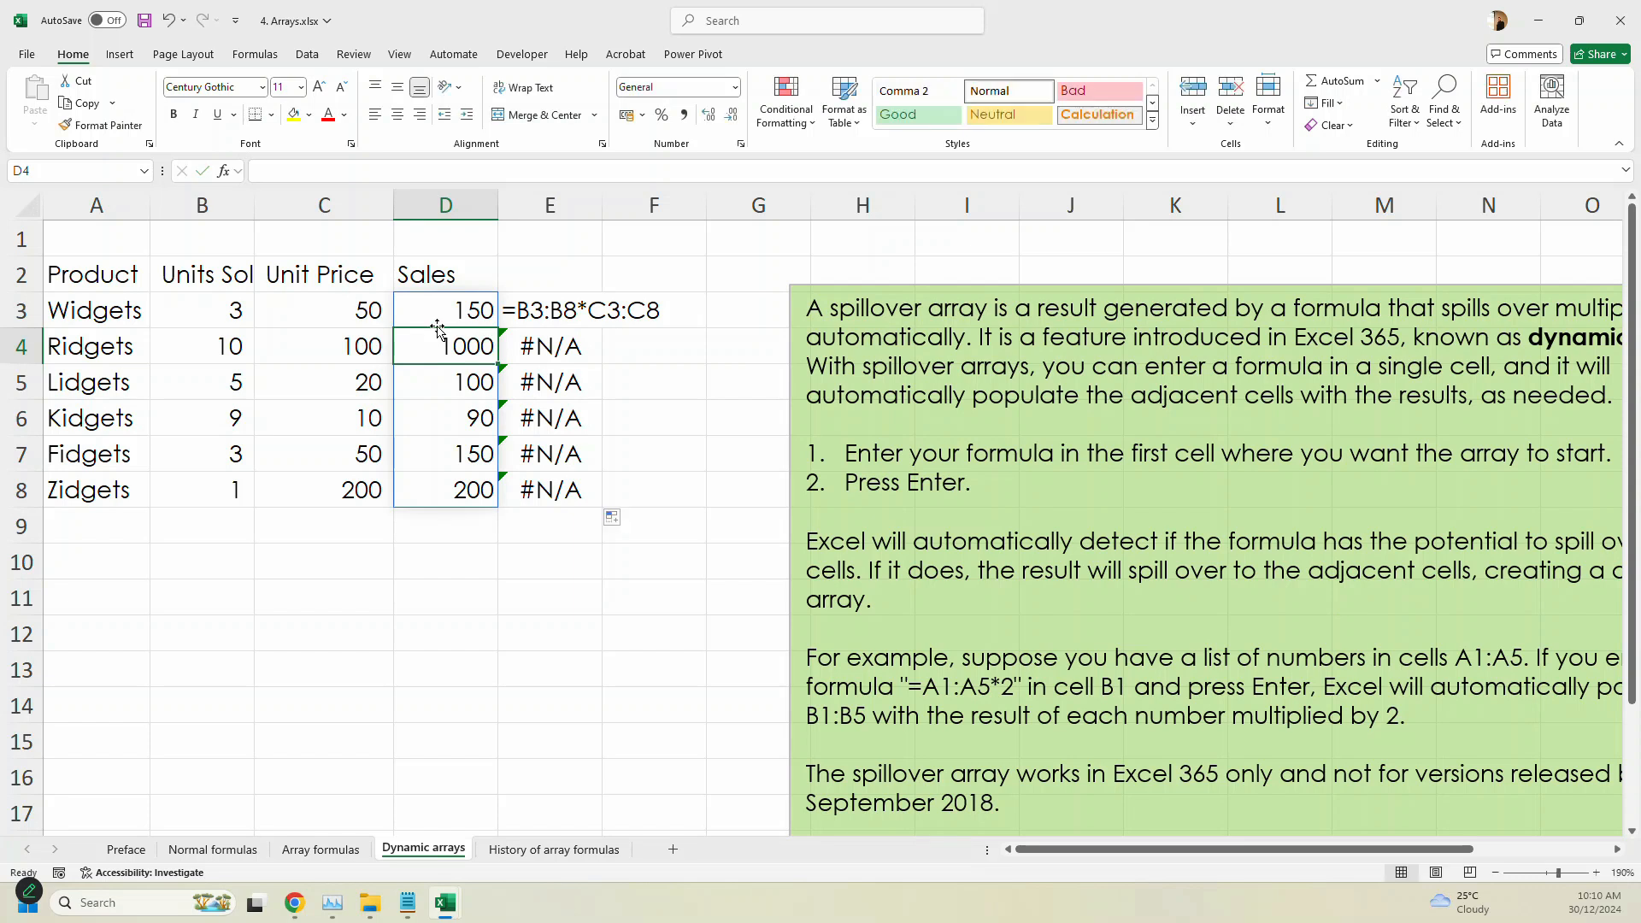
click(458, 383)
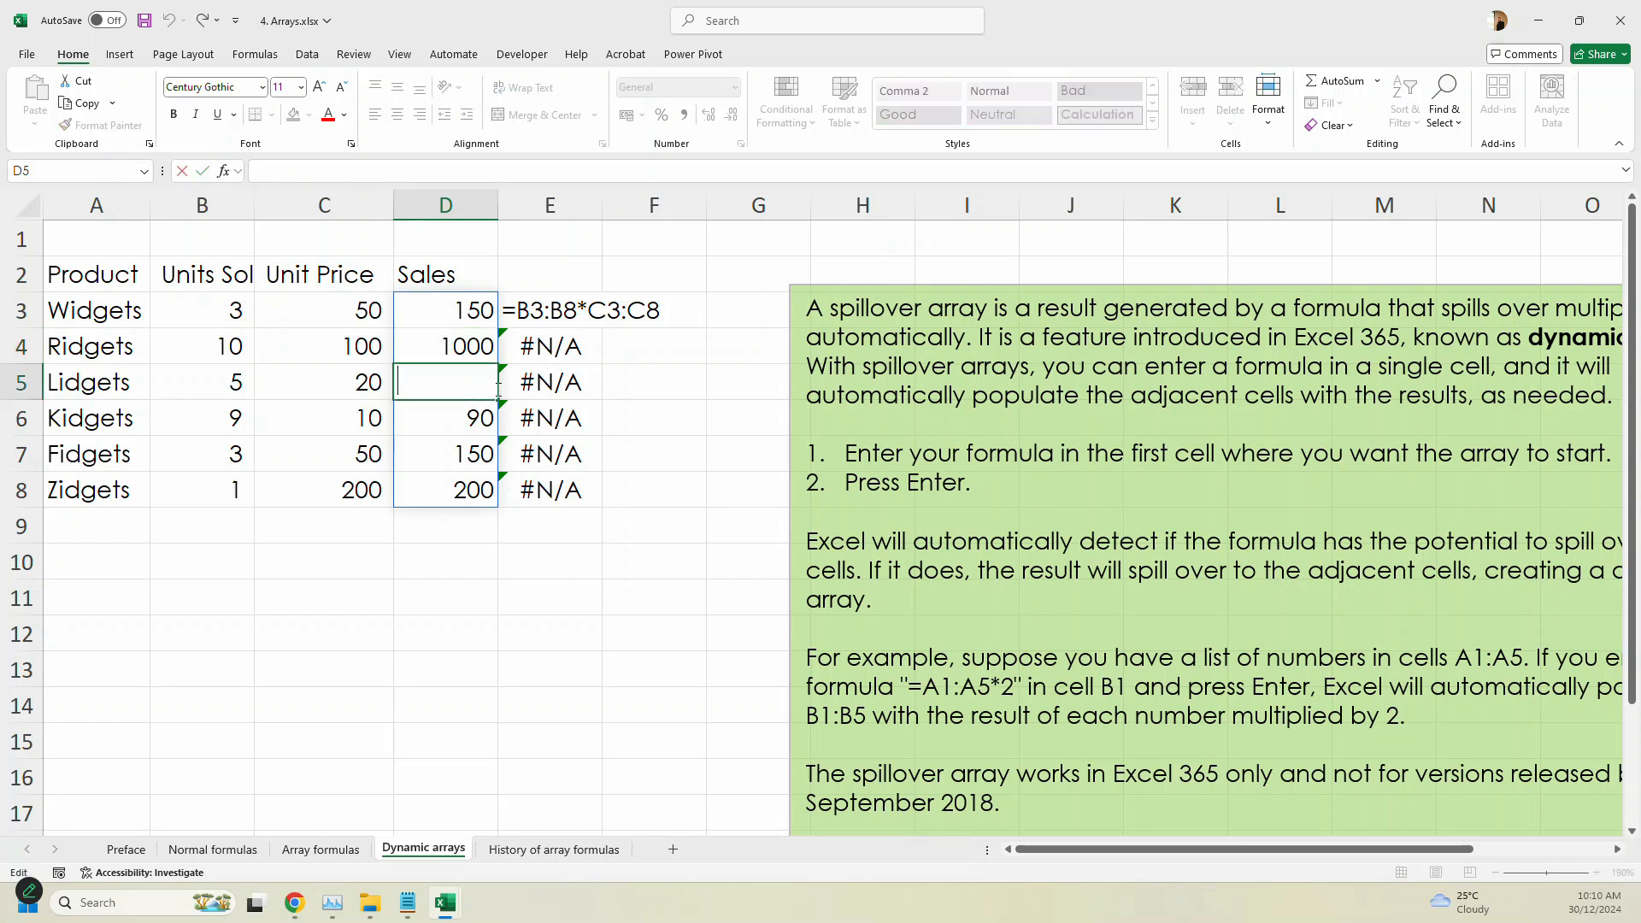
click(472, 422)
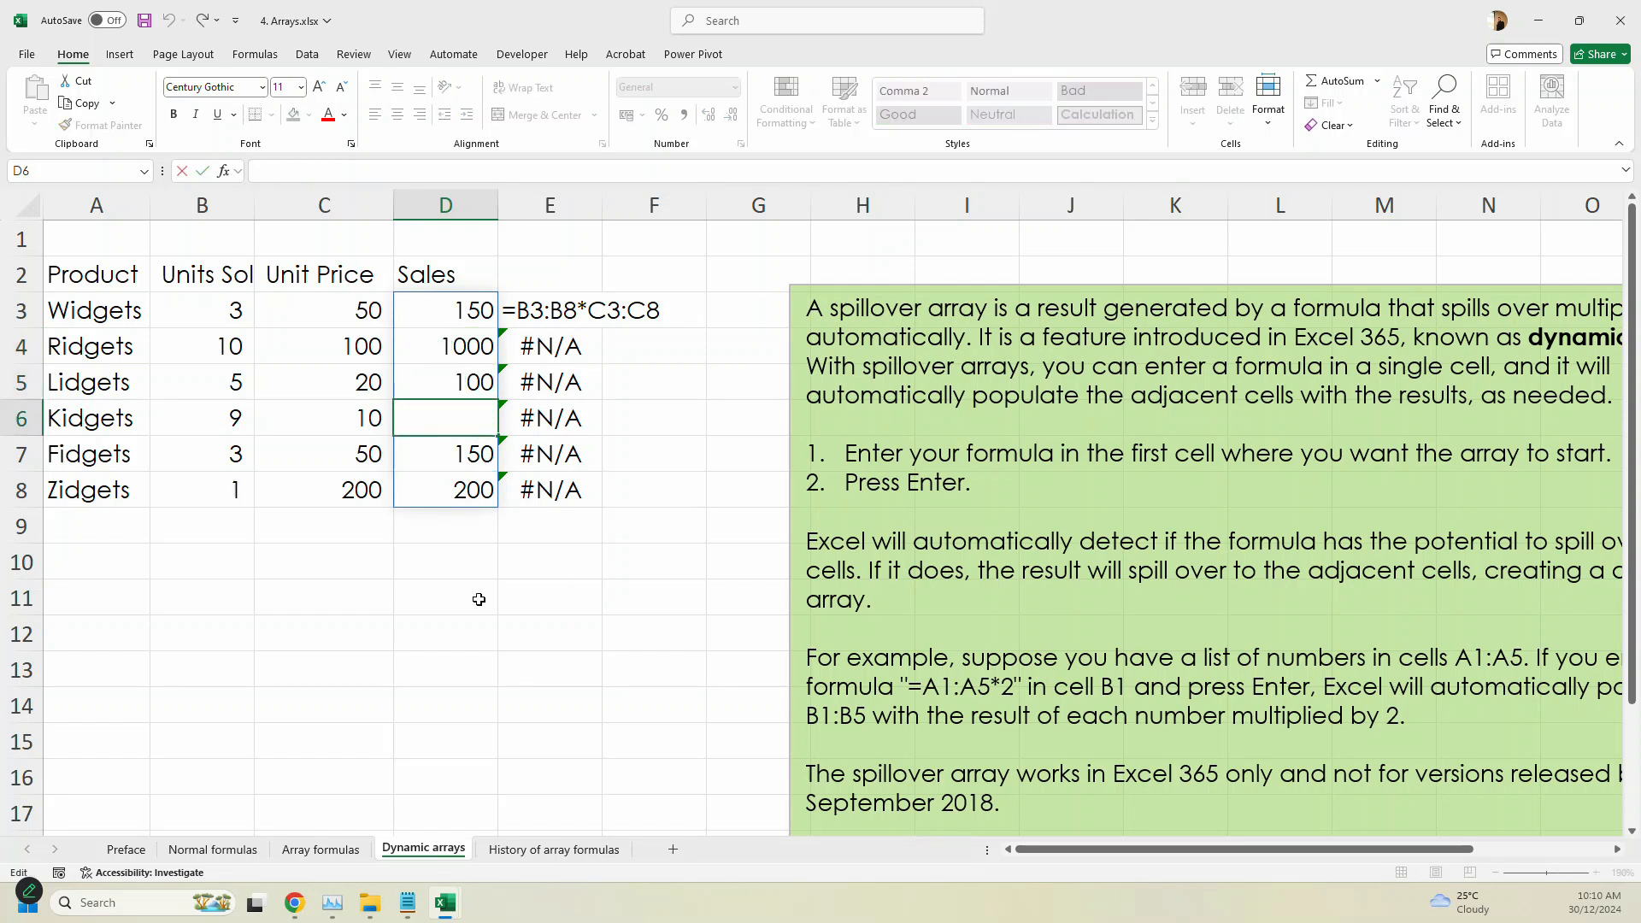
click(468, 459)
click(486, 488)
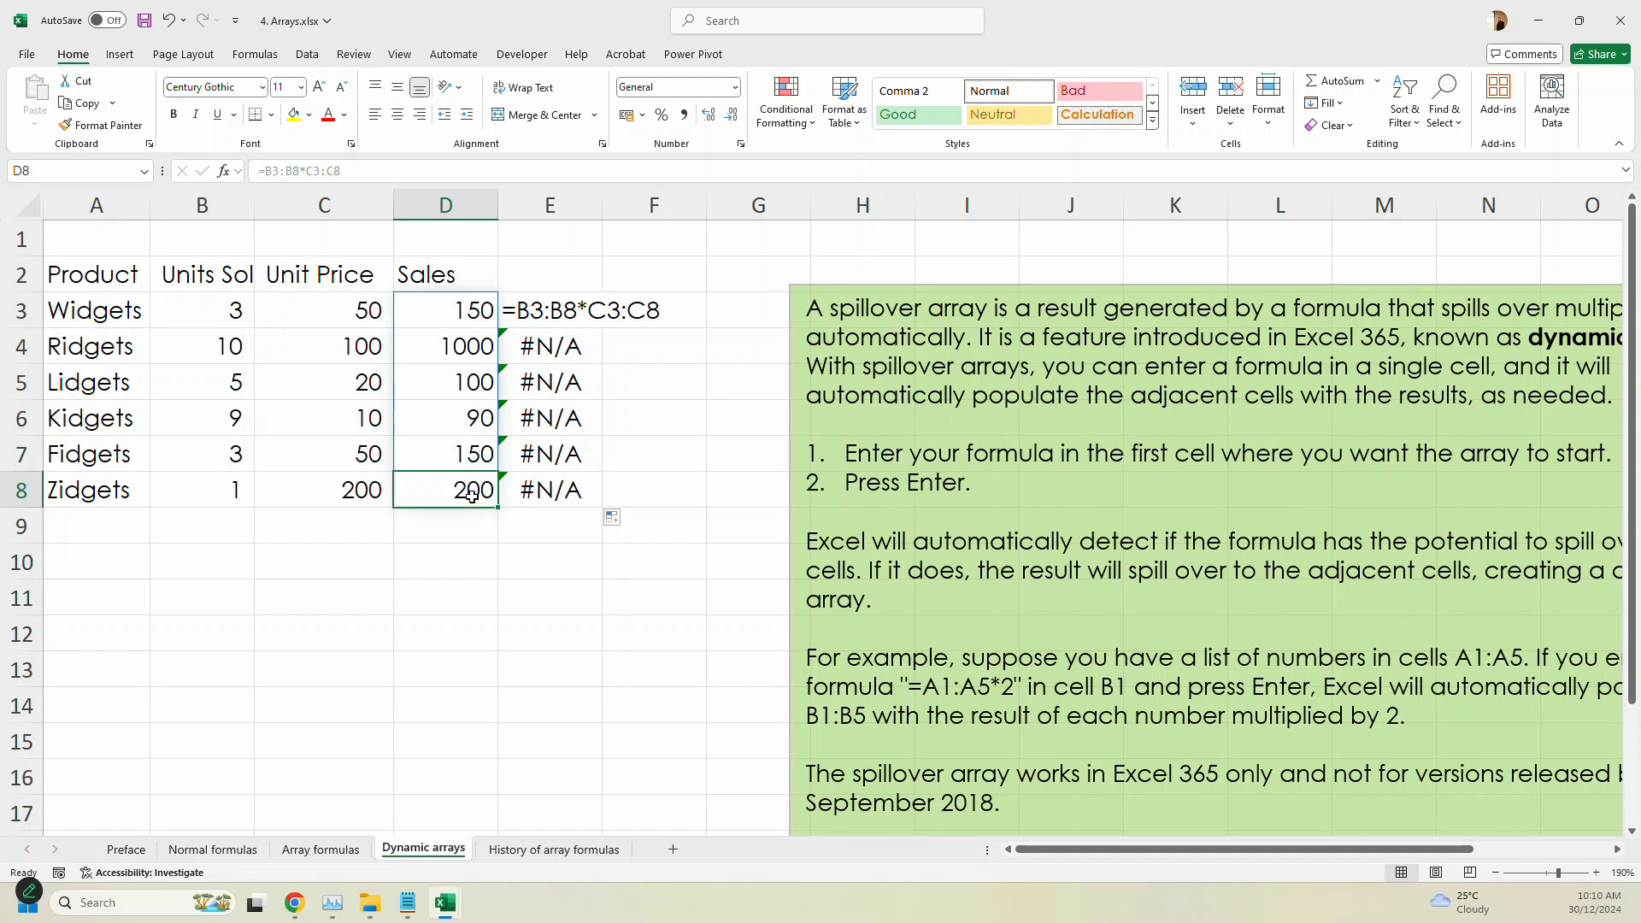
drag(383, 287, 503, 324)
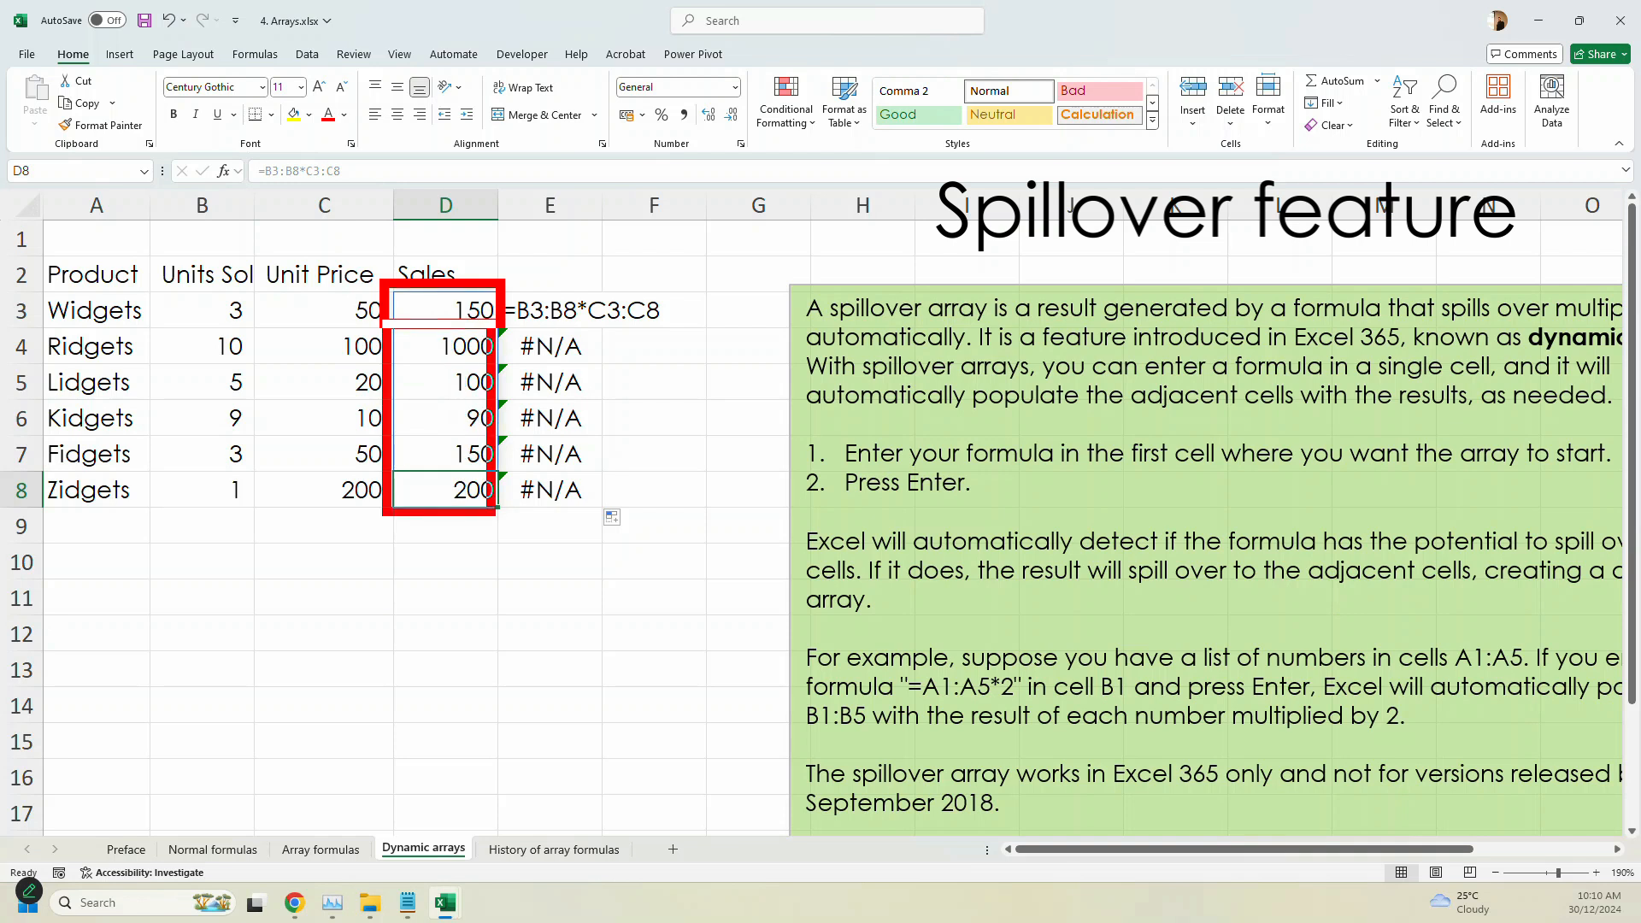
drag(182, 283, 258, 511)
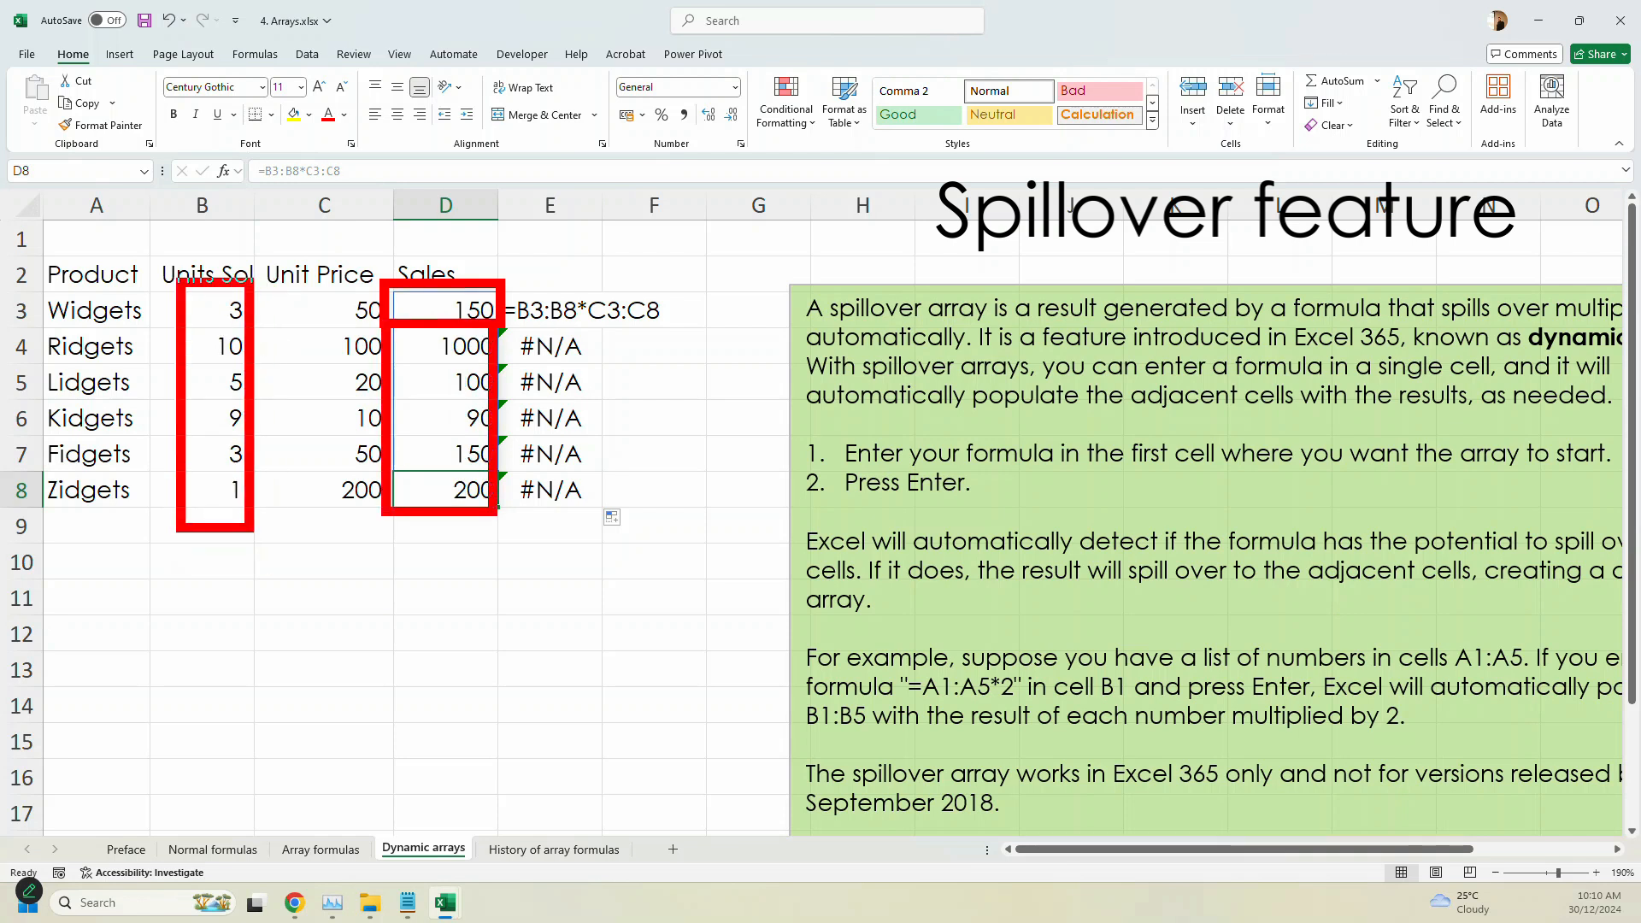
mouse_move(318, 285)
mouse_down()
mouse_move(395, 500)
mouse_move(382, 511)
mouse_up()
drag(447, 431, 453, 517)
key(Escape)
click(545, 551)
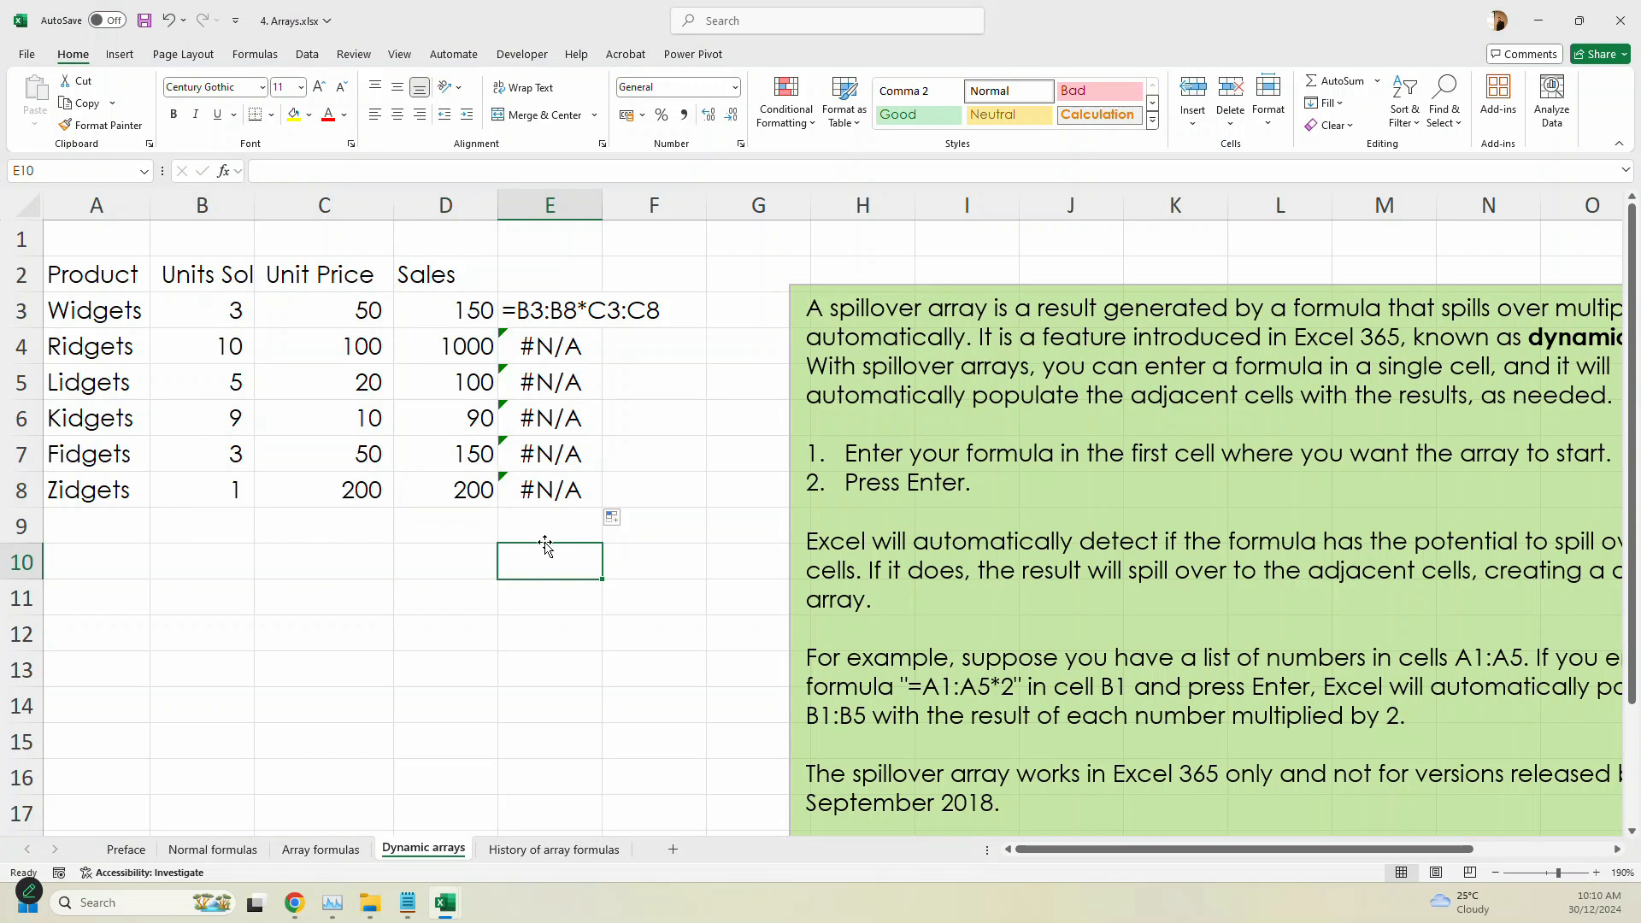
click(411, 633)
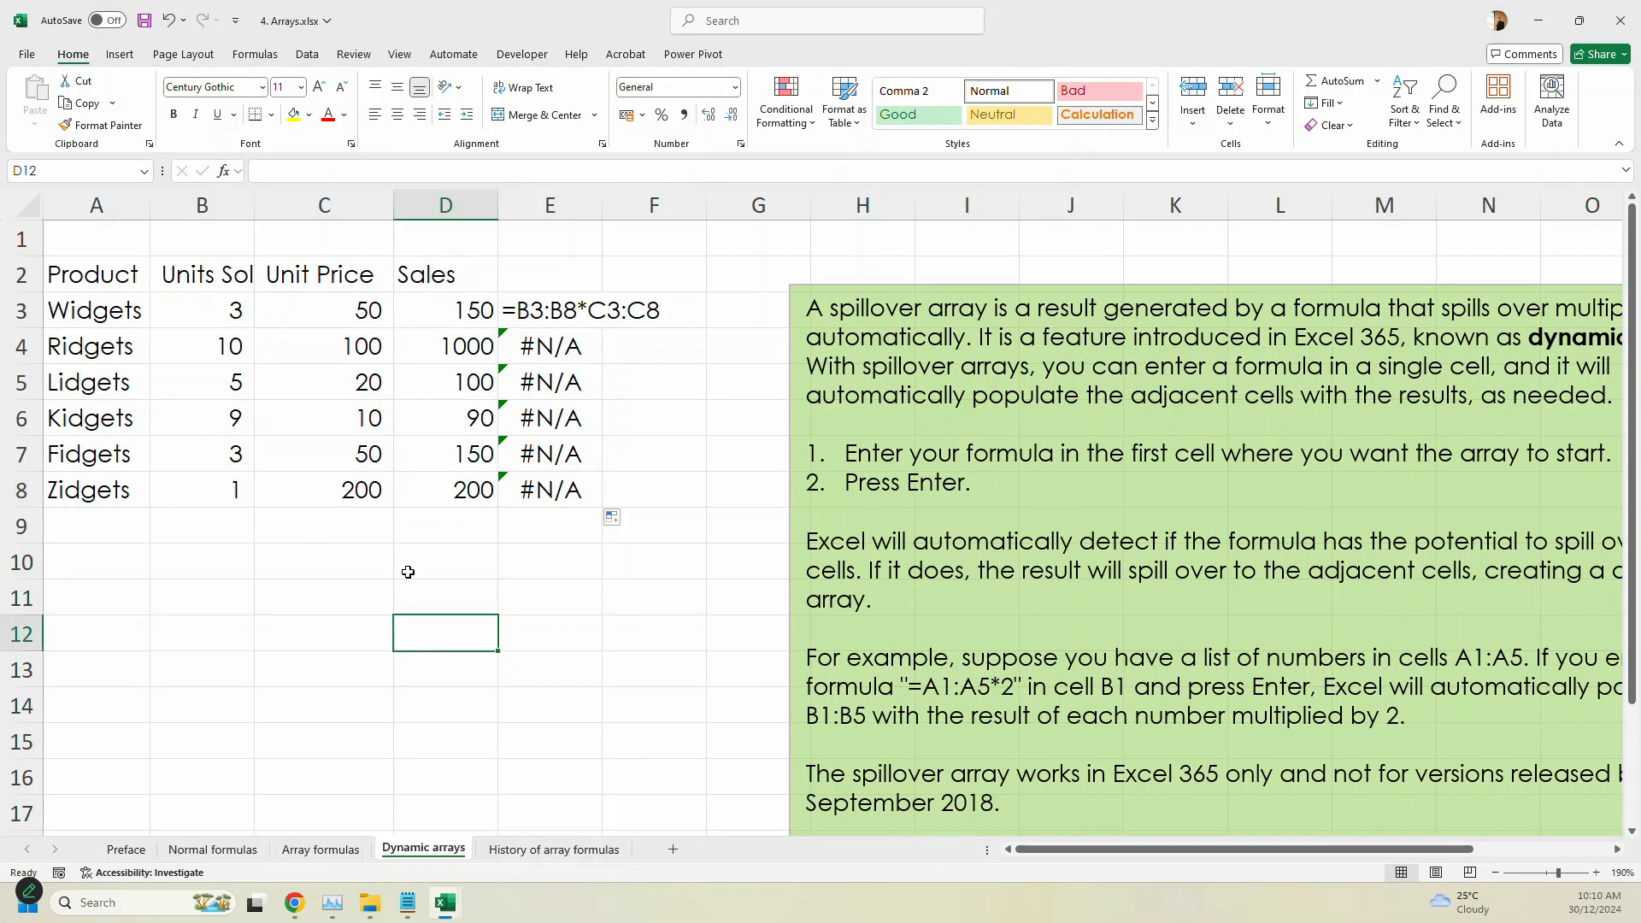
click(325, 526)
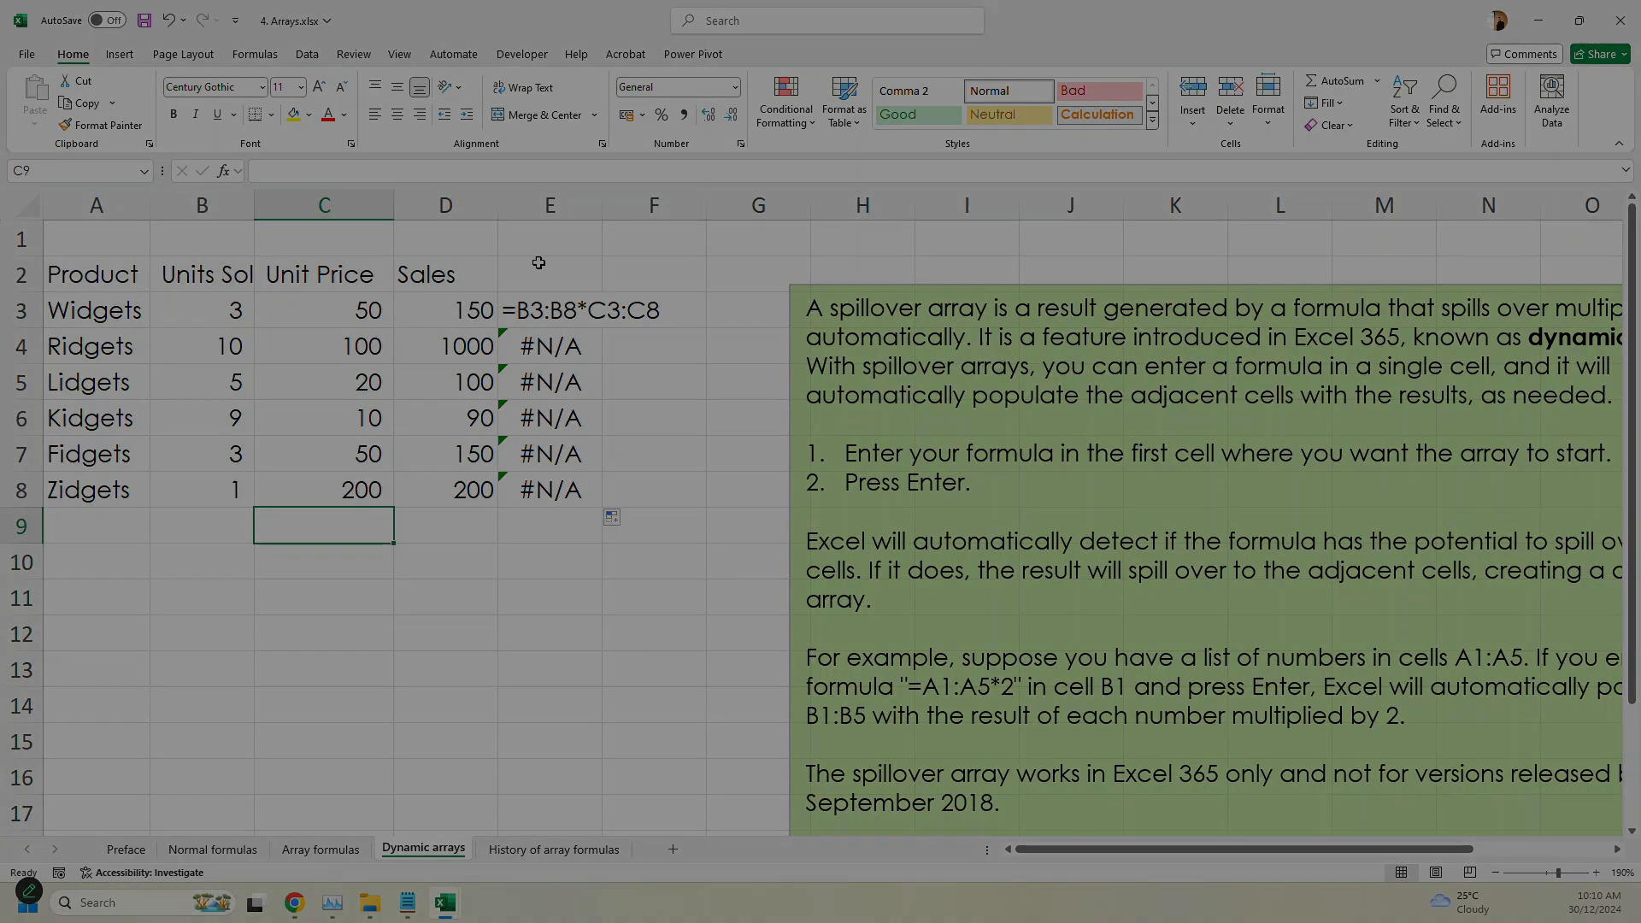